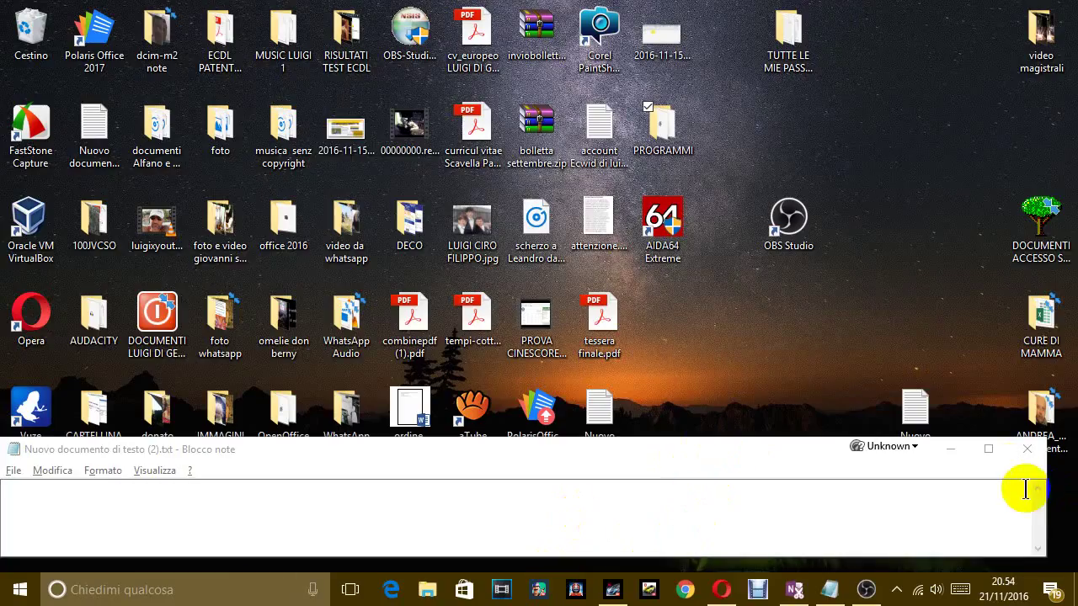
Step: Minimize the empty Notepad window and launch Excel 2013 from the Windows search
{"action": "left_click", "coordinate": [951, 449]}
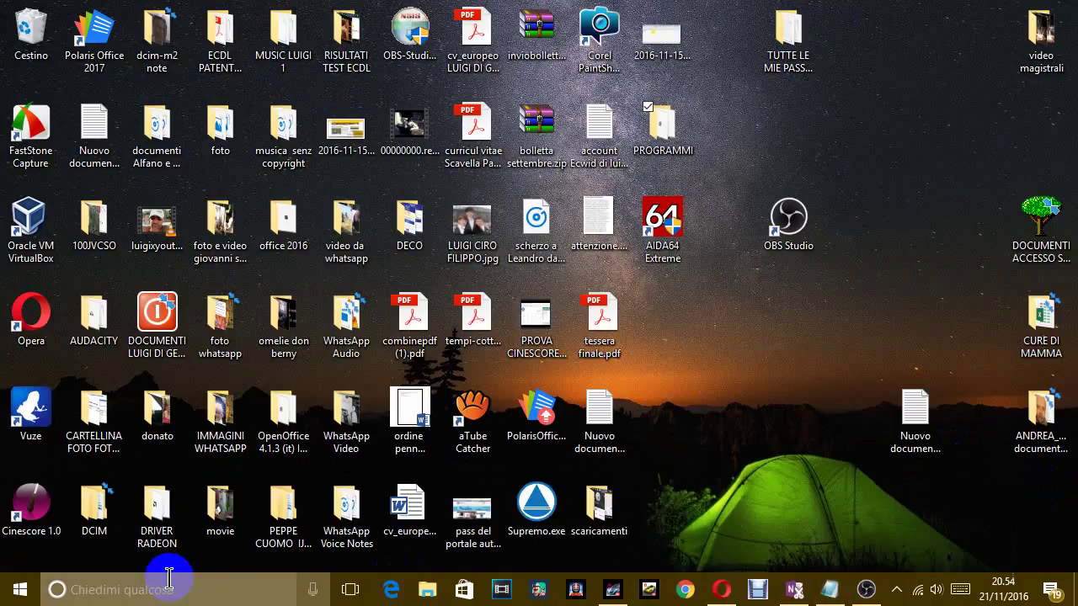
{"action": "left_click", "coordinate": [270, 589]}
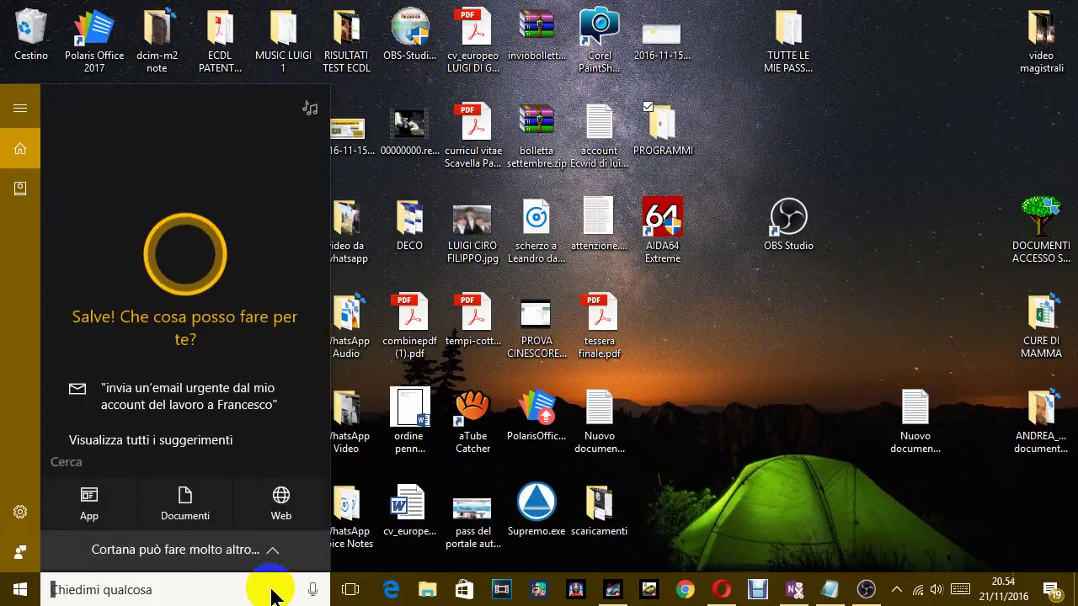
{"action": "type", "text": "E"}
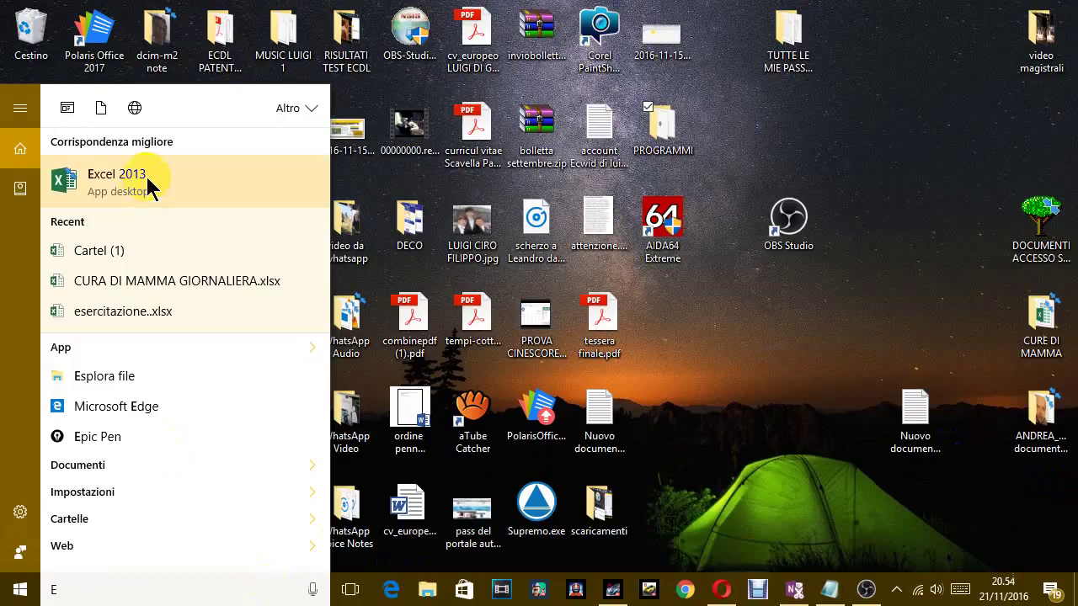
{"action": "left_click", "coordinate": [150, 187]}
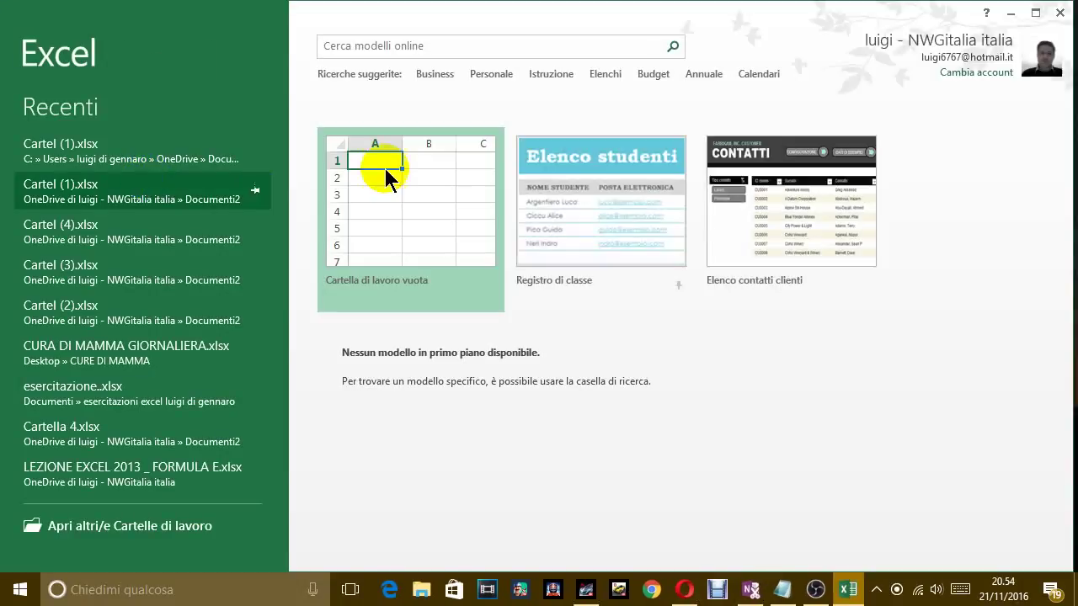
Step: Create a blank workbook and fill cells A1:I1 with dark navy blue
{"action": "left_click", "coordinate": [409, 172]}
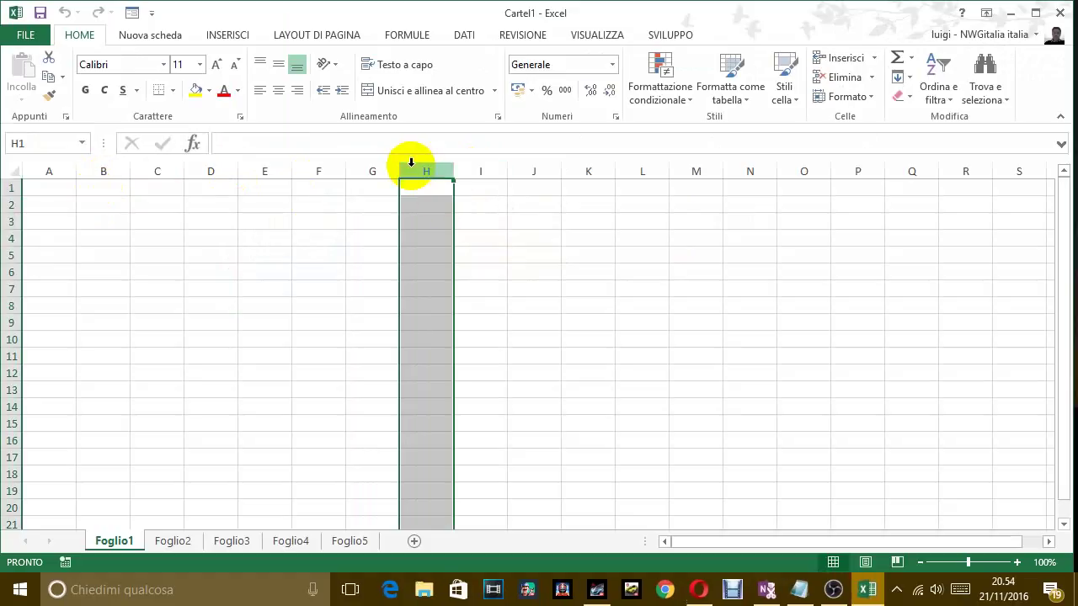
{"action": "left_click", "coordinate": [509, 222]}
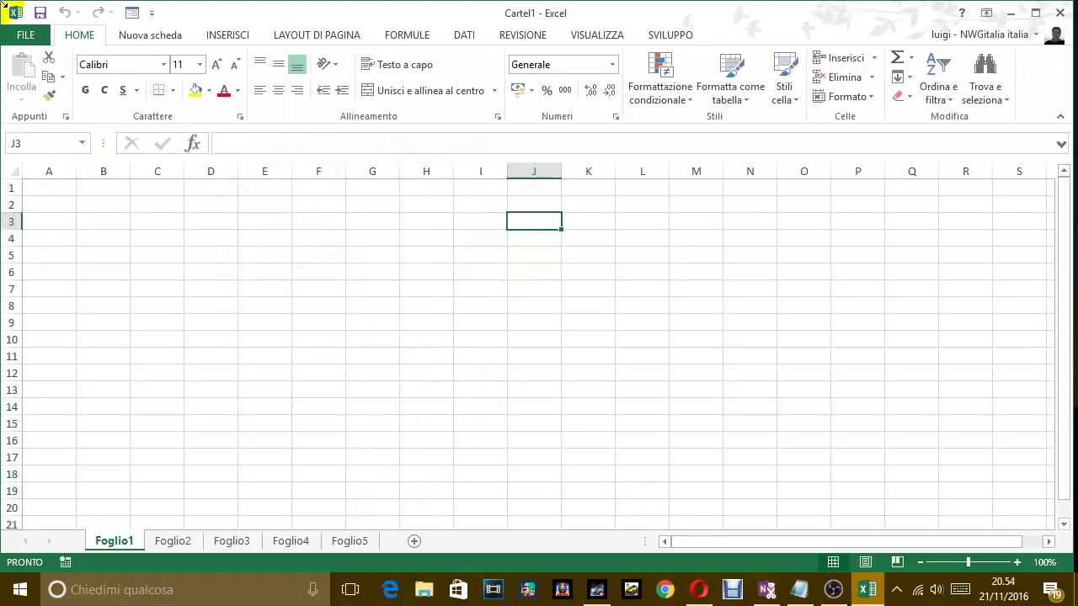
{"action": "left_click", "coordinate": [53, 190]}
{"action": "left_click_drag", "start_coordinate": [53, 189], "coordinate": [474, 187]}
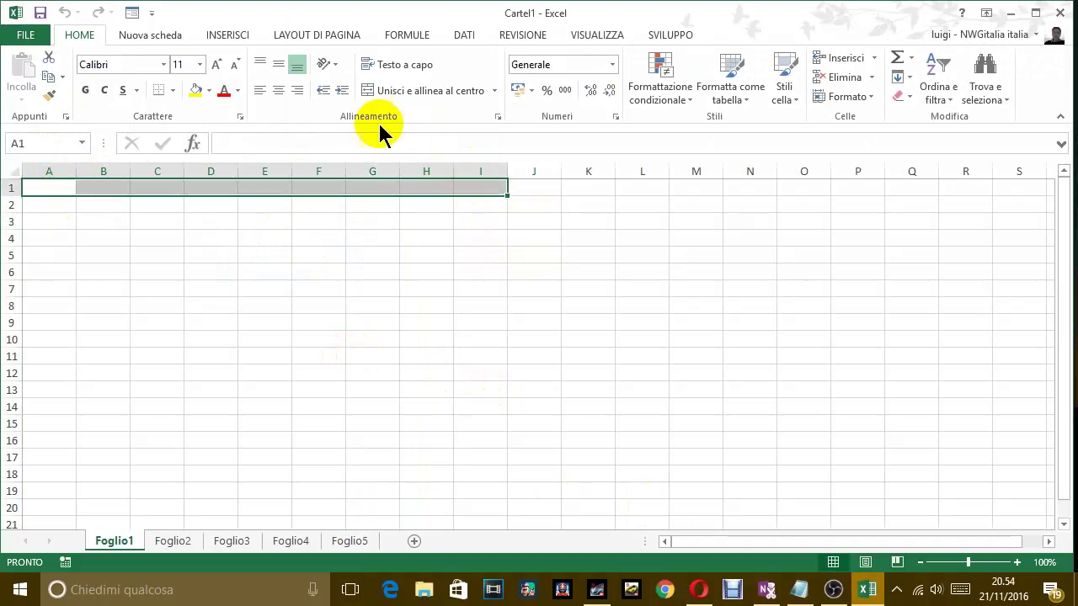
{"action": "left_click", "coordinate": [209, 90]}
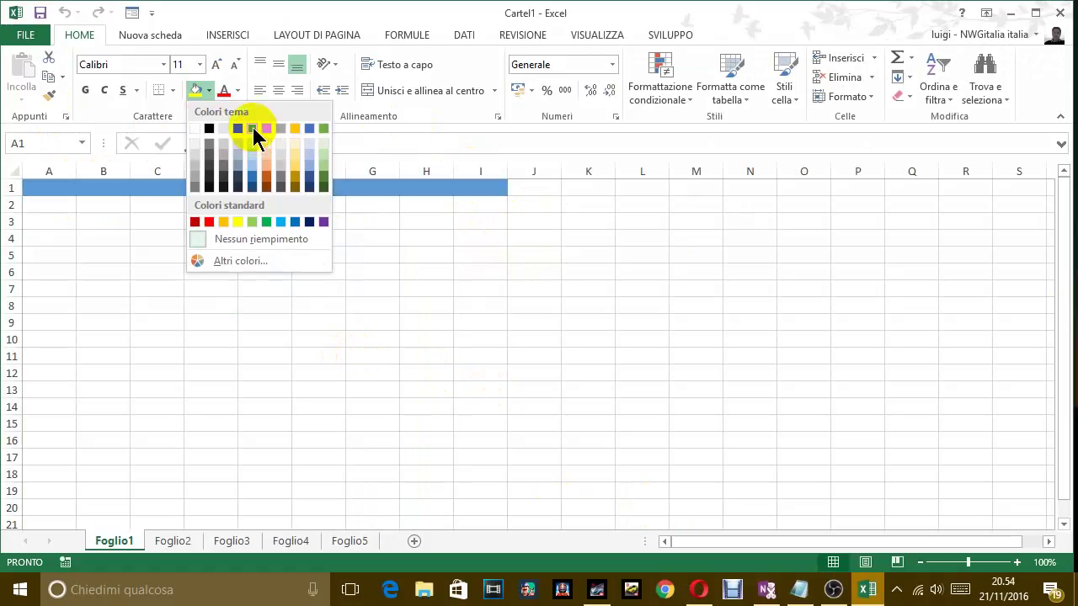
{"action": "left_click", "coordinate": [239, 130]}
{"action": "left_click", "coordinate": [55, 187]}
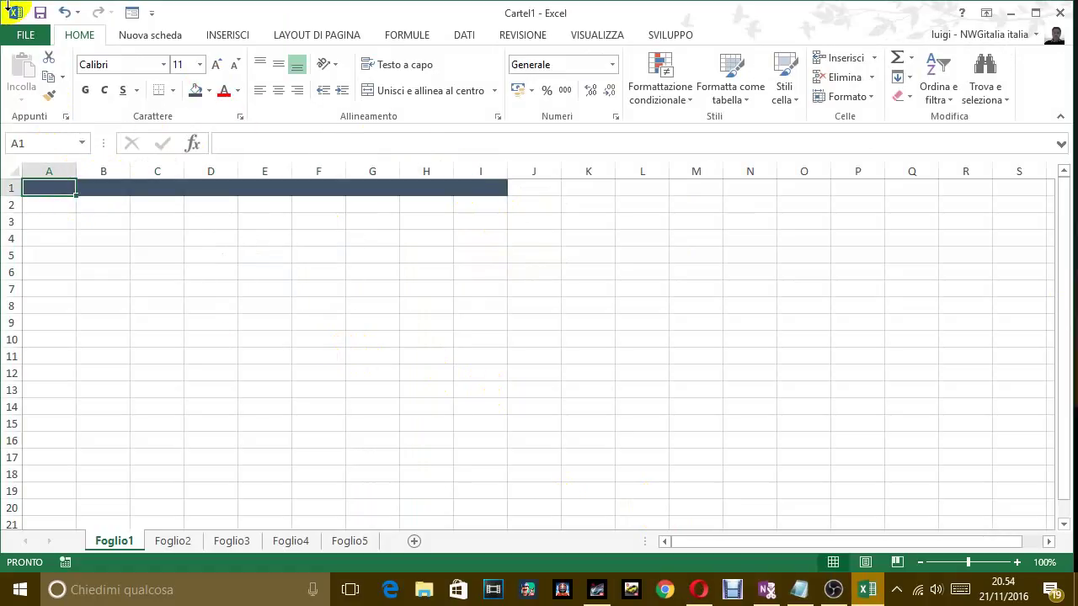
Step: Enter the headers NOME, COGNOME and INDIRIZZO in A1:C1, fixing a typo
{"action": "type", "text": "NOM"}
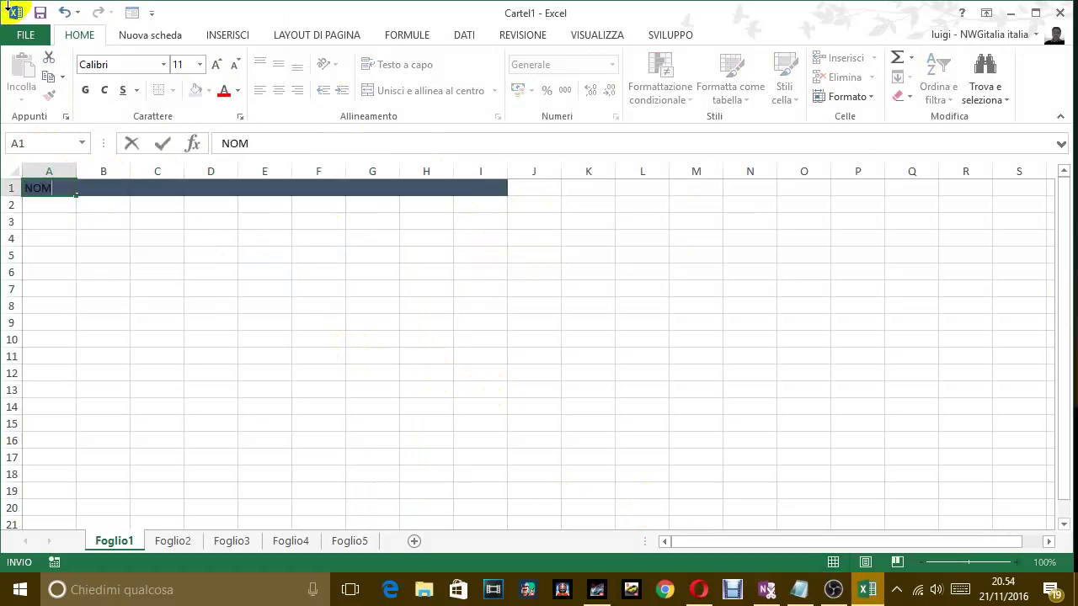
{"action": "type", "text": "E"}
{"action": "key", "text": "Tab"}
{"action": "type", "text": "COGN"}
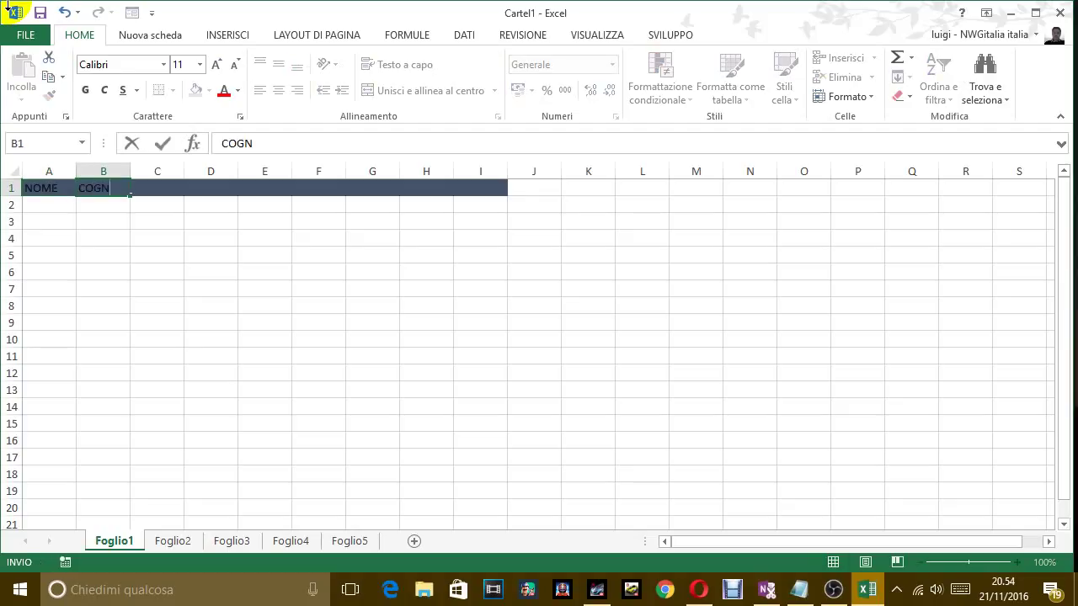
{"action": "type", "text": "OME"}
{"action": "key", "text": "Tab"}
{"action": "type", "text": "IN"}
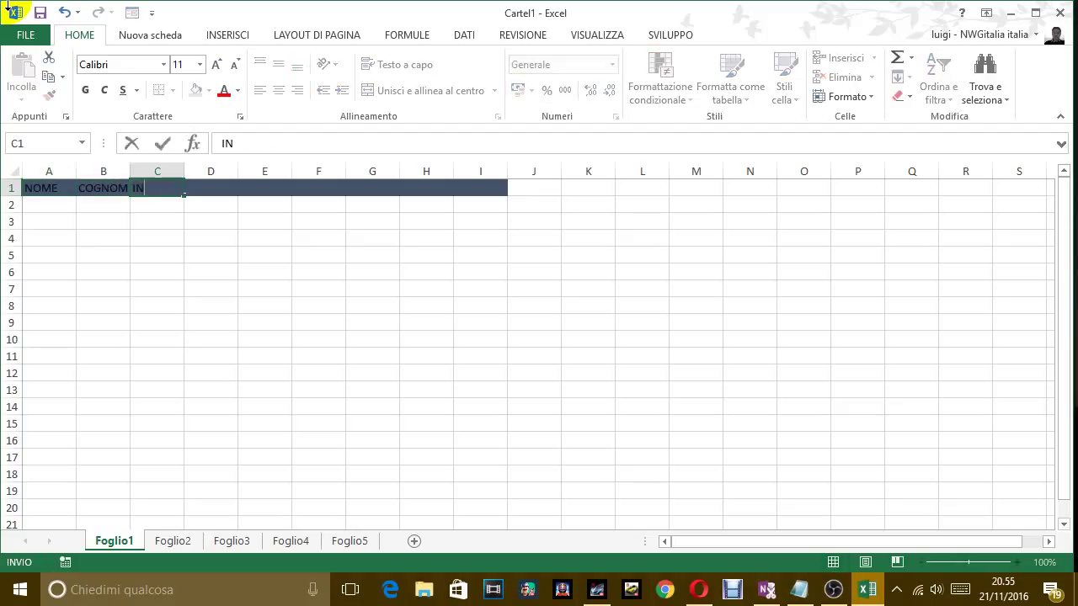
{"action": "type", "text": "VIDRI"}
{"action": "key", "text": "BackSpace"}
{"action": "key", "text": "BackSpace"}
{"action": "key", "text": "BackSpace"}
{"action": "key", "text": "BackSpace"}
{"action": "key", "text": "BackSpace"}
{"action": "type", "text": "DIRIZZO"}
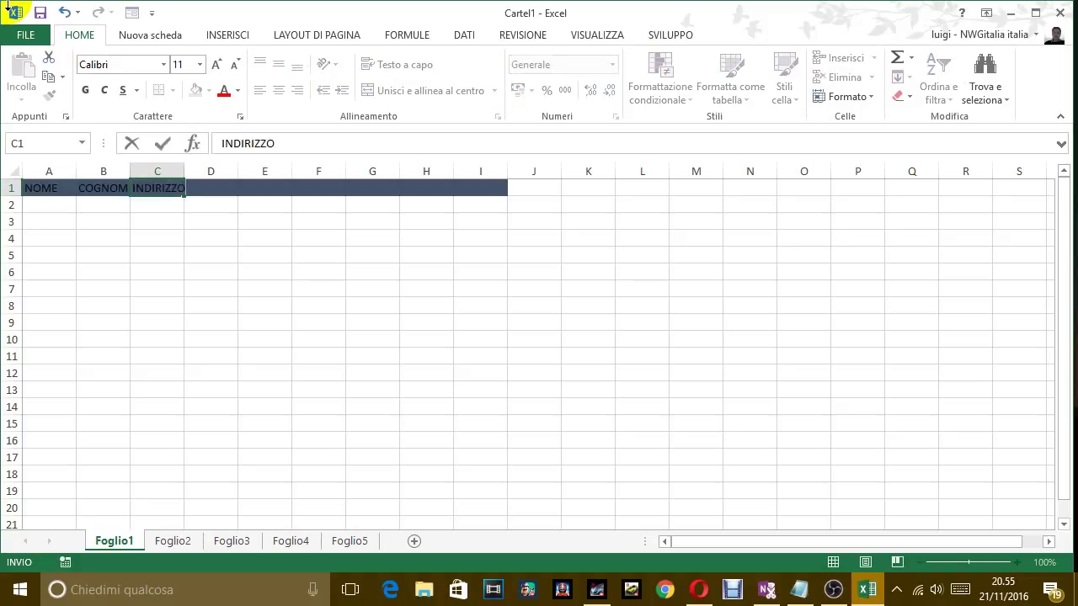
{"action": "key", "text": "Tab"}
Step: Enter the headers VIA, CAP, CELL and MAIL in D1:G1
{"action": "type", "text": "VIA"}
{"action": "key", "text": "Tab"}
{"action": "type", "text": "CAP"}
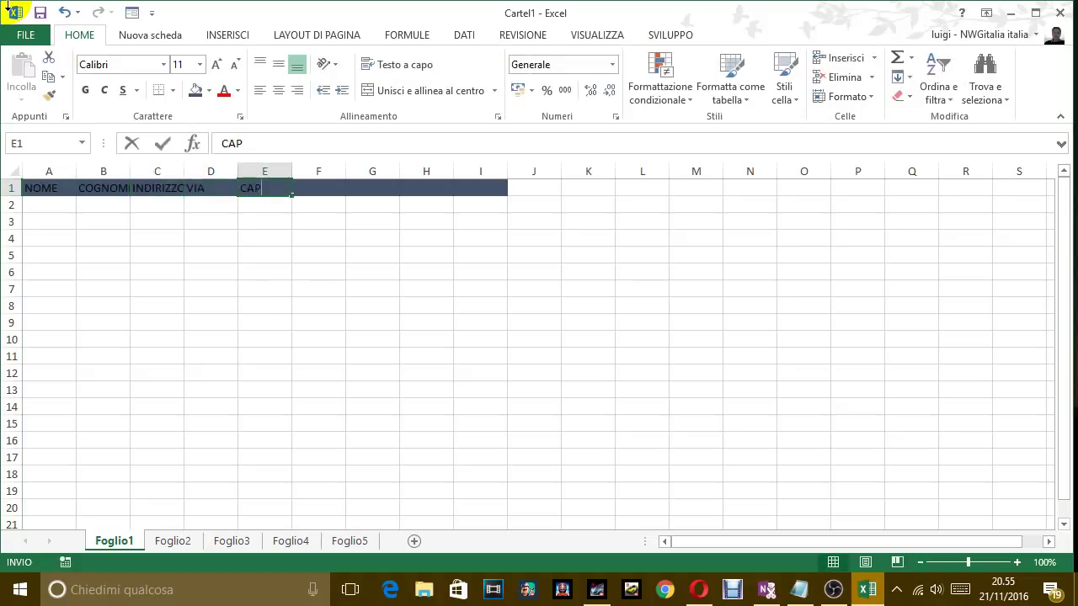
{"action": "key", "text": "Tab"}
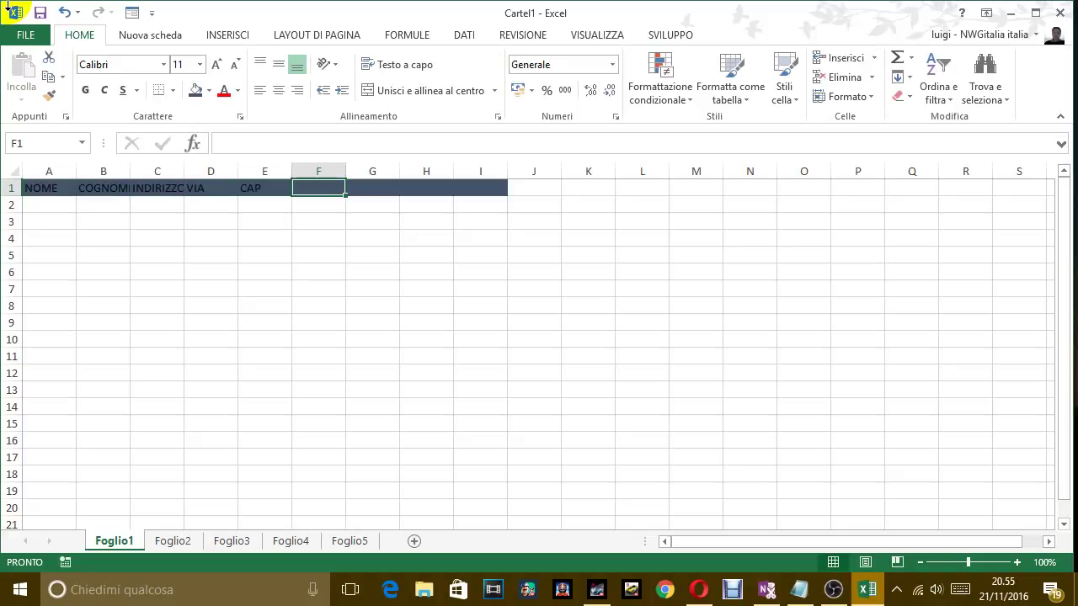
{"action": "type", "text": "CEL"}
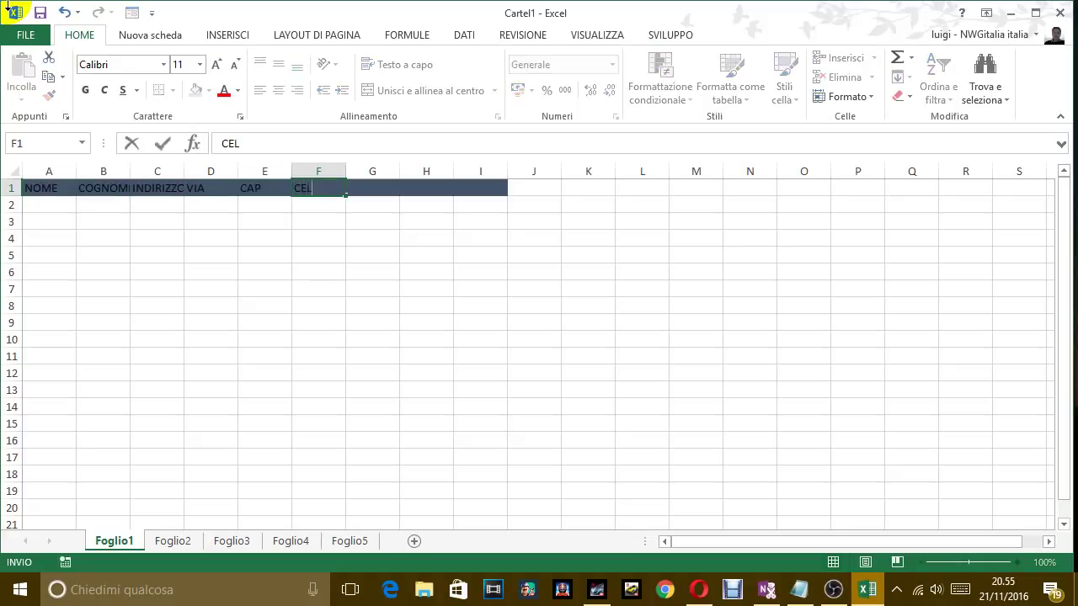
{"action": "type", "text": "L"}
{"action": "key", "text": "Tab"}
{"action": "type", "text": "MAIL"}
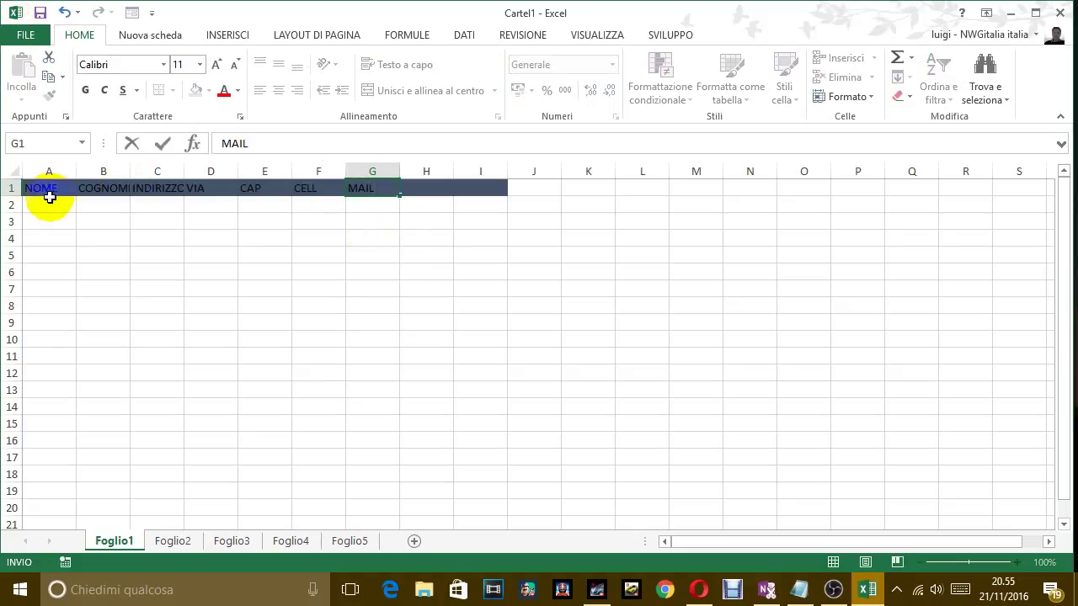
Step: Make the header text in A1:G1 yellow
{"action": "left_click_drag", "start_coordinate": [36, 188], "coordinate": [392, 189]}
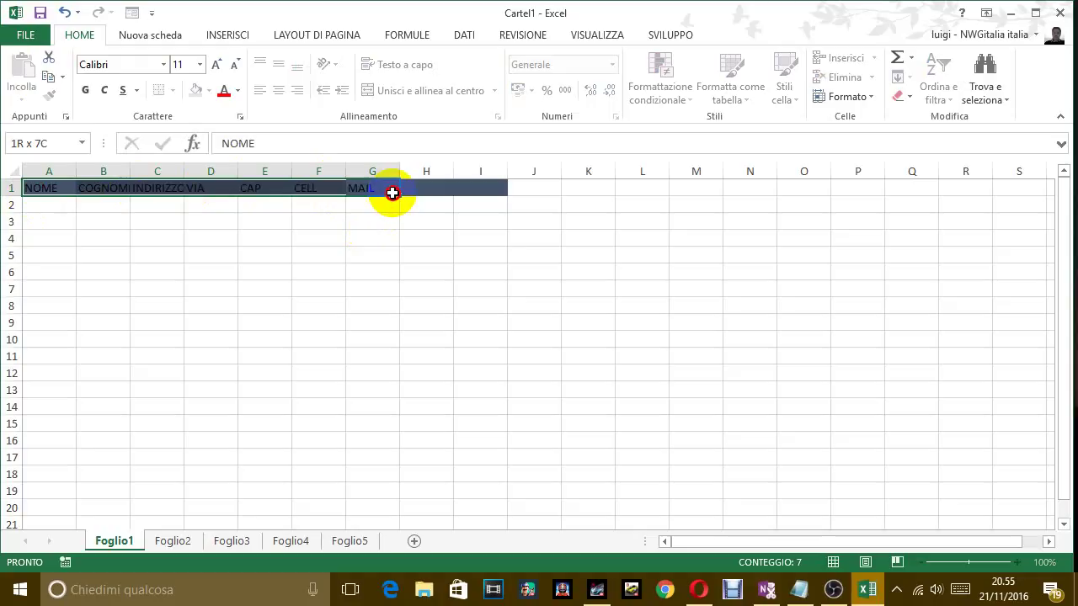
{"action": "left_click", "coordinate": [238, 91]}
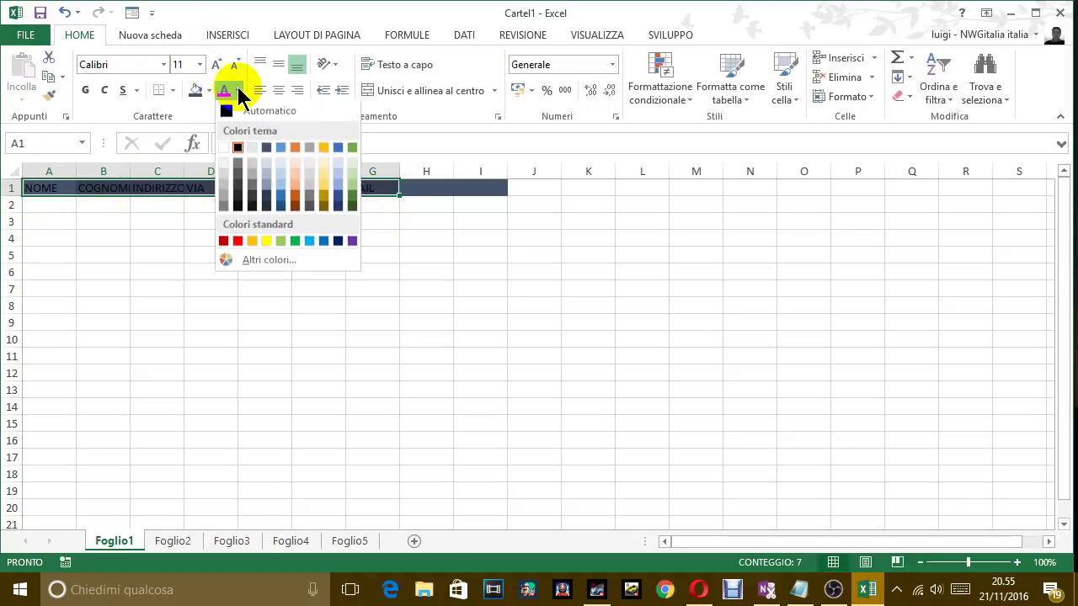
{"action": "left_click", "coordinate": [267, 244]}
{"action": "left_click", "coordinate": [264, 251]}
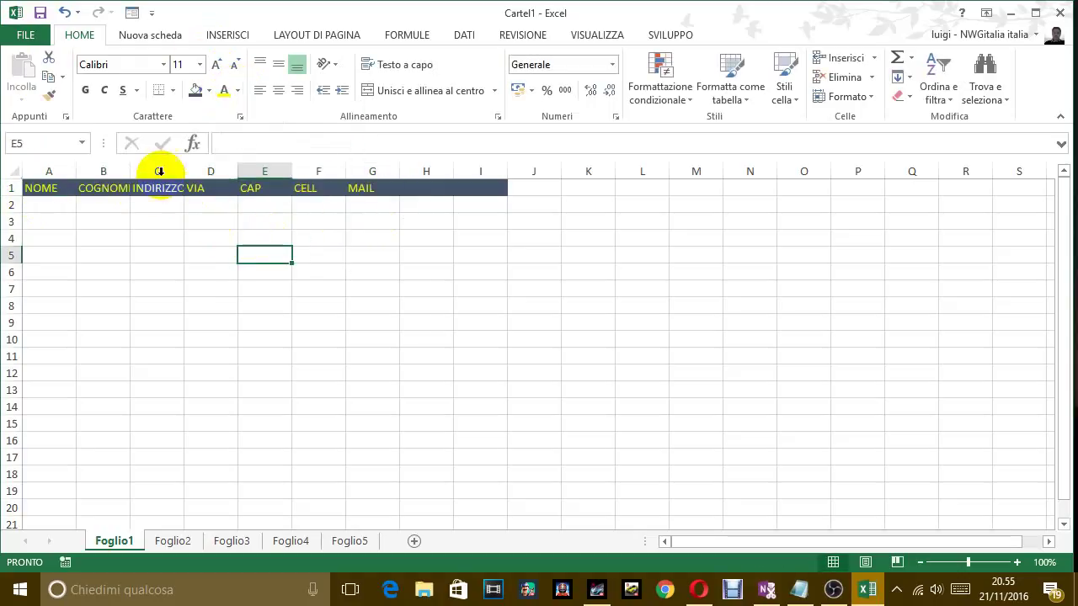
Step: AutoFit all columns of the sheet to their contents
{"action": "left_click", "coordinate": [13, 172]}
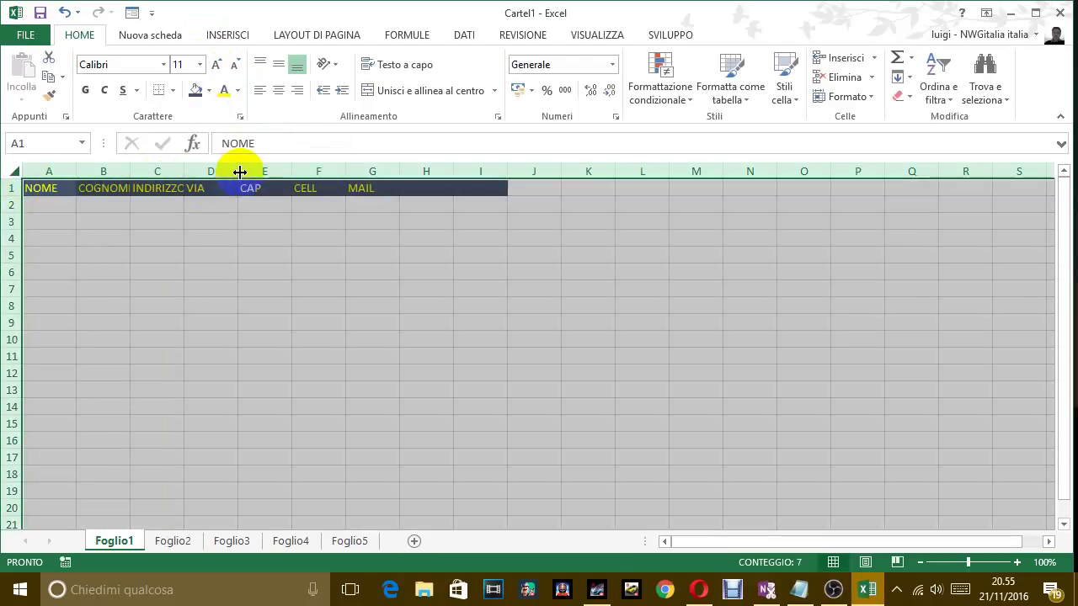
{"action": "double_click", "coordinate": [238, 171]}
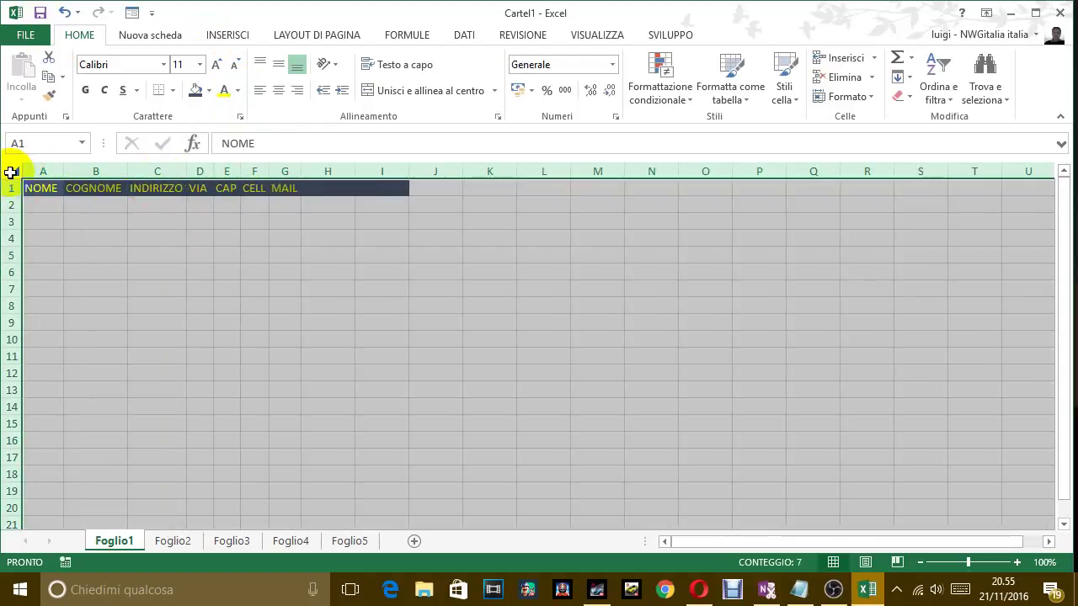
{"action": "left_click", "coordinate": [92, 219]}
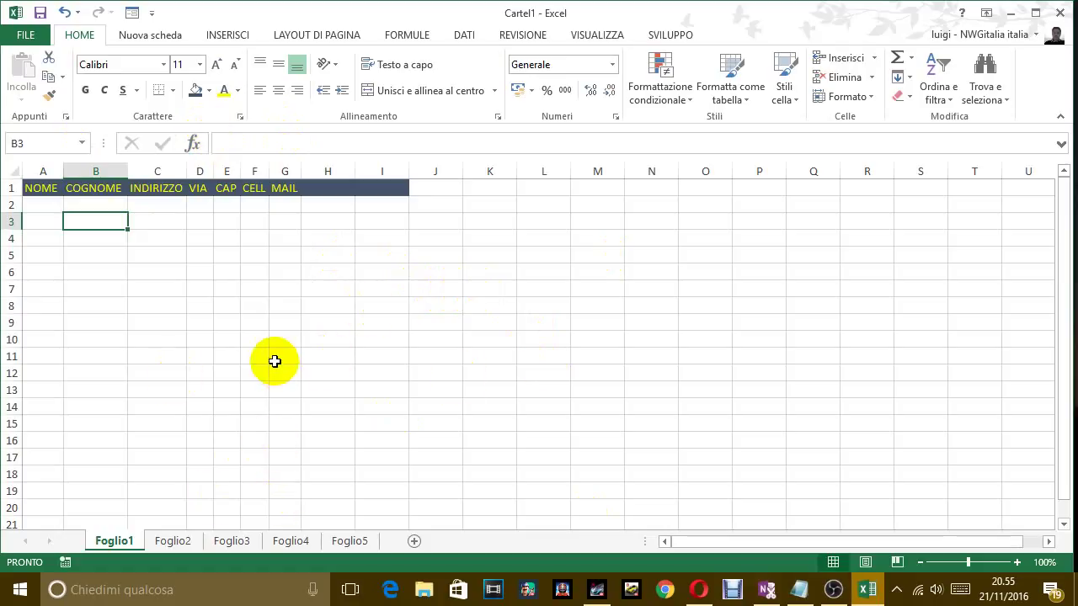
Step: Look through the Data, Review, View and Developer ribbons, then select header cell C1
{"action": "left_click", "coordinate": [463, 35]}
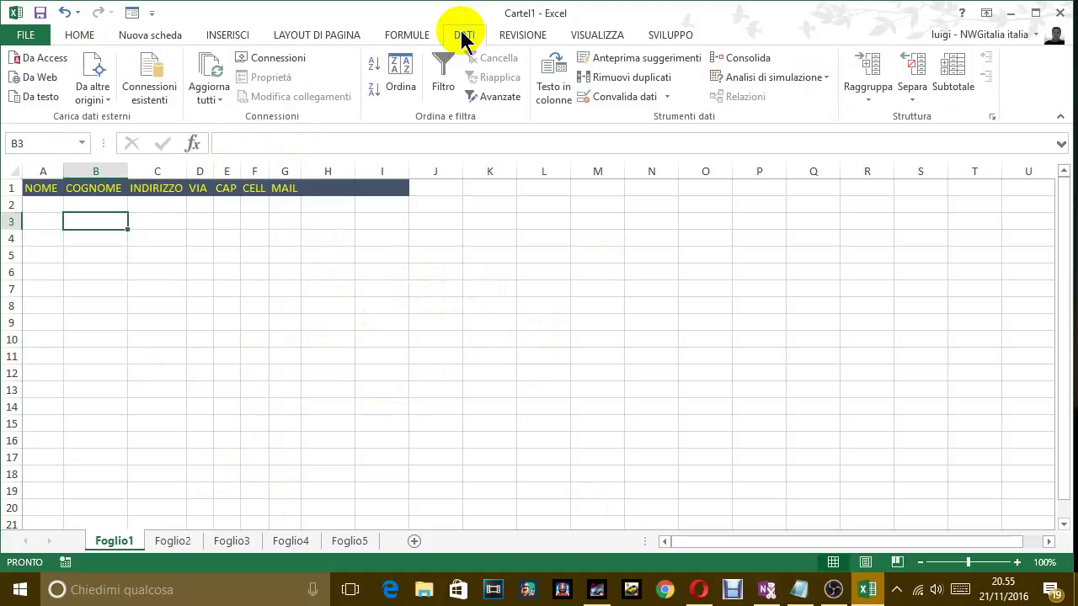
{"action": "left_click", "coordinate": [523, 39]}
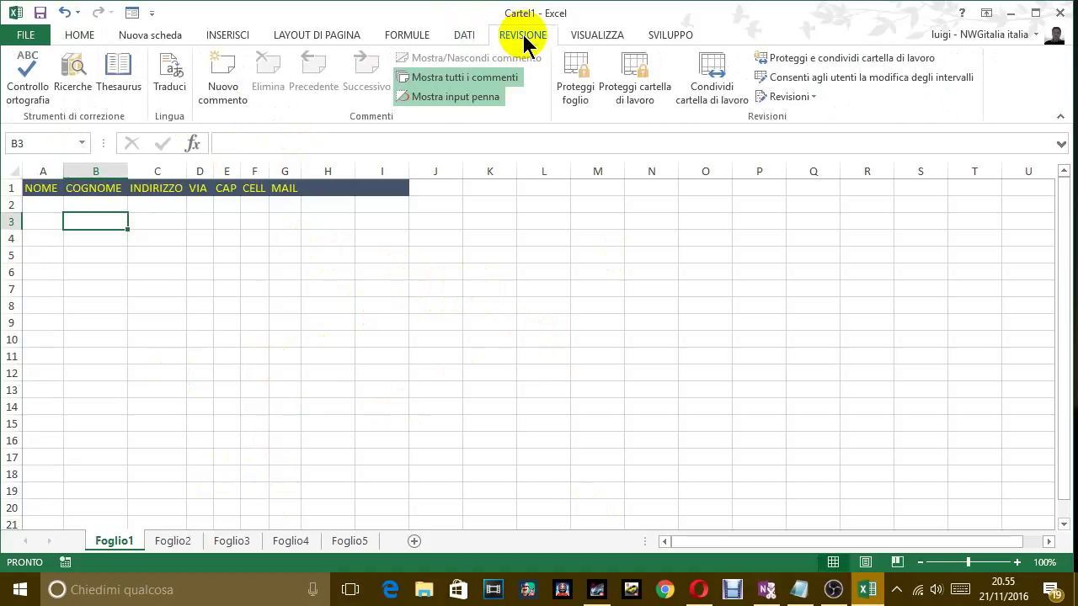
{"action": "left_click", "coordinate": [595, 42]}
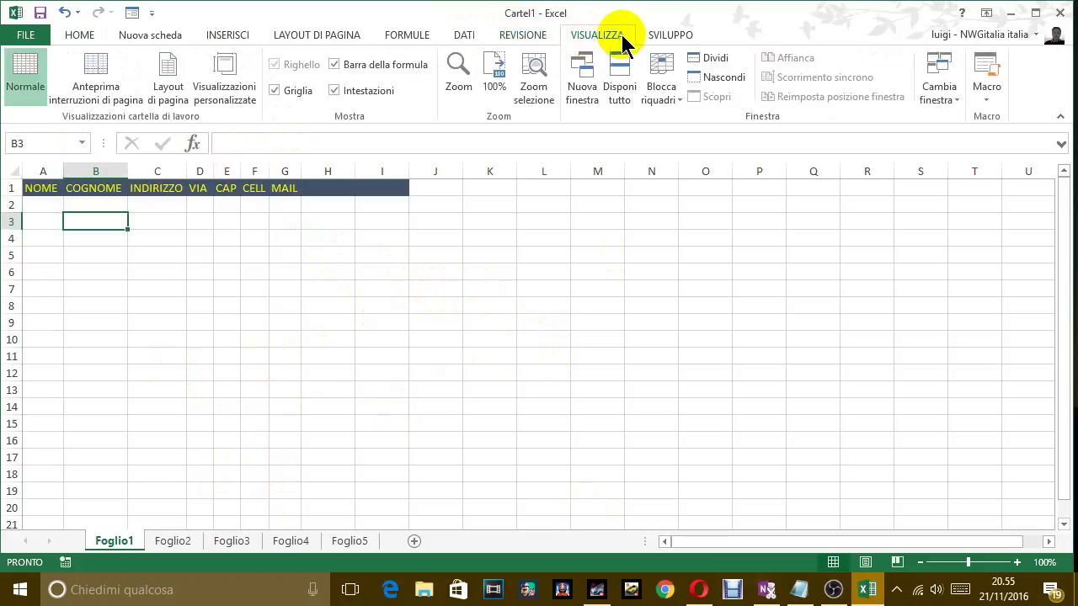
{"action": "left_click", "coordinate": [677, 39]}
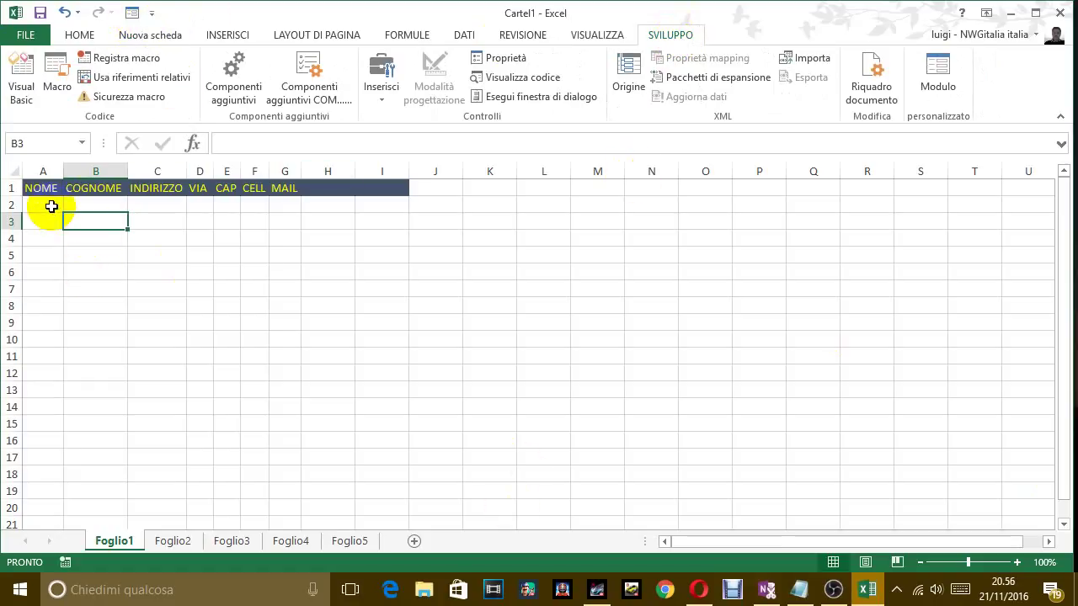
{"action": "left_click", "coordinate": [165, 188]}
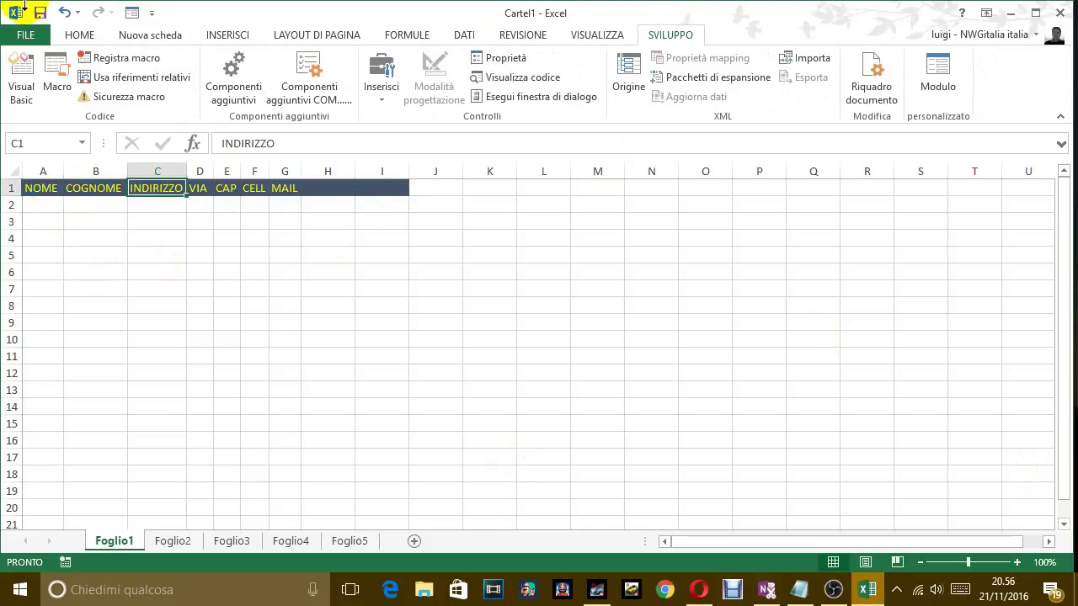
Step: Open the data form with row 1 as labels and add the first contact's name, address, postcode, phone and e-mail
{"action": "left_click", "coordinate": [132, 12]}
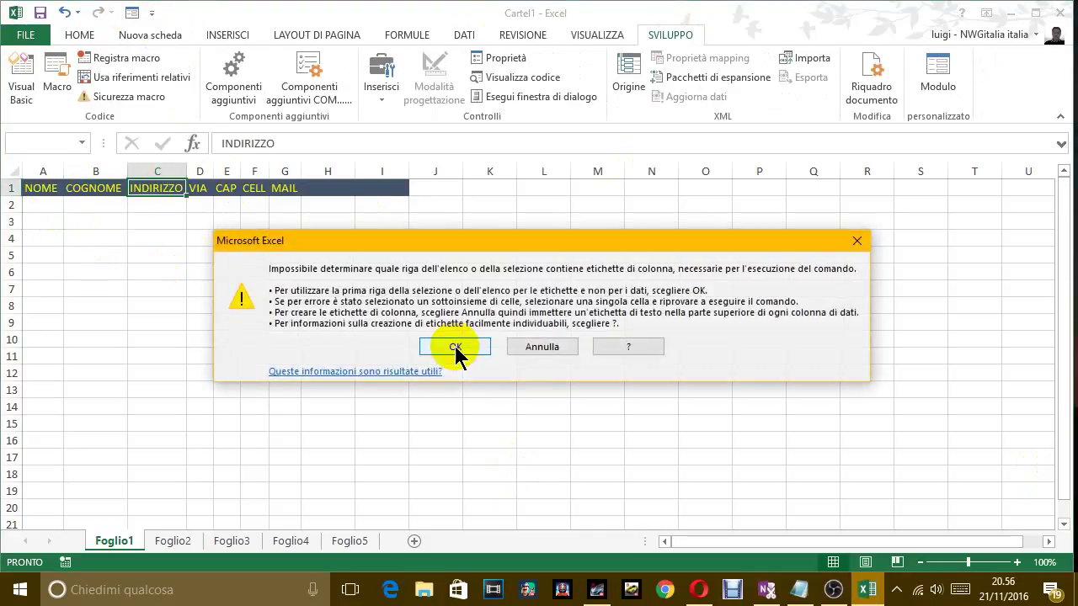
{"action": "left_click", "coordinate": [454, 345]}
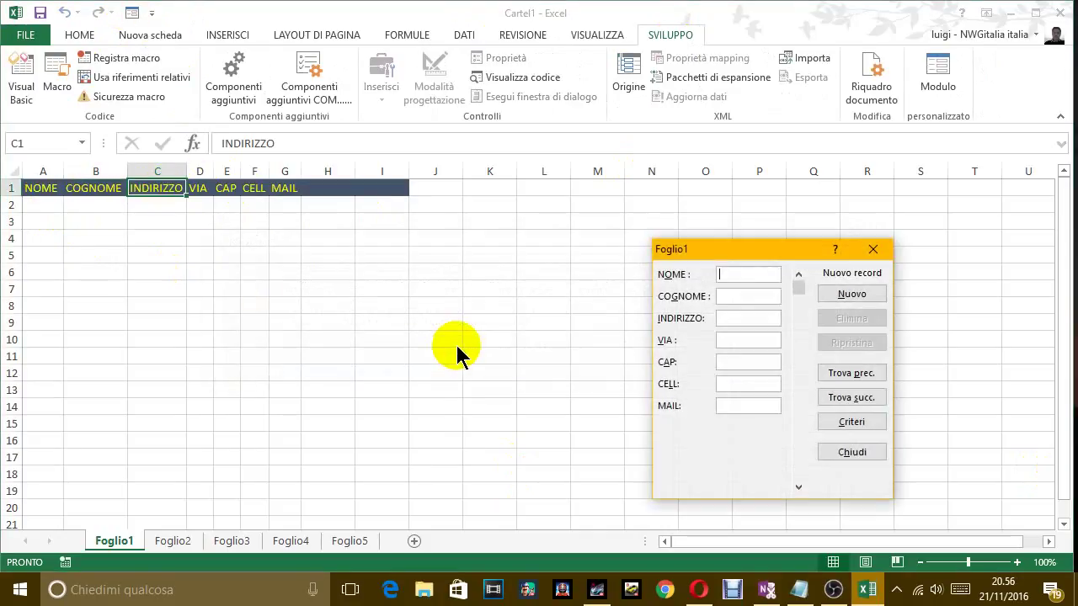
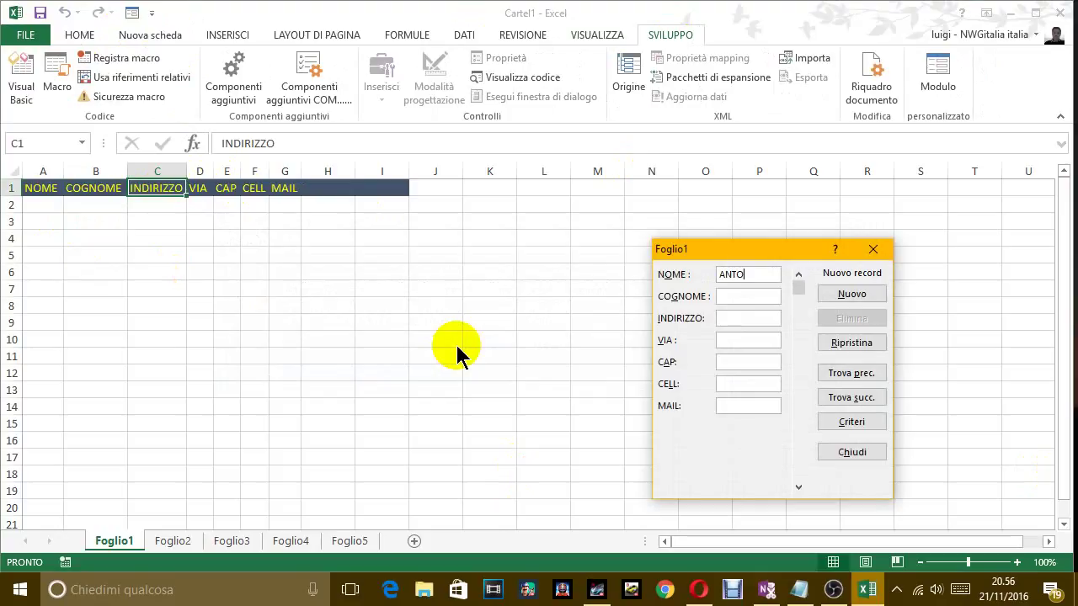
{"action": "type", "text": "VIA"}
{"action": "type", "text": "ROMA"}
{"action": "type", "text": "ROMA"}
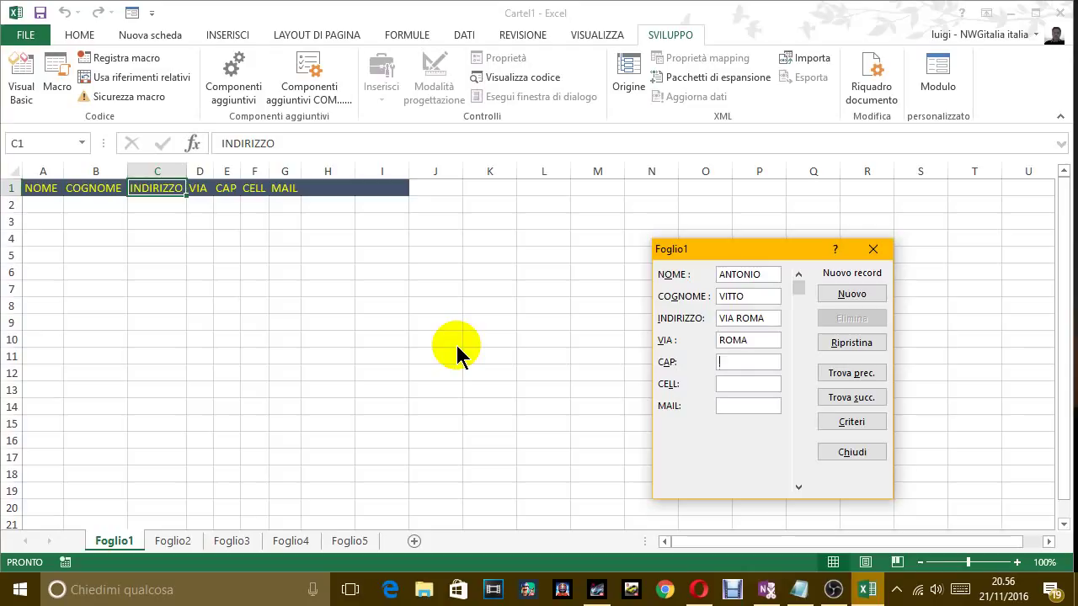
{"action": "type", "text": "8005"}
{"action": "type", "text": "3"}
{"action": "type", "text": "3333"}
{"action": "type", "text": "33"}
{"action": "key", "text": "Tab"}
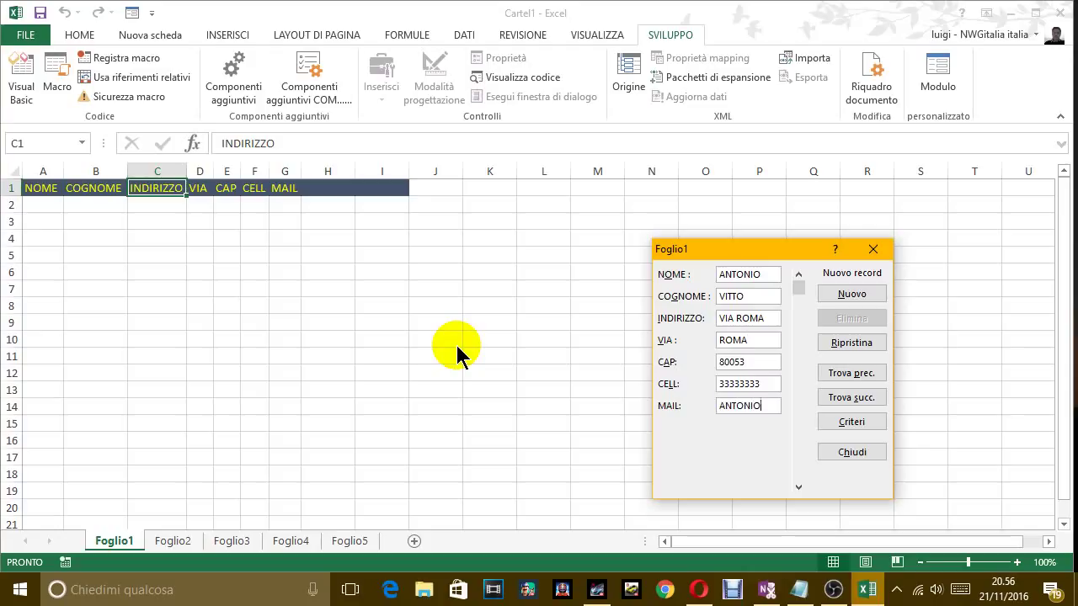
{"action": "key", "text": "Return"}
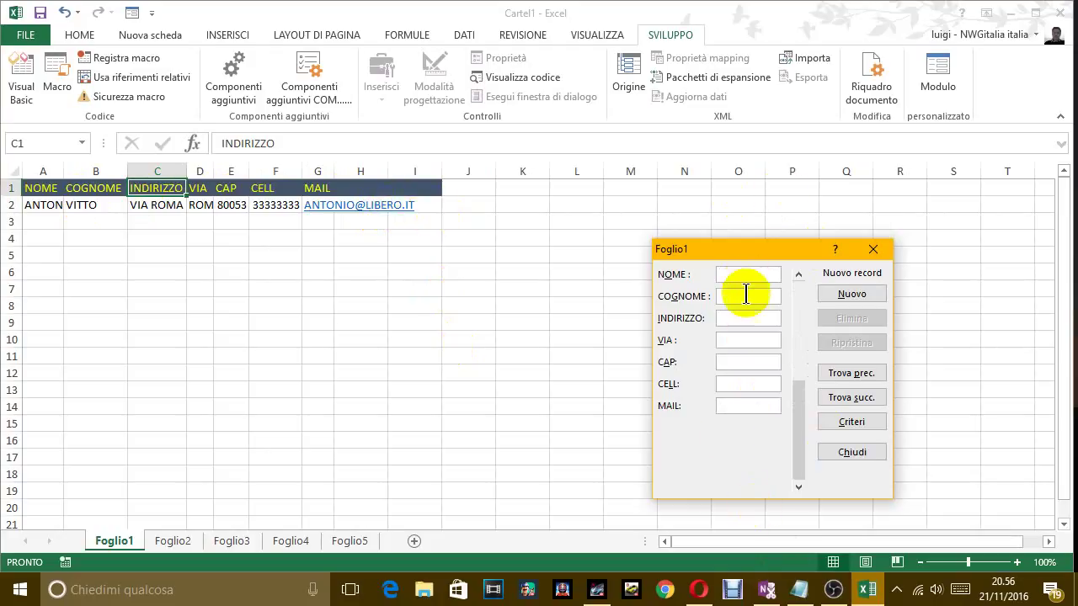
Step: Add the second contact's details through the data form, then switch to Notepad
{"action": "type", "text": "VINC"}
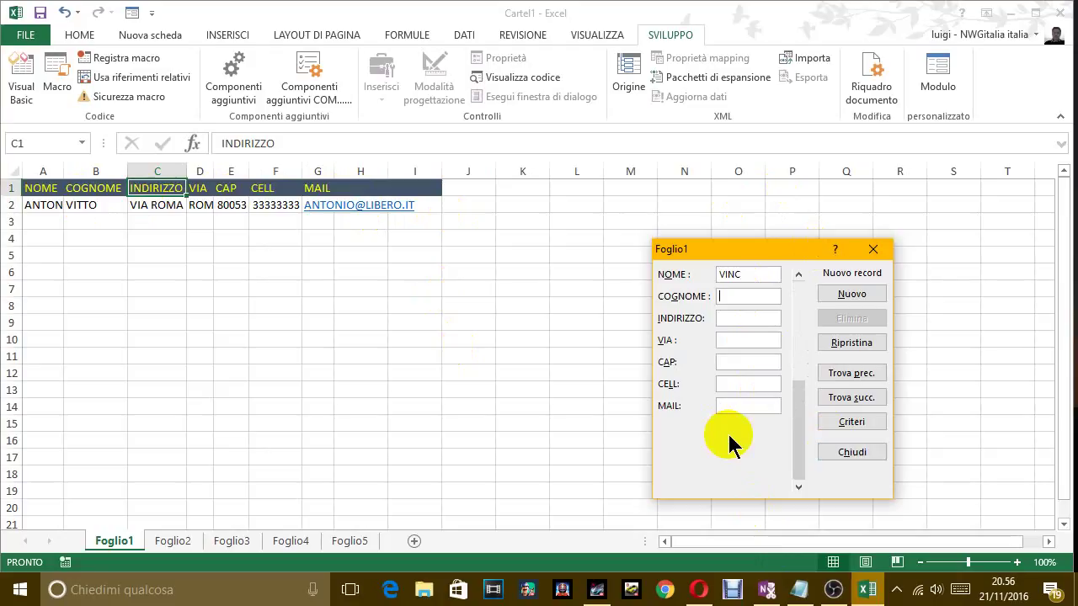
{"action": "type", "text": "A"}
{"action": "type", "text": "VIA NAPOL"}
{"action": "type", "text": "NAPOLI"}
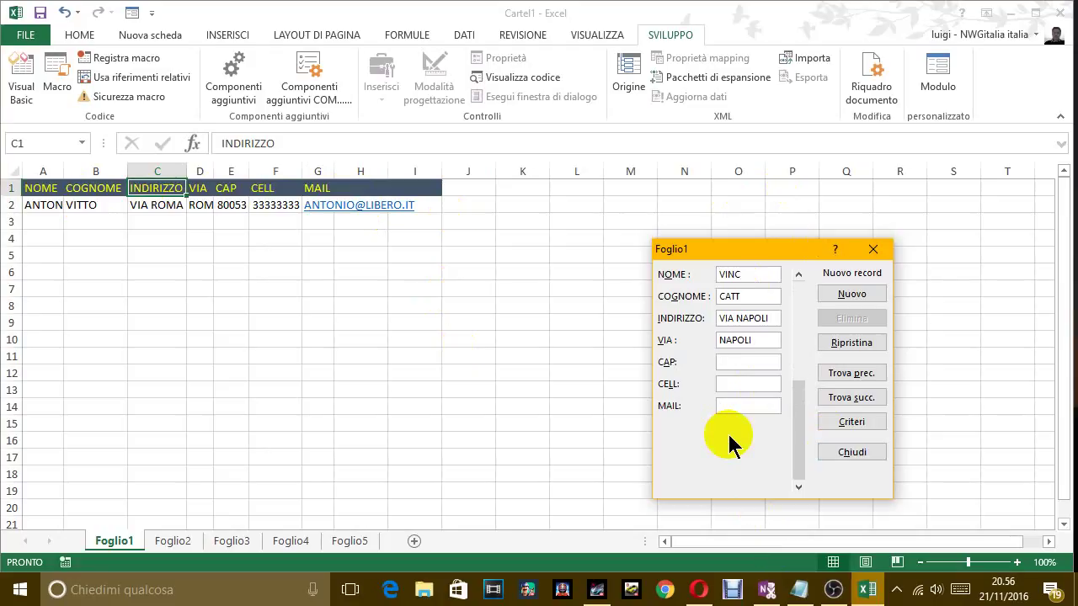
{"action": "type", "text": "121"}
{"action": "type", "text": "22"}
{"action": "type", "text": "333"}
{"action": "type", "text": "222"}
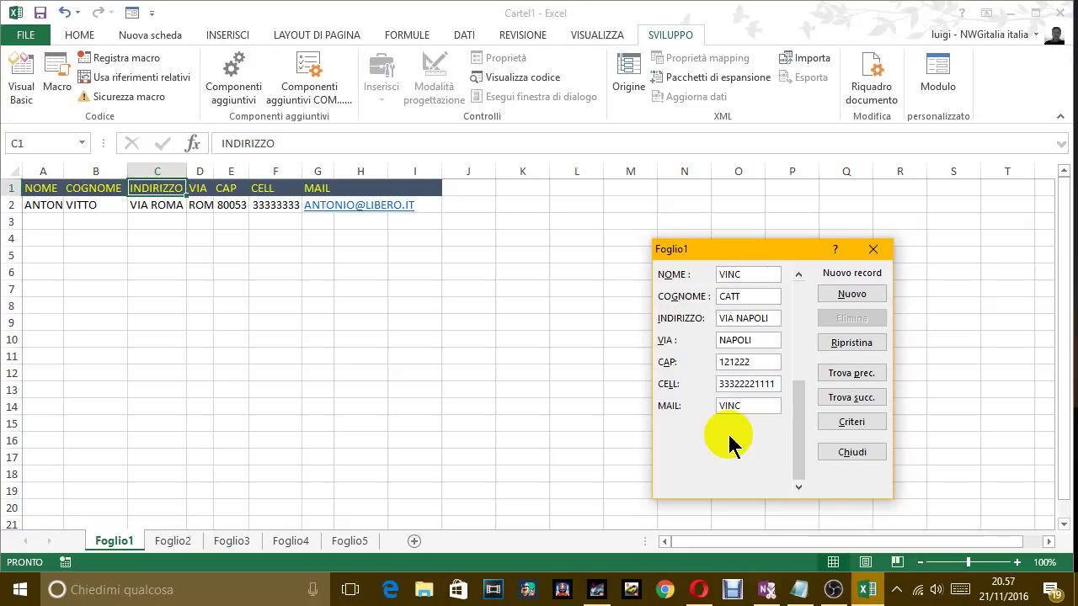
{"action": "key", "text": "Return"}
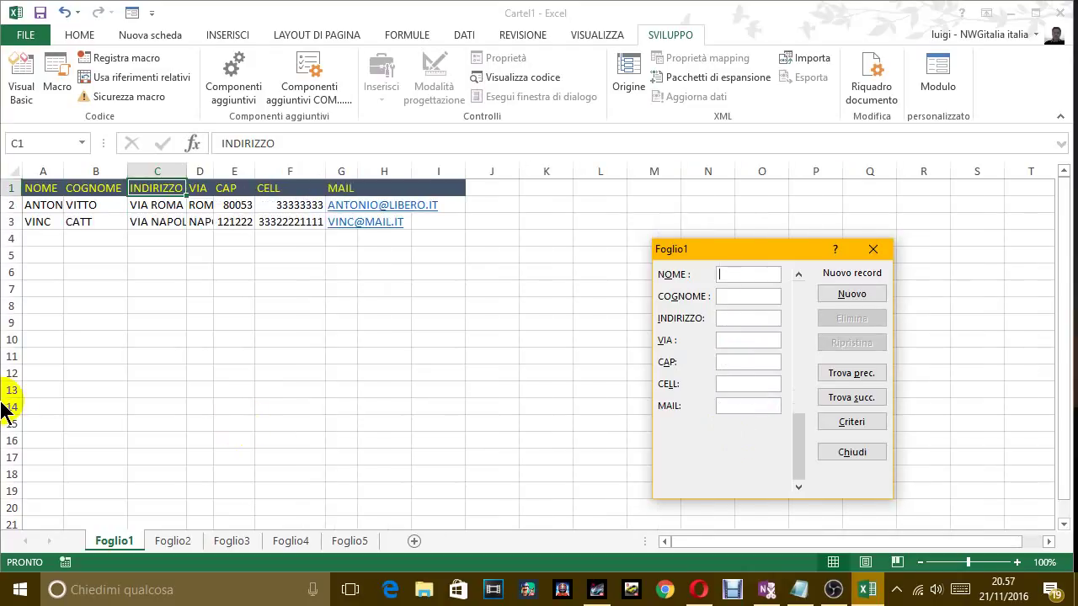
{"action": "left_click", "coordinate": [799, 590]}
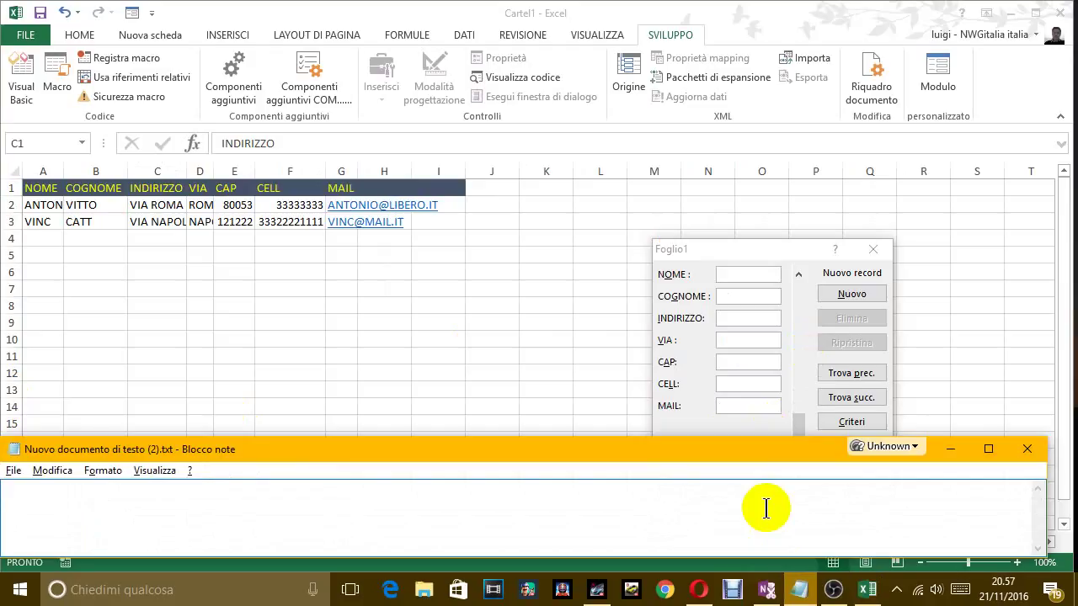
Step: Type 'DA NOTARE CHE IO USO IL TAB' in Notepad, correcting the misspelt NOTARE
{"action": "type", "text": "DA NOTORE"}
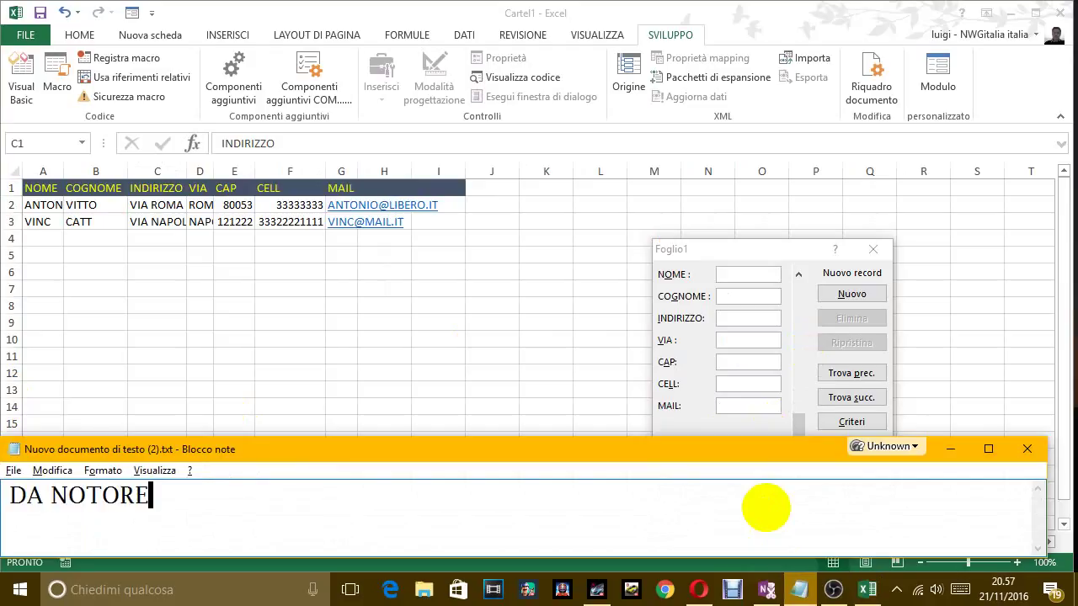
{"action": "key", "text": "BackSpace"}
{"action": "key", "text": "BackSpace"}
{"action": "key", "text": "BackSpace"}
{"action": "type", "text": "ARE CHE "}
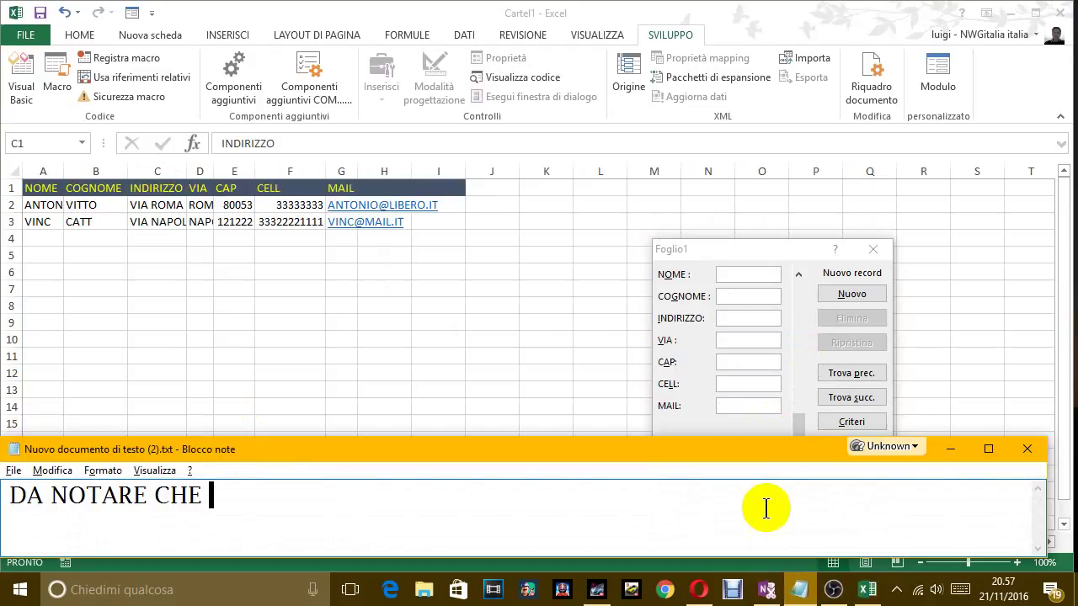
{"action": "type", "text": "IO USO IL"}
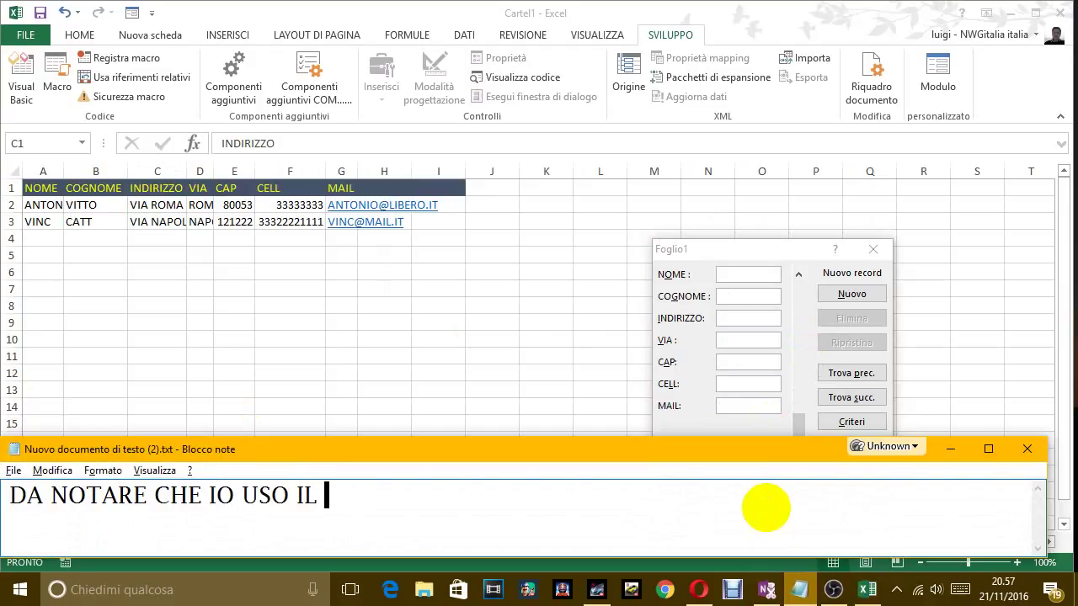
{"action": "type", "text": " TAB"}
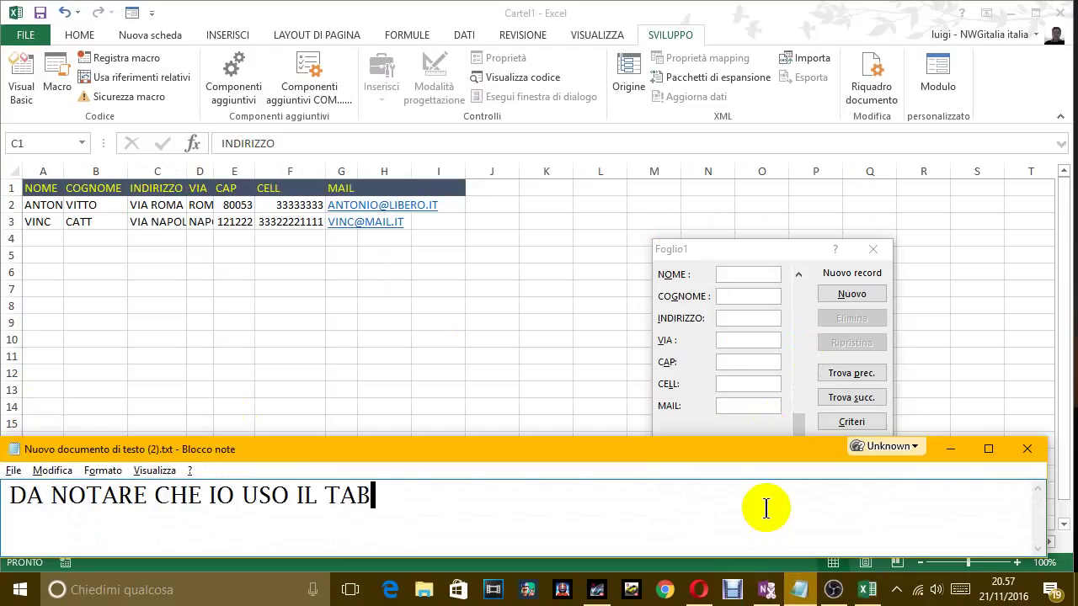
Step: Add test records via the data form: 3 in A4, then repeated 2s in A5 onward
{"action": "left_click", "coordinate": [721, 272]}
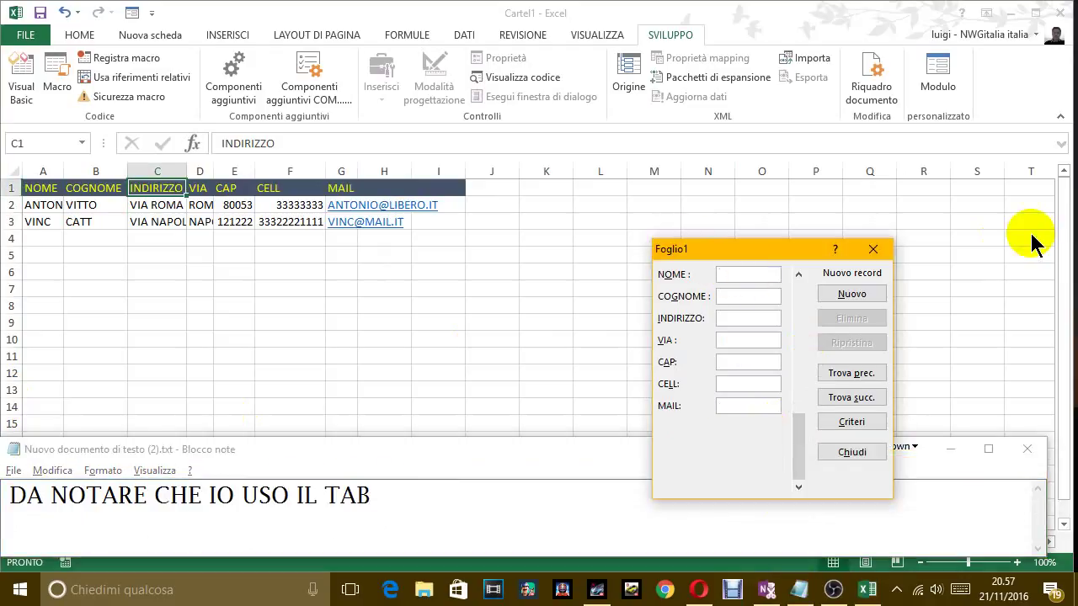
{"action": "type", "text": "3"}
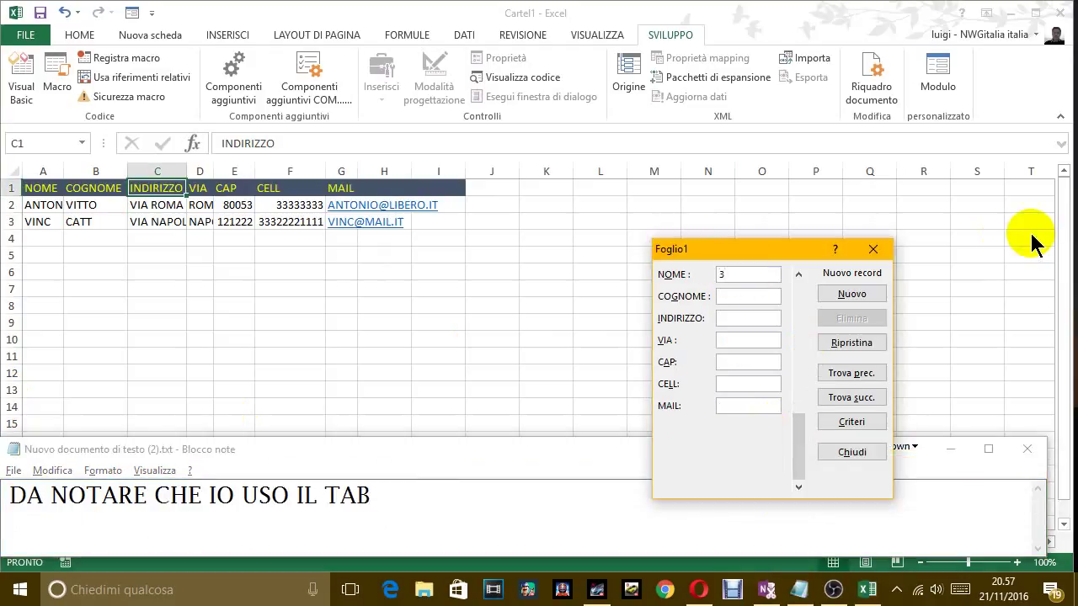
{"action": "key", "text": "Return"}
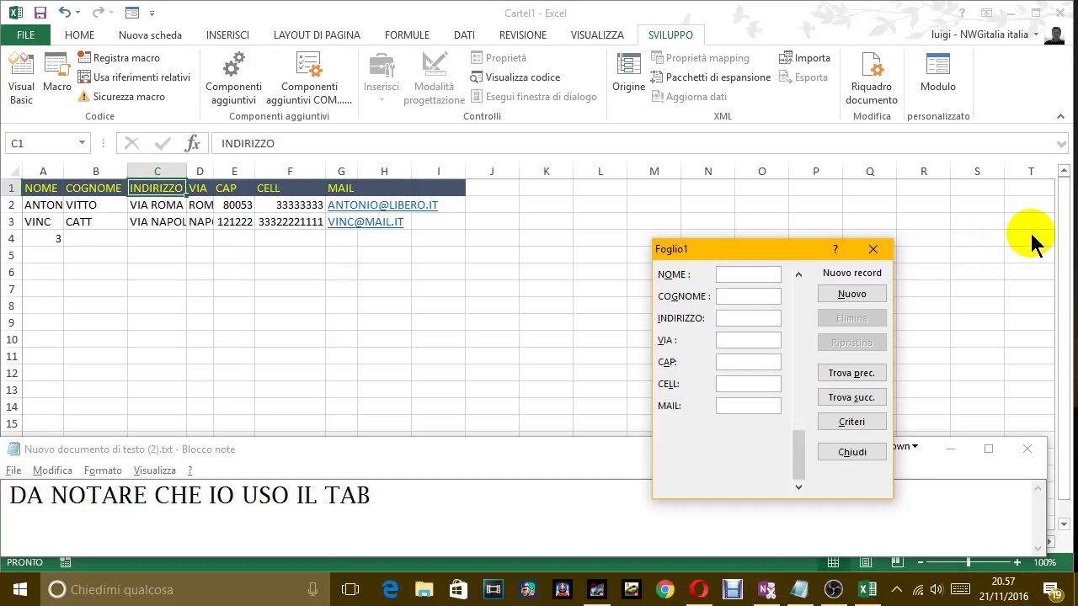
{"action": "type", "text": "2"}
{"action": "key", "text": "Return"}
{"action": "type", "text": "2 2 2 2"}
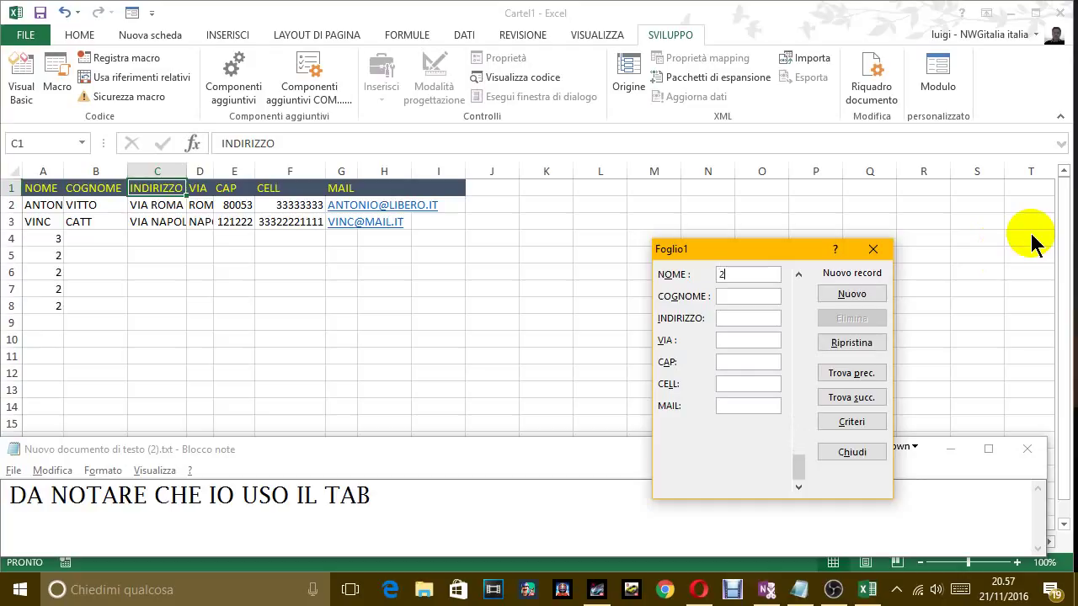
{"action": "key", "text": "Return"}
{"action": "type", "text": "2"}
{"action": "key", "text": "Return"}
{"action": "type", "text": "2"}
Step: Continue the note: Tab moves between cells, otherwise what you just saw happens
{"action": "left_click", "coordinate": [434, 502]}
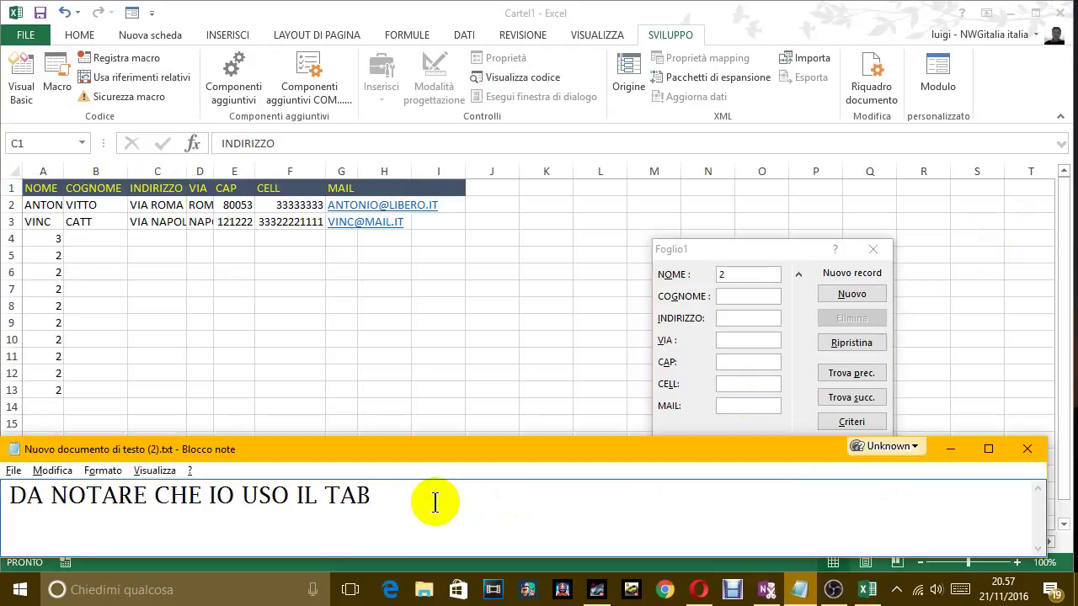
{"action": "type", "text": "LATORE"}
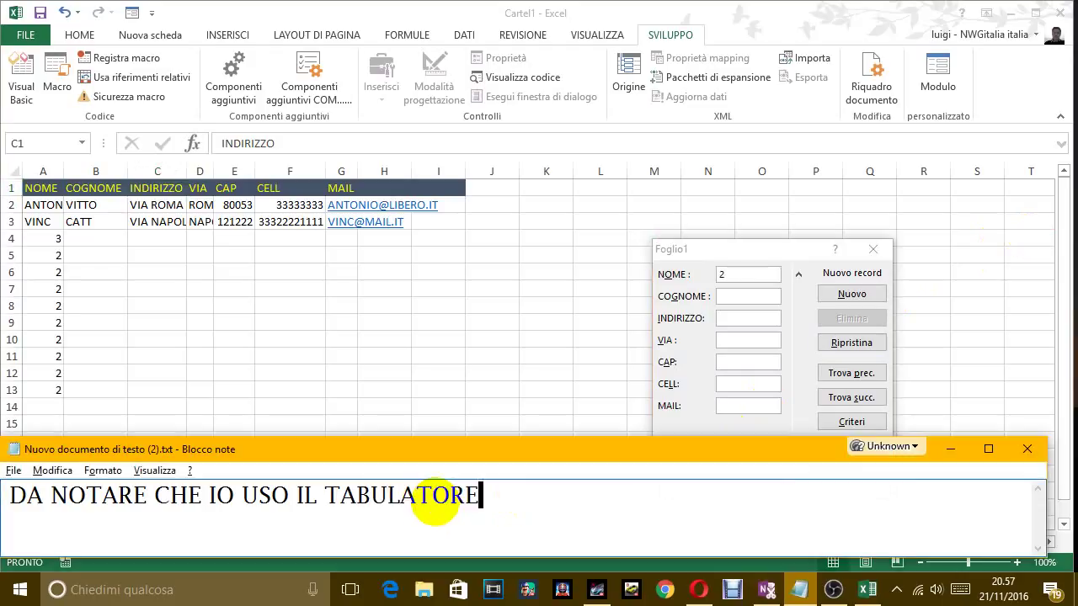
{"action": "type", "text": " PER ANDARE D"}
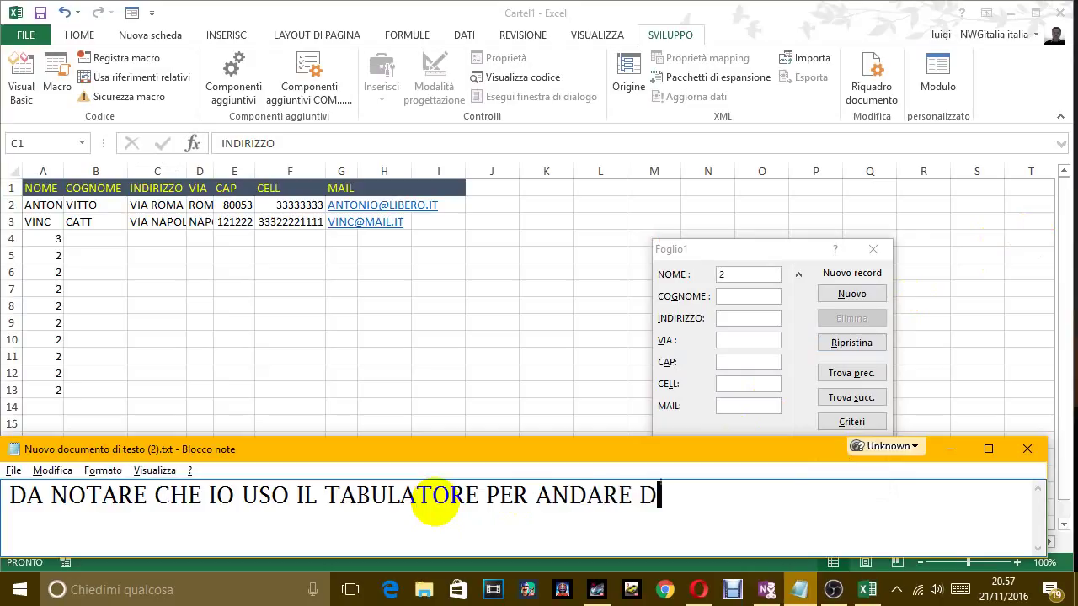
{"action": "type", "text": "A UNA CELLA "}
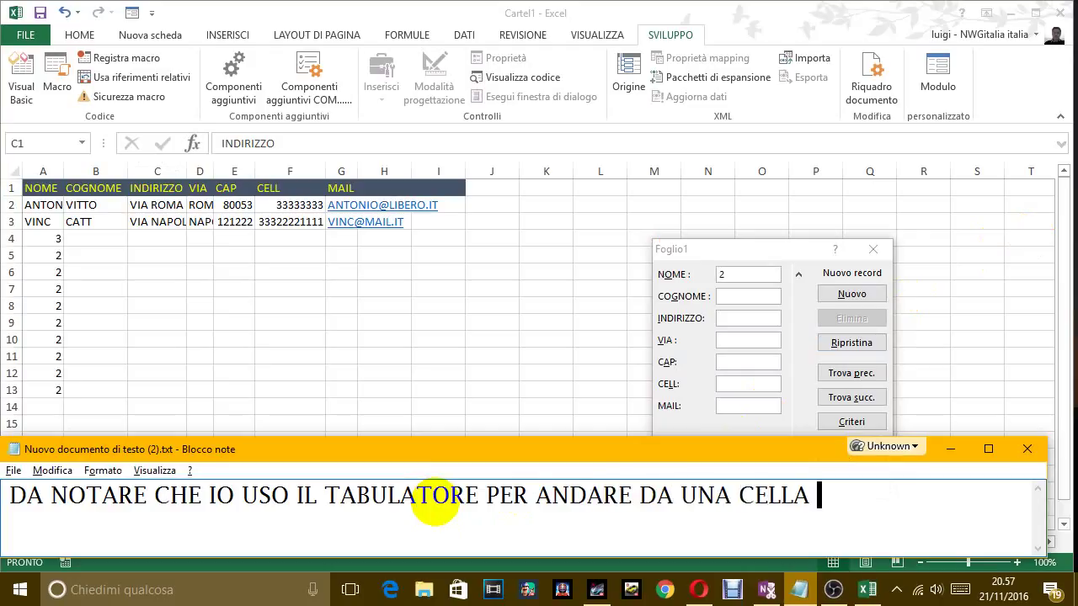
{"action": "type", "text": "ALL'ALTRA"}
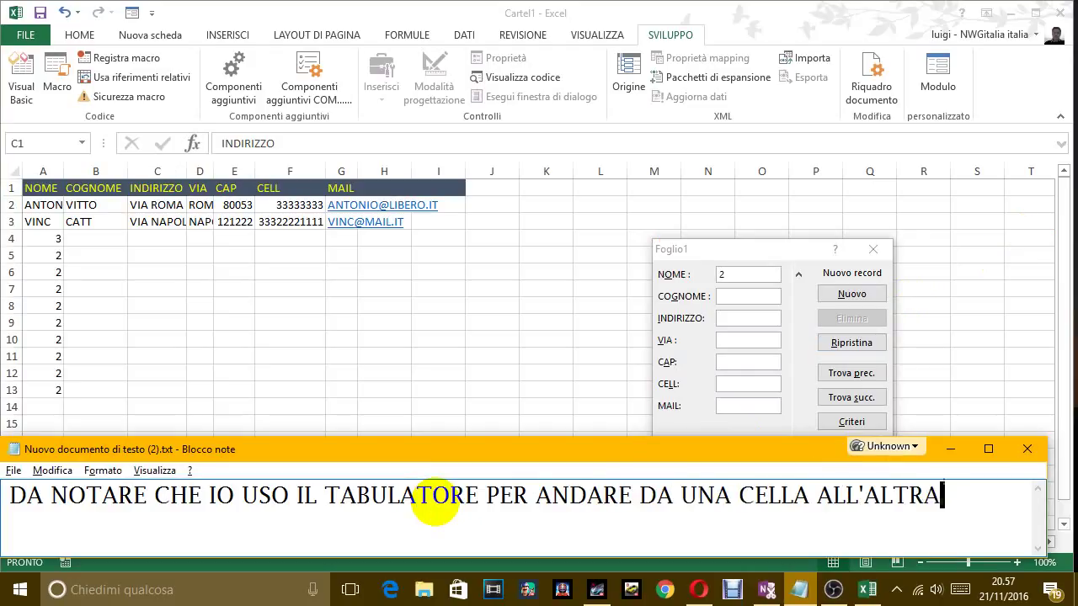
{"action": "type", "text": ","}
{"action": "key", "text": "Return"}
{"action": "type", "text": "ALTRIME"}
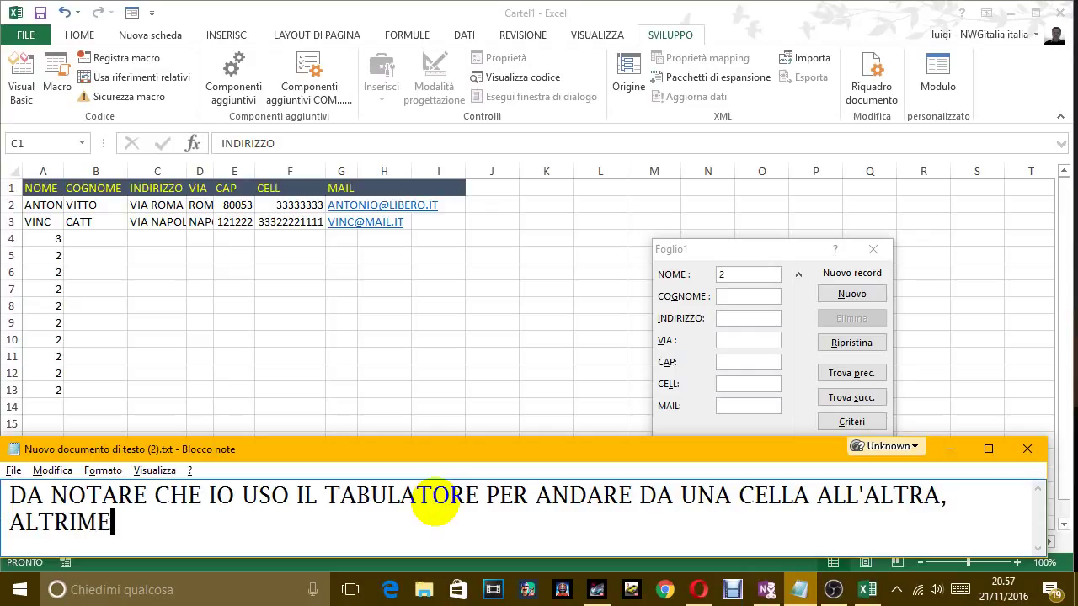
{"action": "type", "text": "NTI SUCCEDE"}
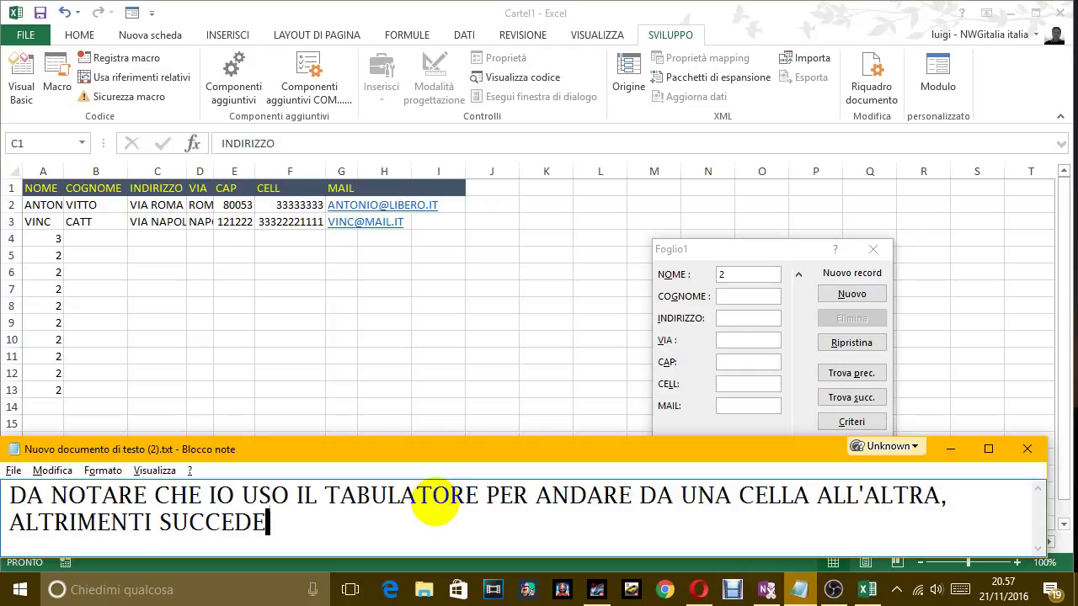
{"action": "type", "text": " QUELLO CHE A"}
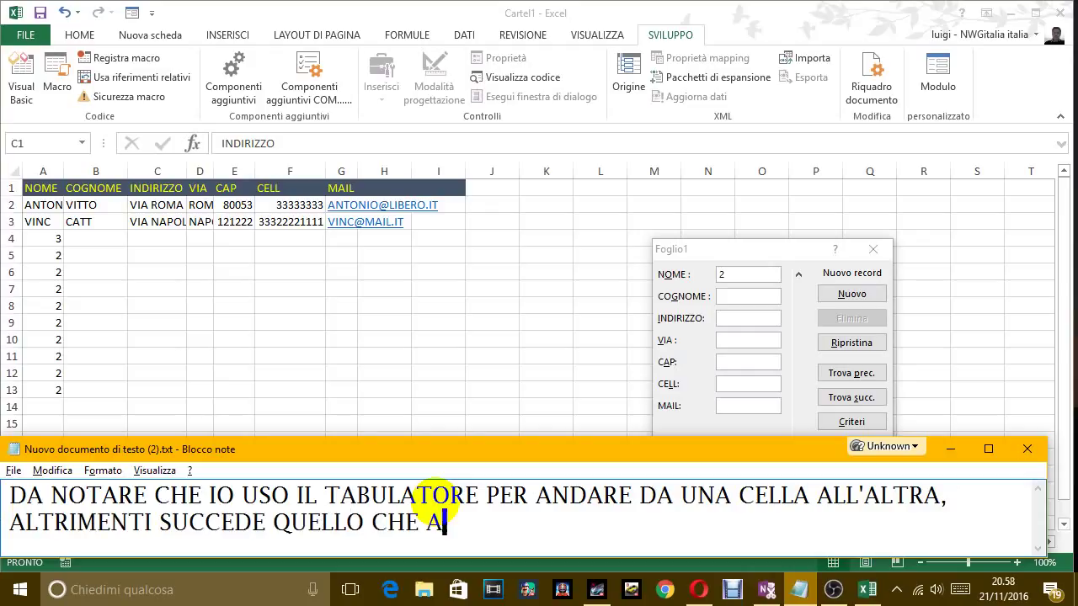
{"action": "type", "text": "VETE VISTO "}
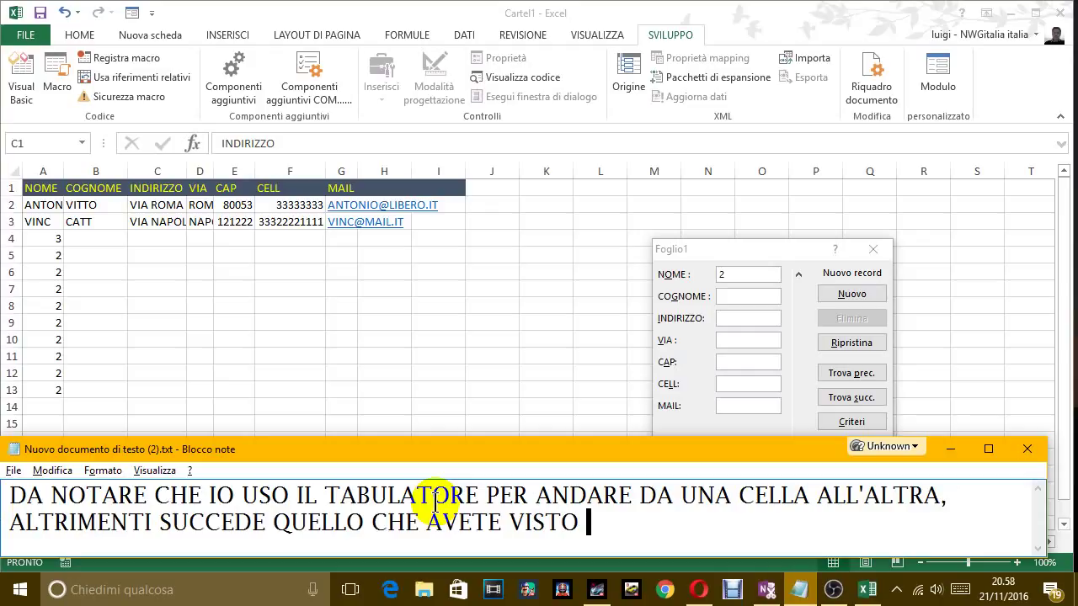
{"action": "type", "text": "CHE HO FA"}
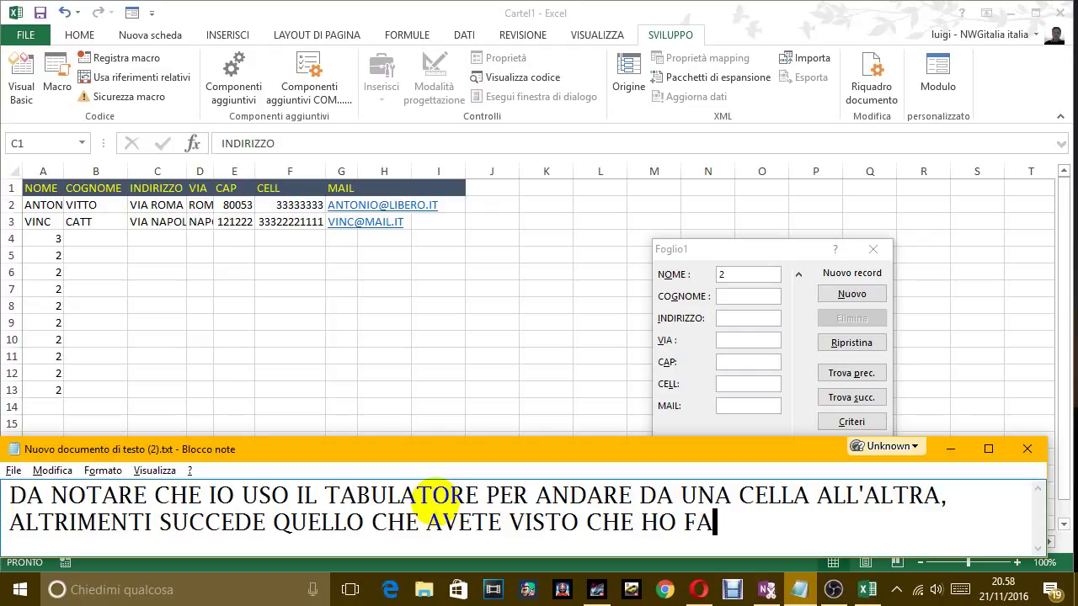
{"action": "type", "text": "TTO APPENA A"}
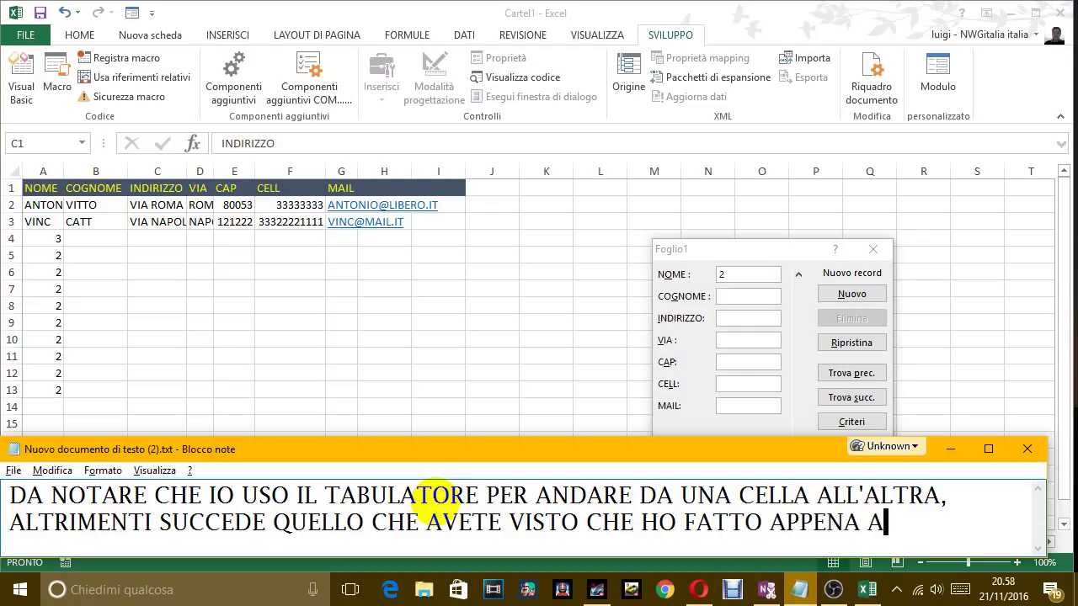
{"action": "type", "text": "DESSO,"}
{"action": "key", "text": "Return"}
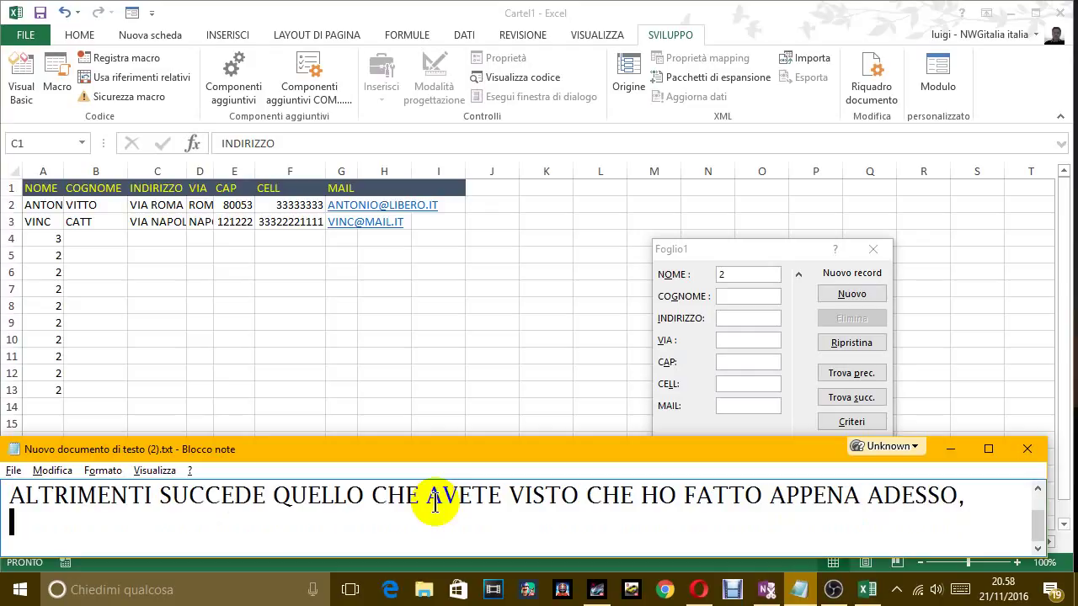
Step: Add that it jumps to the next row and always inserts only the name
{"action": "type", "text": "OVVERO "}
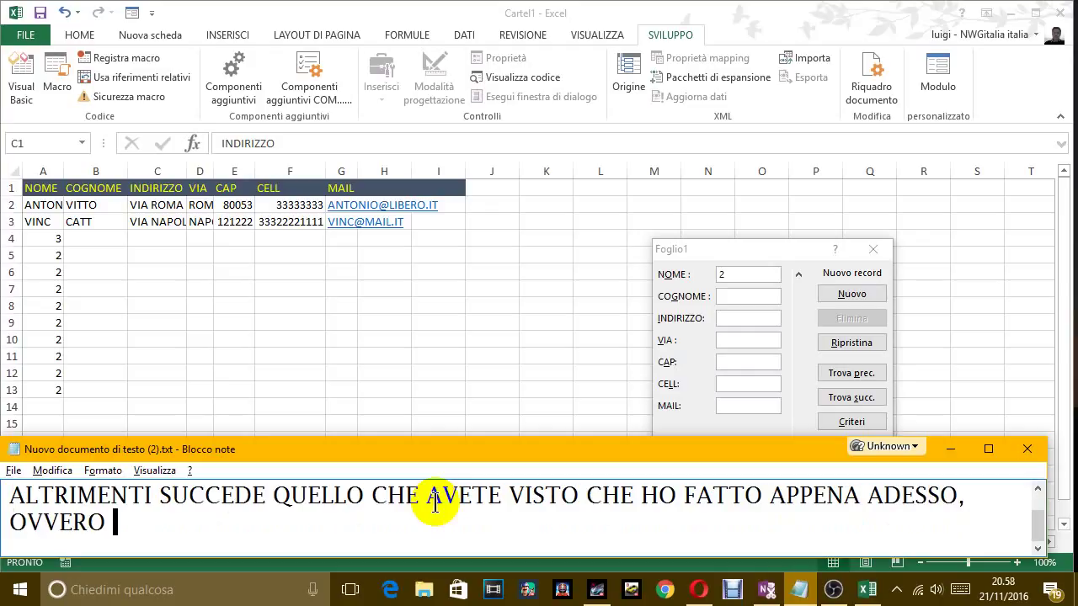
{"action": "type", "text": "VA N"}
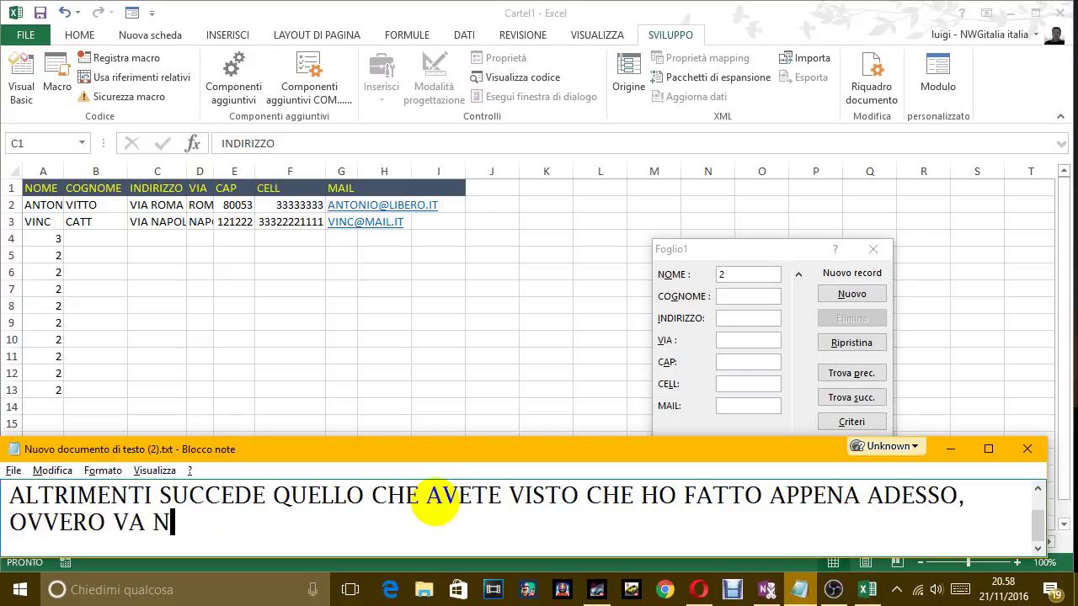
{"action": "type", "text": "ELLA RIGA "}
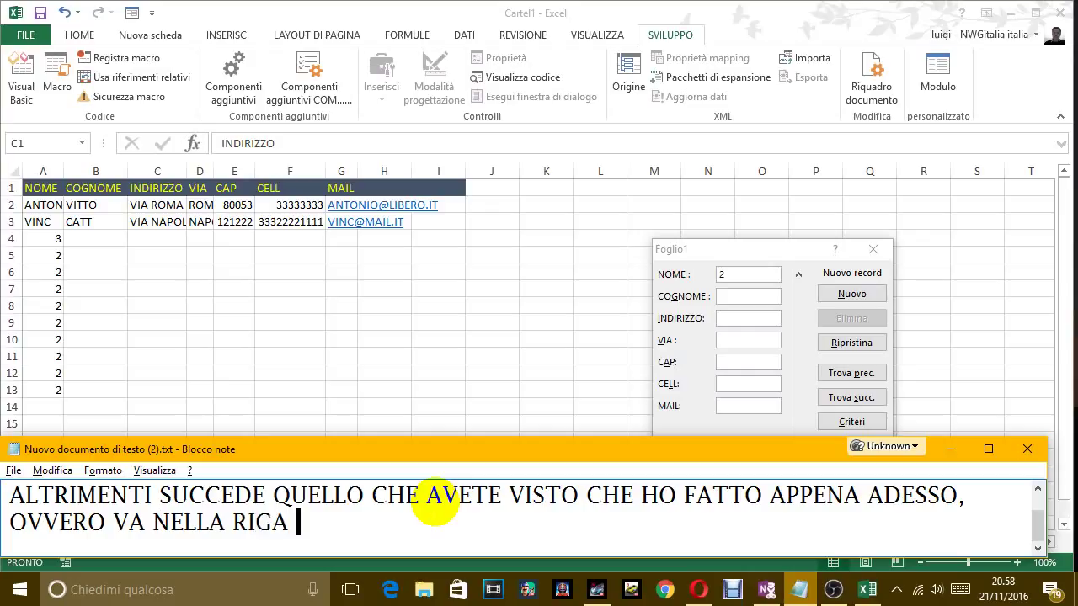
{"action": "type", "text": "SUCC"}
{"action": "type", "text": "S"}
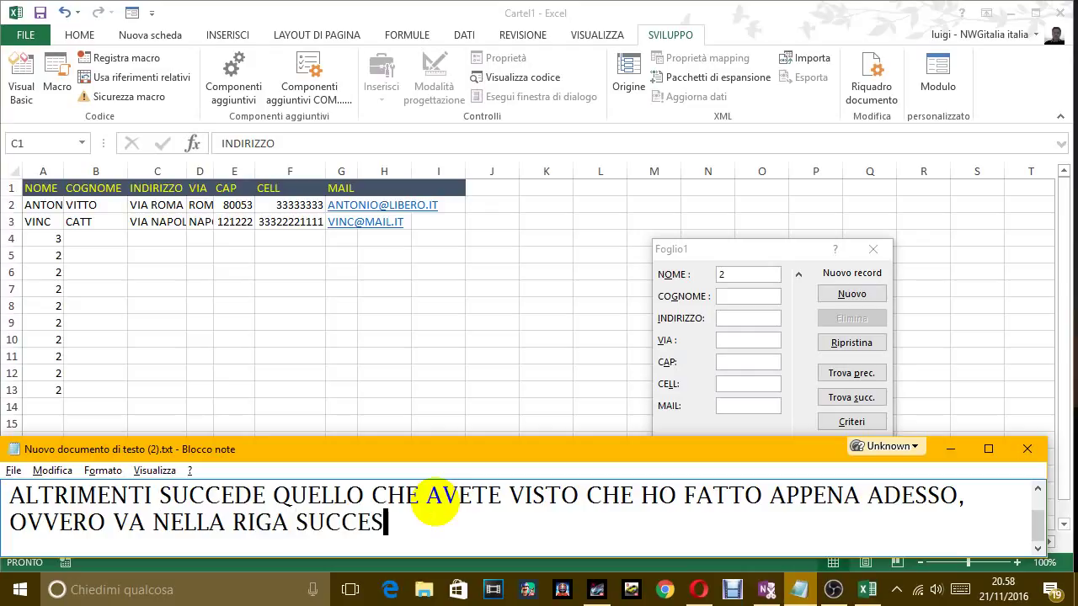
{"action": "type", "text": "SIVA"}
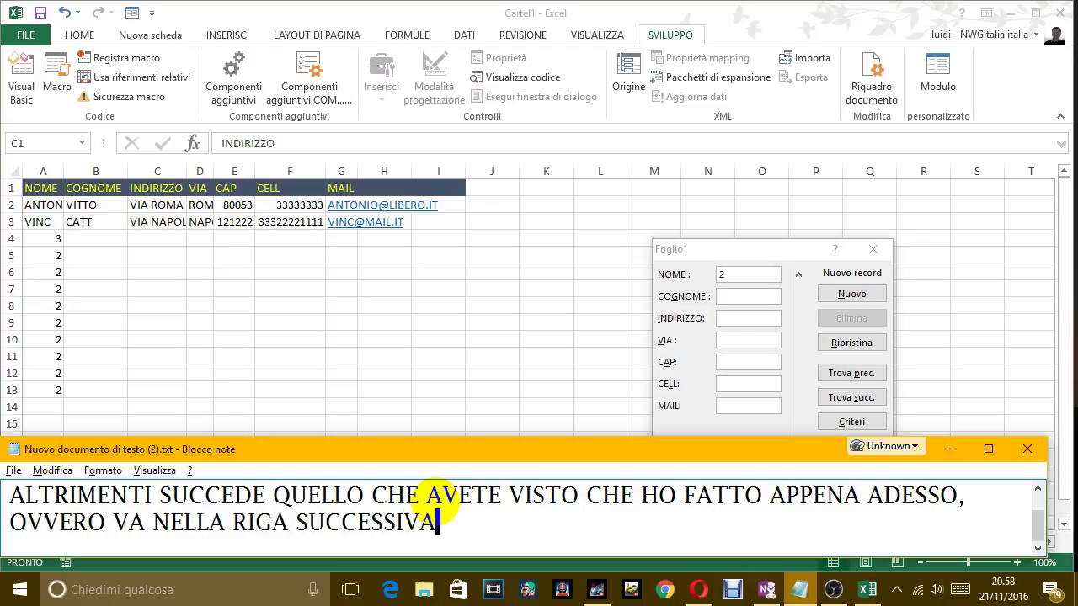
{"action": "type", "text": ", "}
{"action": "type", "text": " QU"}
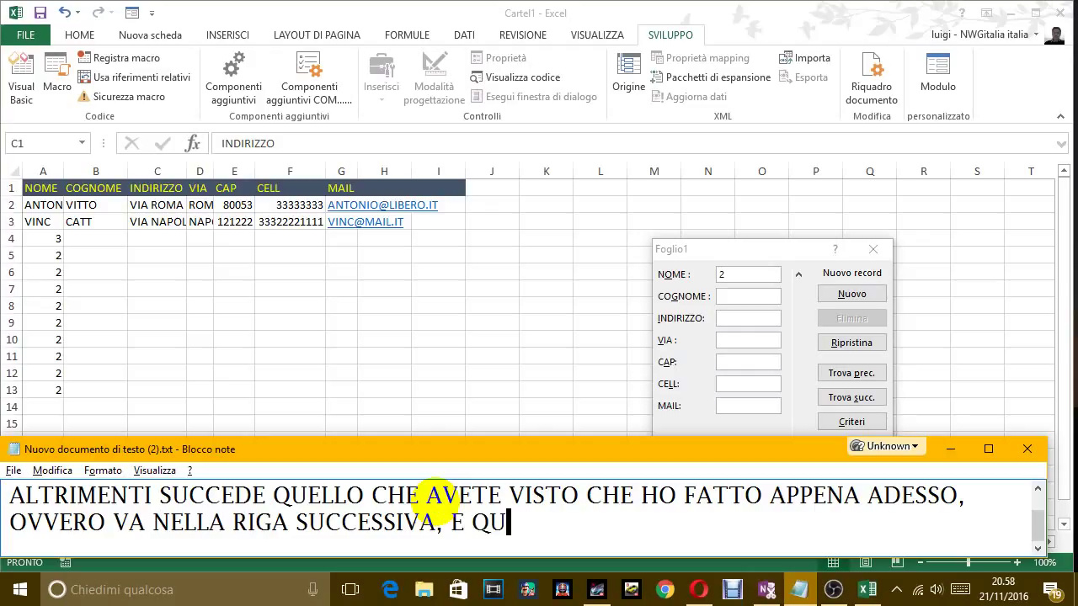
{"action": "type", "text": "EIN"}
{"action": "key", "text": "BackSpace"}
{"action": "key", "text": "BackSpace"}
{"action": "key", "text": "BackSpace"}
{"action": "type", "text": "IN"}
{"action": "type", "text": "DI INSERI"}
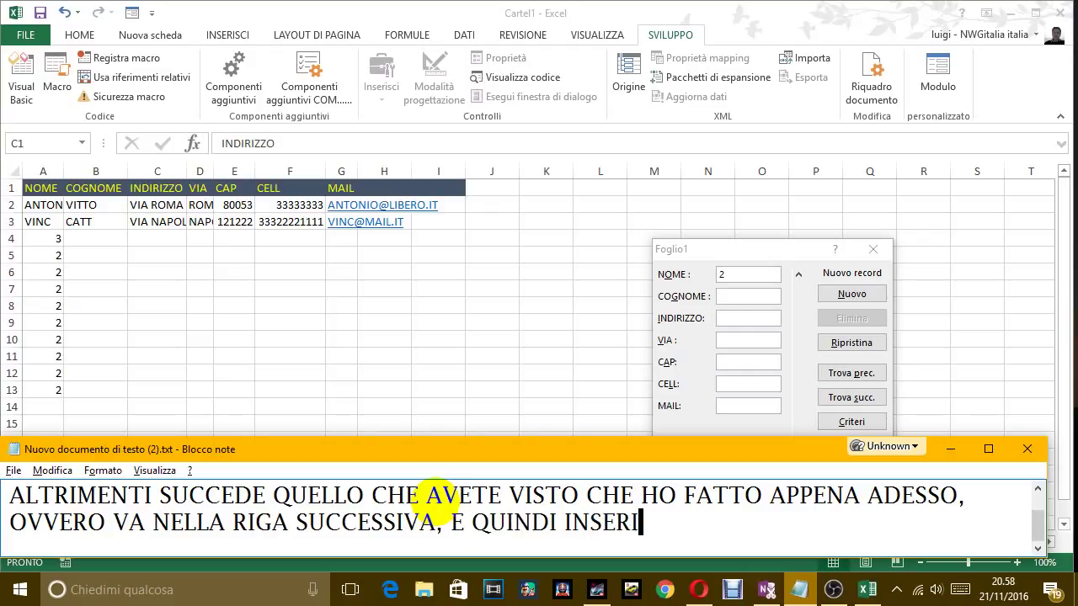
{"action": "type", "text": "SCE SEMPRE "}
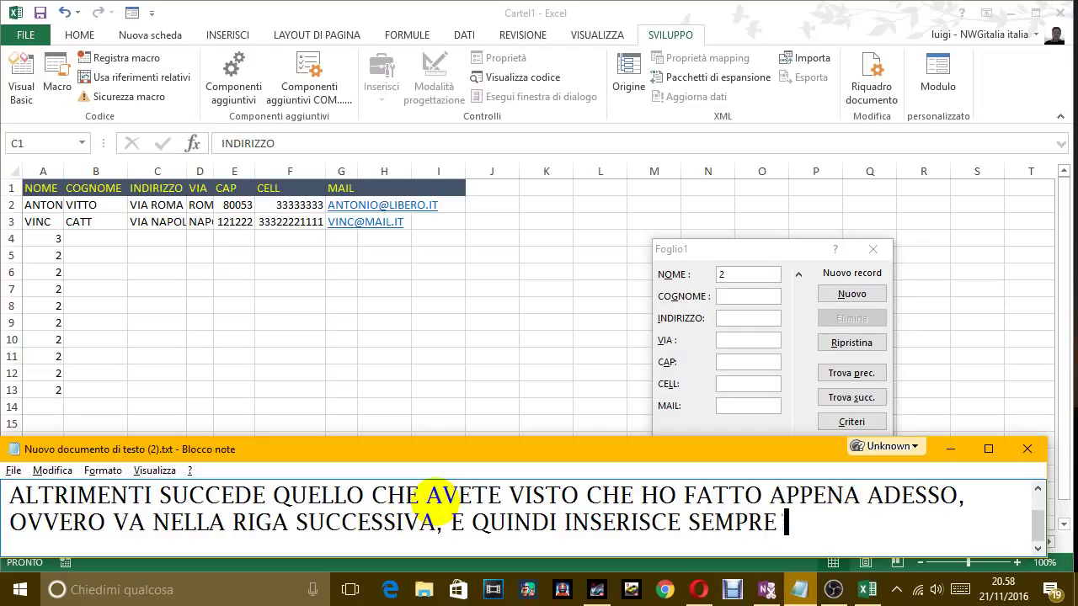
{"action": "type", "text": "E SOLO IL NO"}
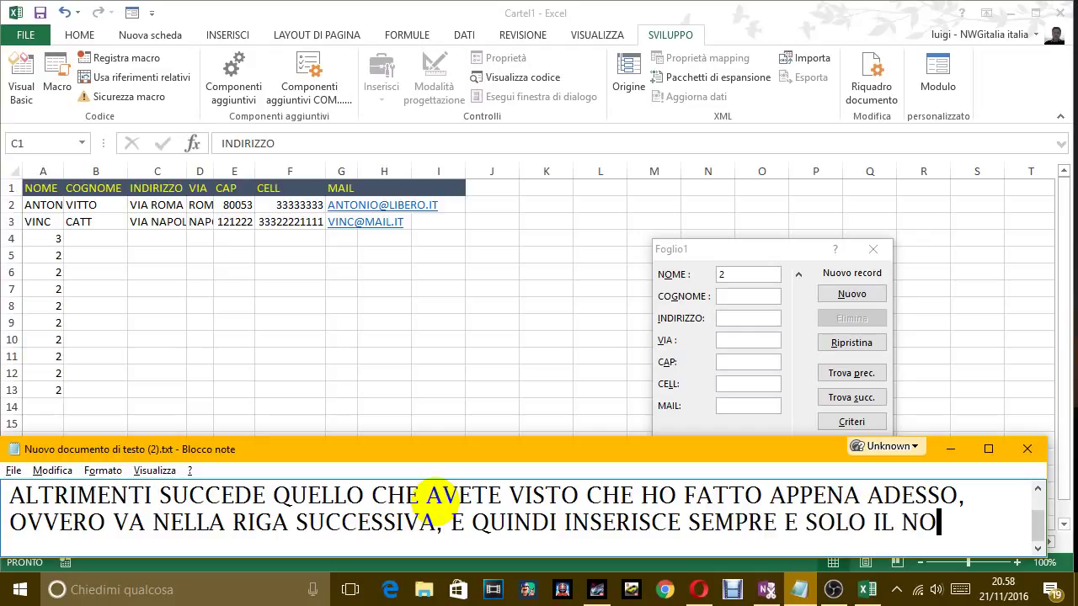
{"action": "type", "text": "ME."}
{"action": "key", "text": "Return"}
Step: Add the warning to always press TAB, the two-arrow key on the keyboard's left, ending 'QUINDI GUARDA'
{"action": "type", "text": "QUINDI DO"}
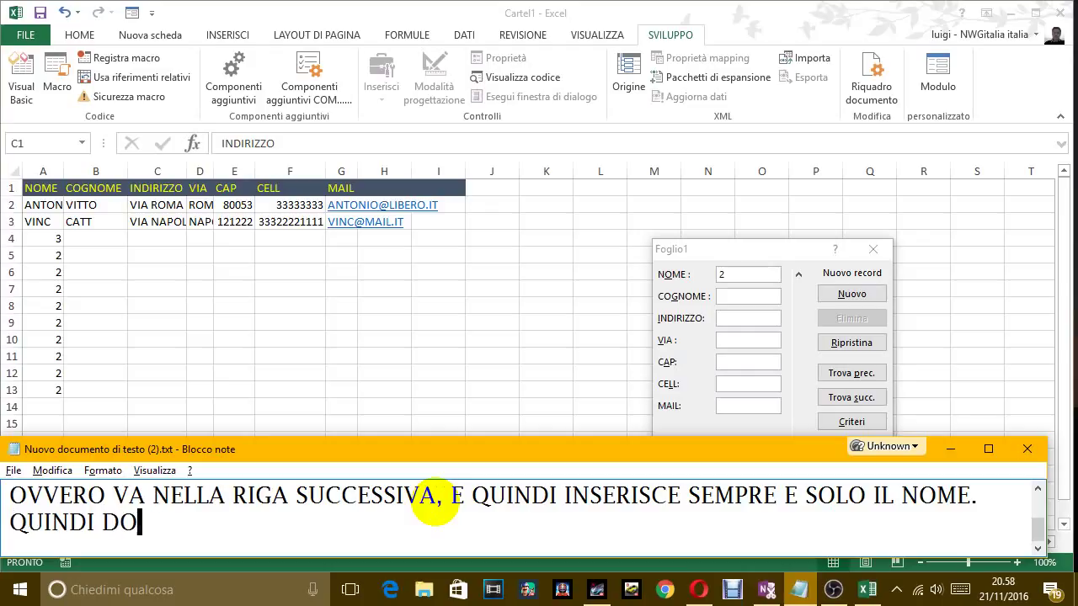
{"action": "type", "text": "VETE FARE ATTE"}
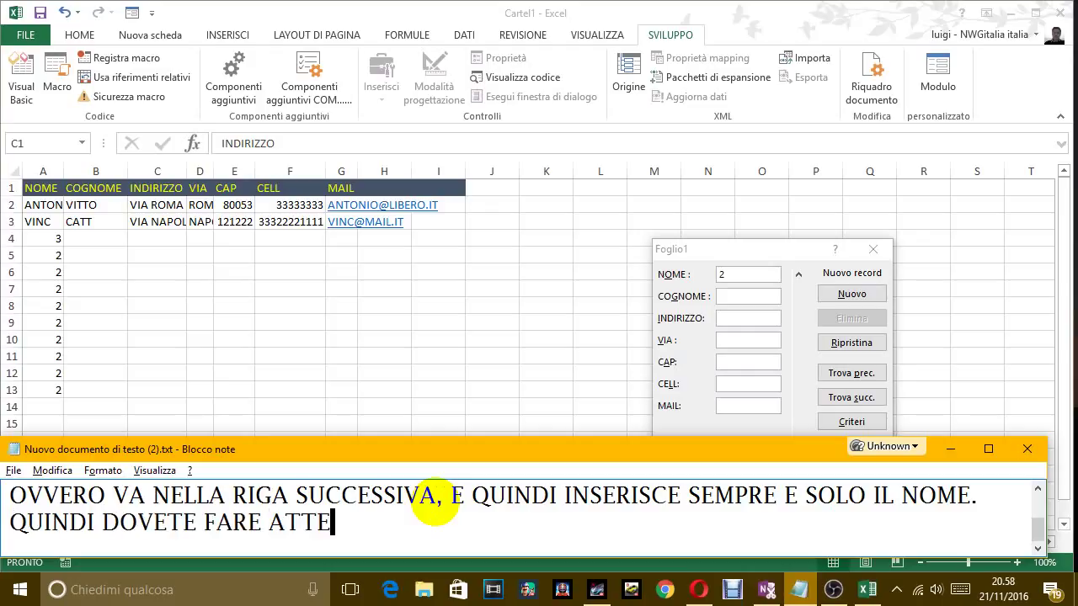
{"action": "type", "text": "NZIONI"}
{"action": "key", "text": "BackSpace"}
{"action": "type", "text": "E, C"}
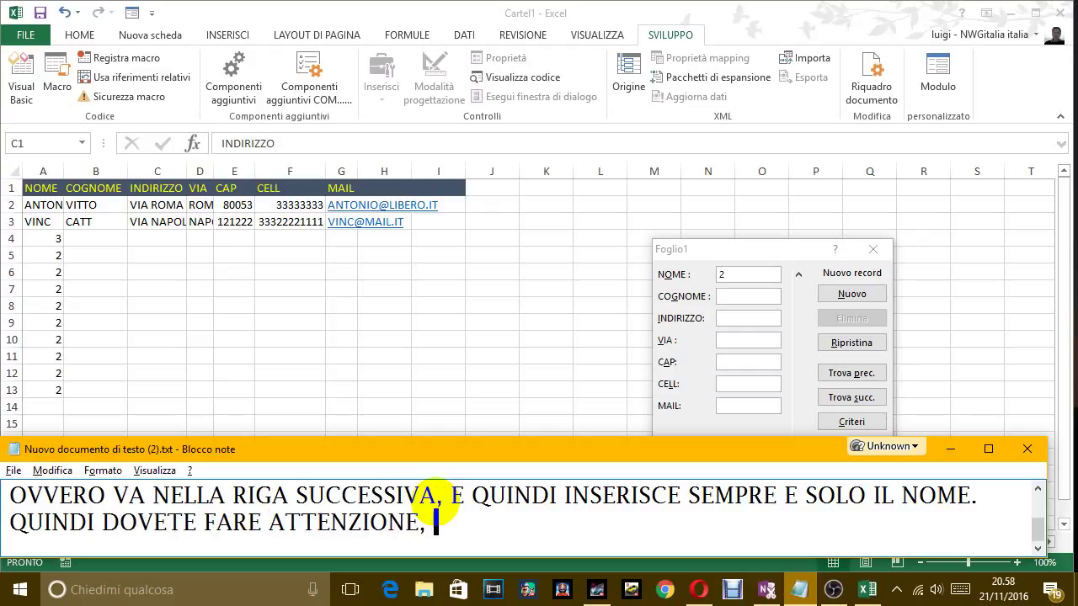
{"action": "type", "text": "HE Q"}
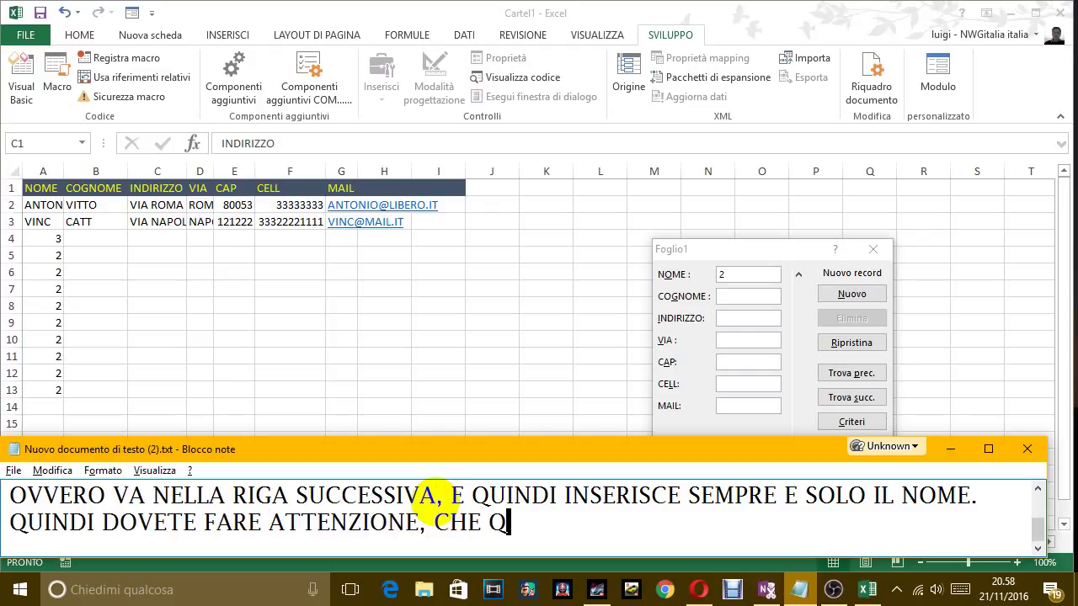
{"action": "type", "text": "UANDO INSE"}
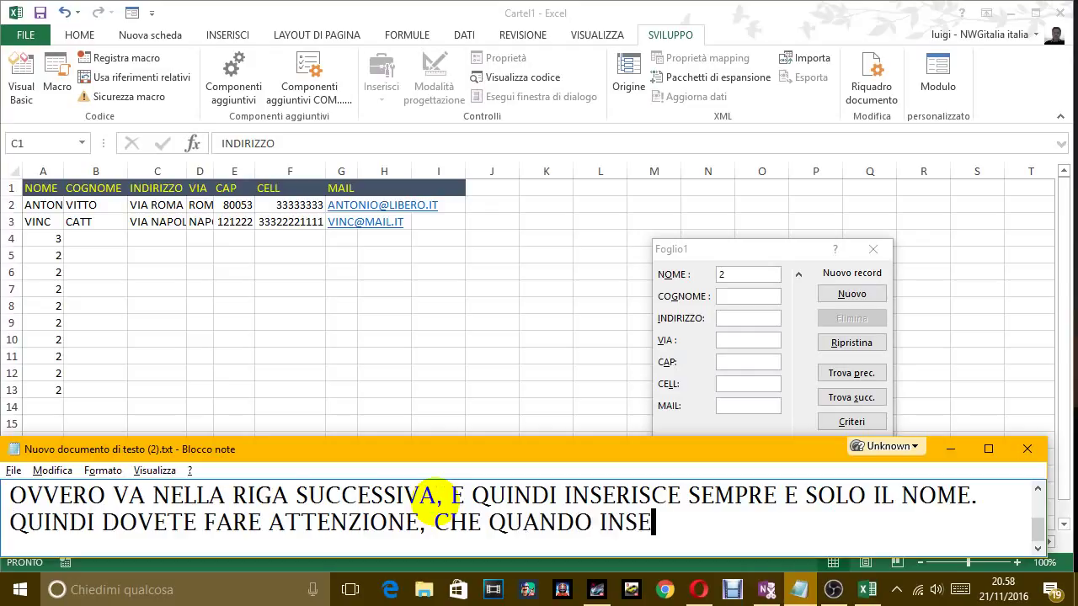
{"action": "type", "text": "RITE DOVE"}
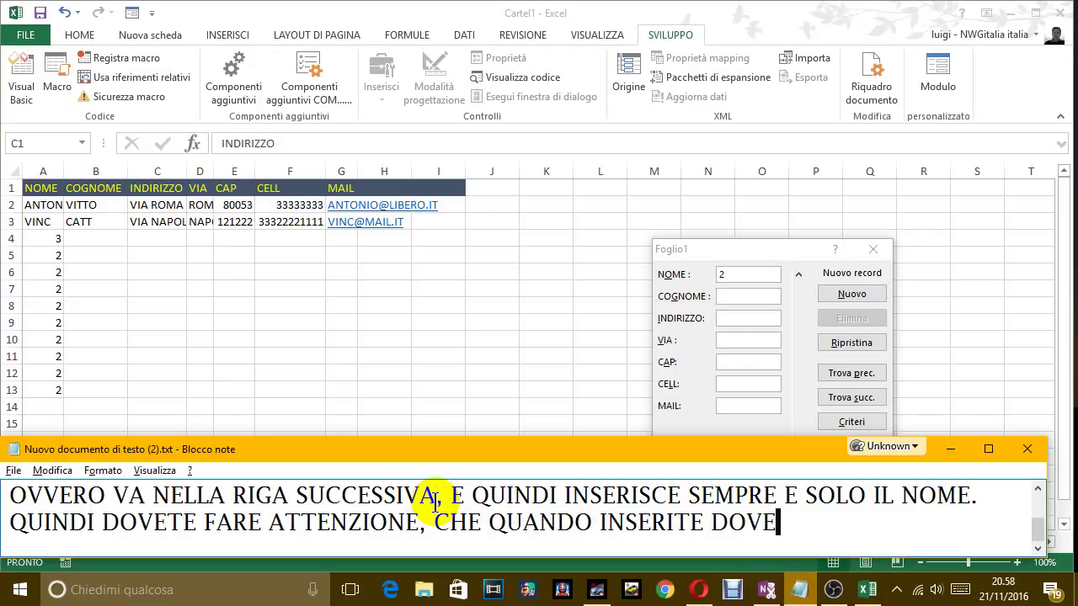
{"action": "type", "text": "TE PREMERE"}
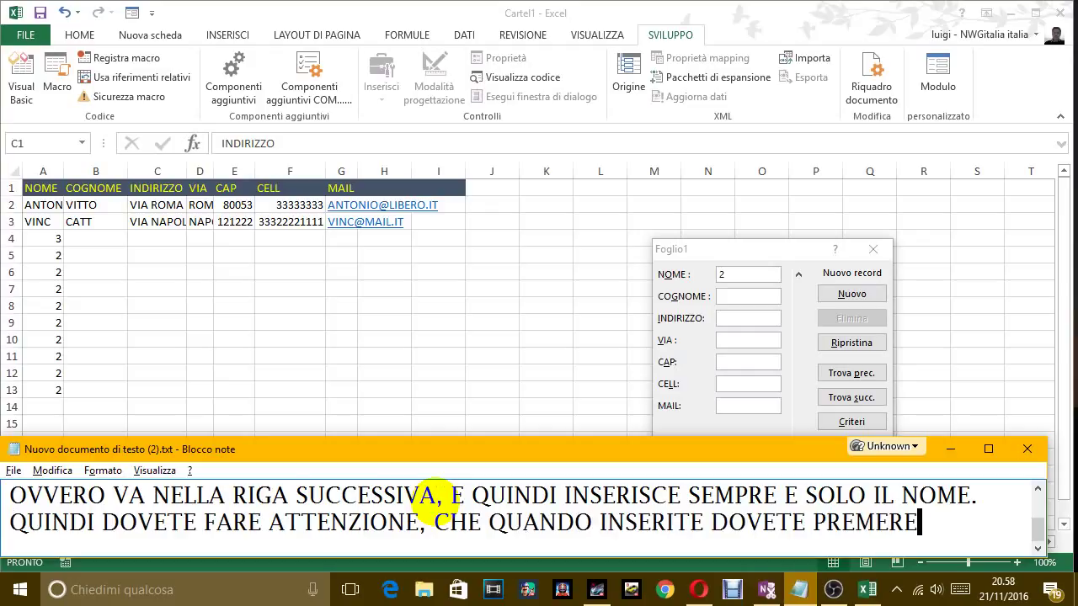
{"action": "type", "text": " SEMPRE IL TA"}
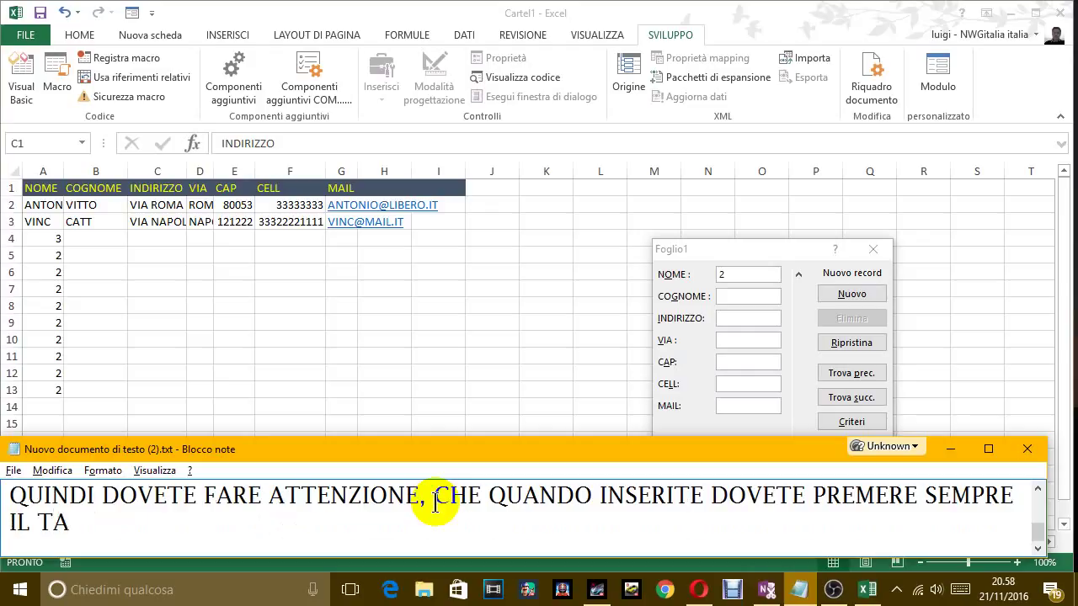
{"action": "type", "text": "STA"}
{"action": "key", "text": "BackSpace"}
{"action": "type", "text": "O"}
{"action": "type", "text": " TAB"}
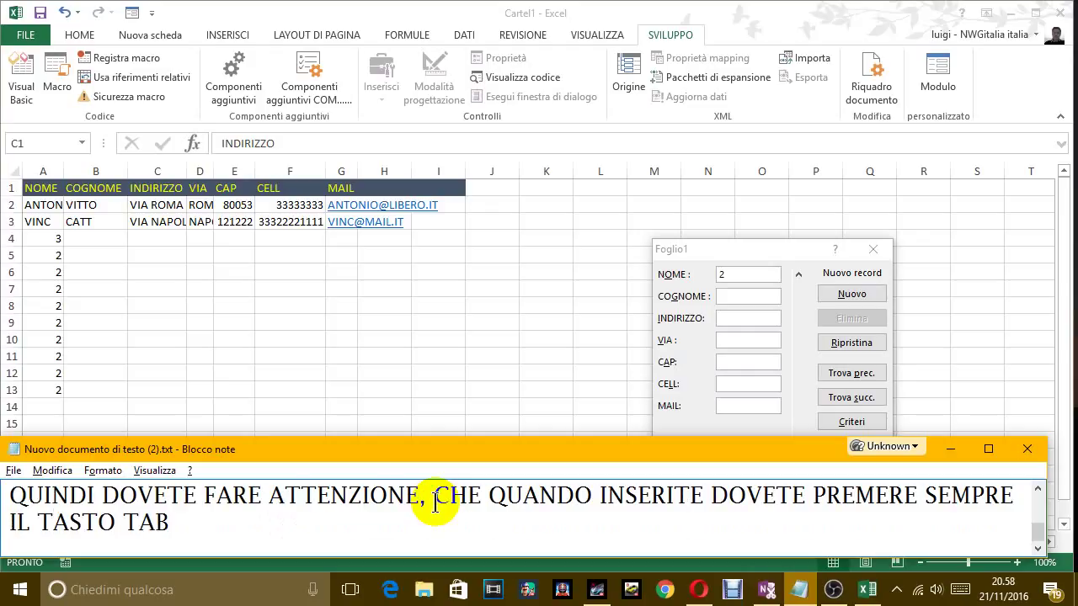
{"action": "type", "text": " OV"}
{"action": "type", "text": "VERO QUELL"}
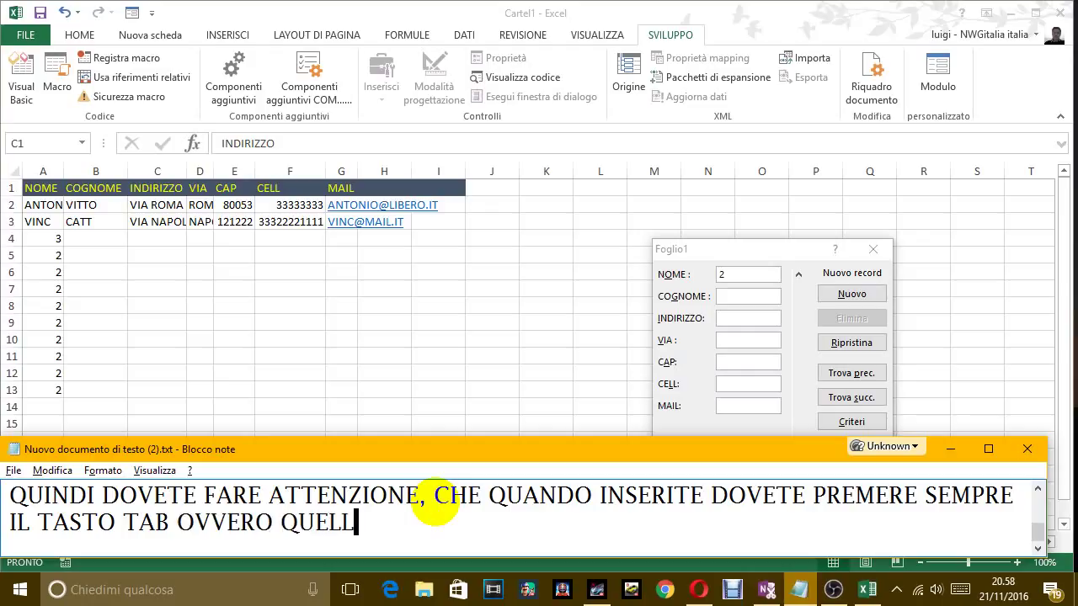
{"action": "type", "text": "O CON LE DUE F"}
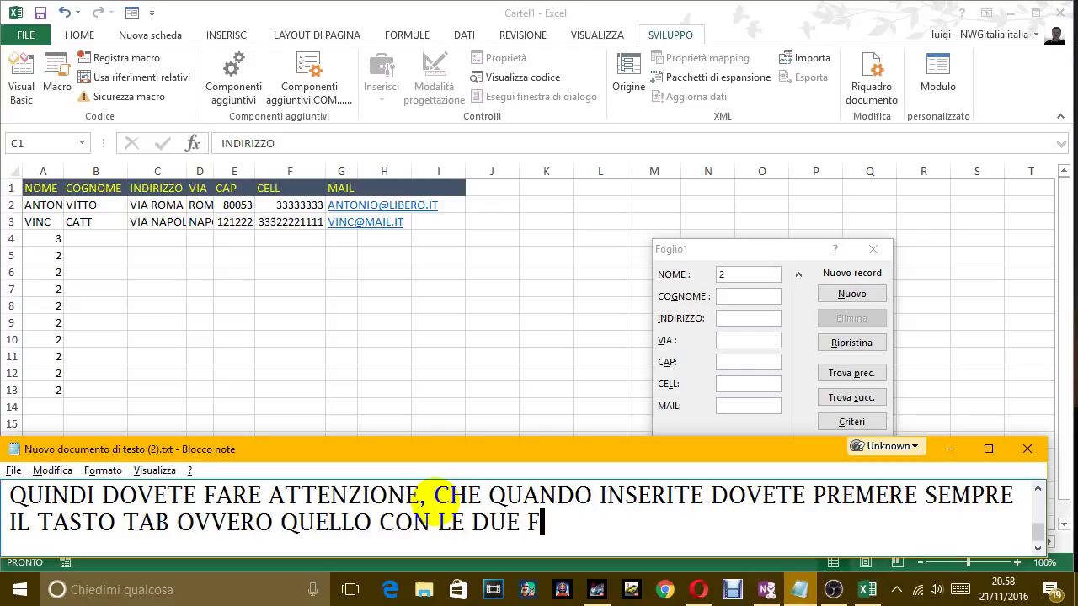
{"action": "type", "text": "RECCE "}
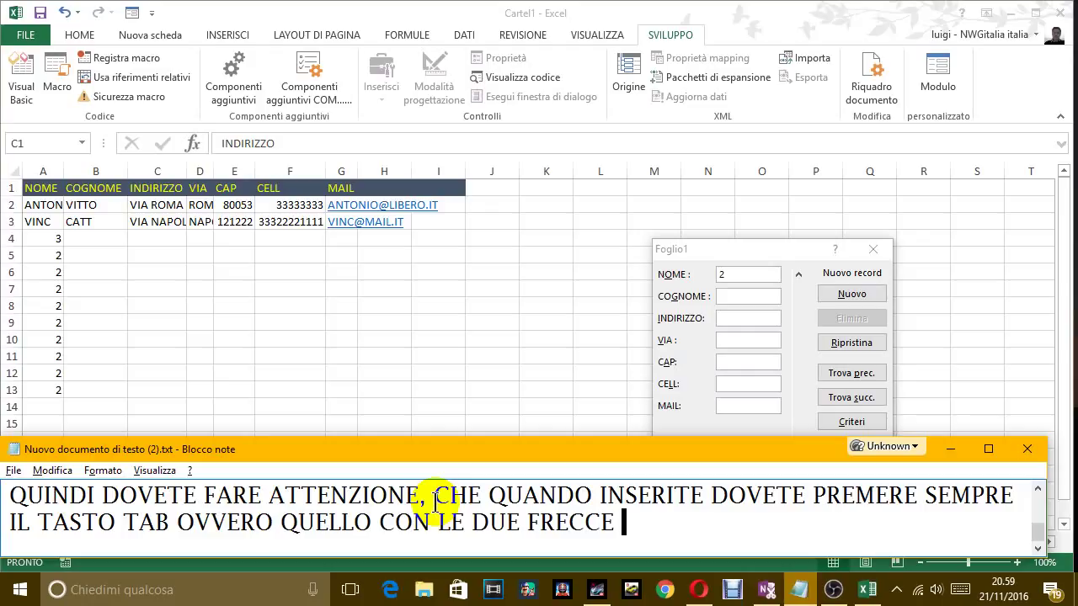
{"action": "type", "text": "CHE SI TORV"}
{"action": "key", "text": "BackSpace"}
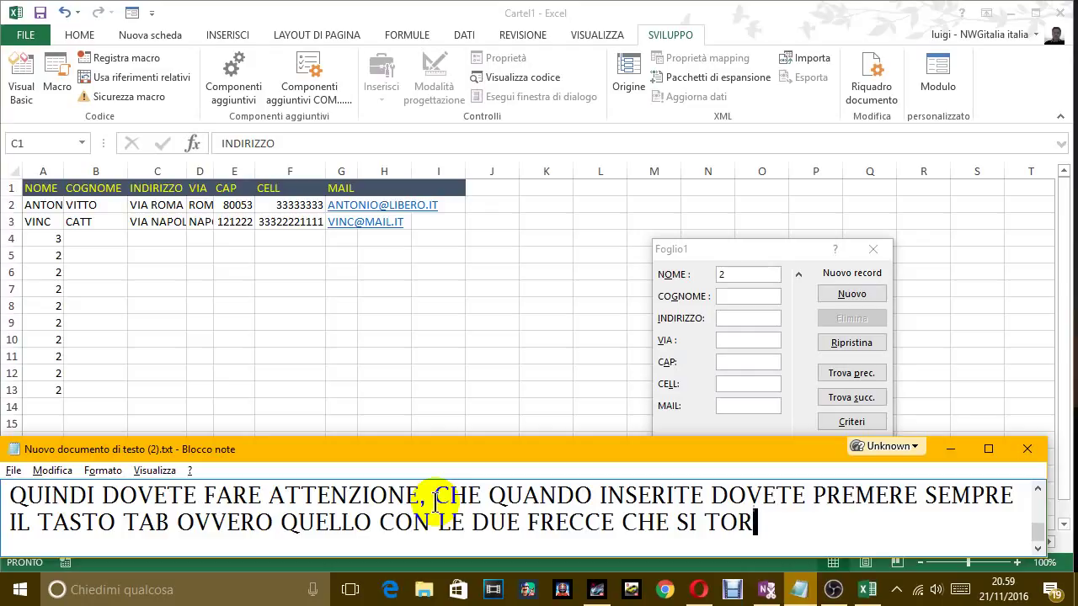
{"action": "key", "text": "BackSpace"}
{"action": "key", "text": "BackSpace"}
{"action": "type", "text": "ROVA A SIN"}
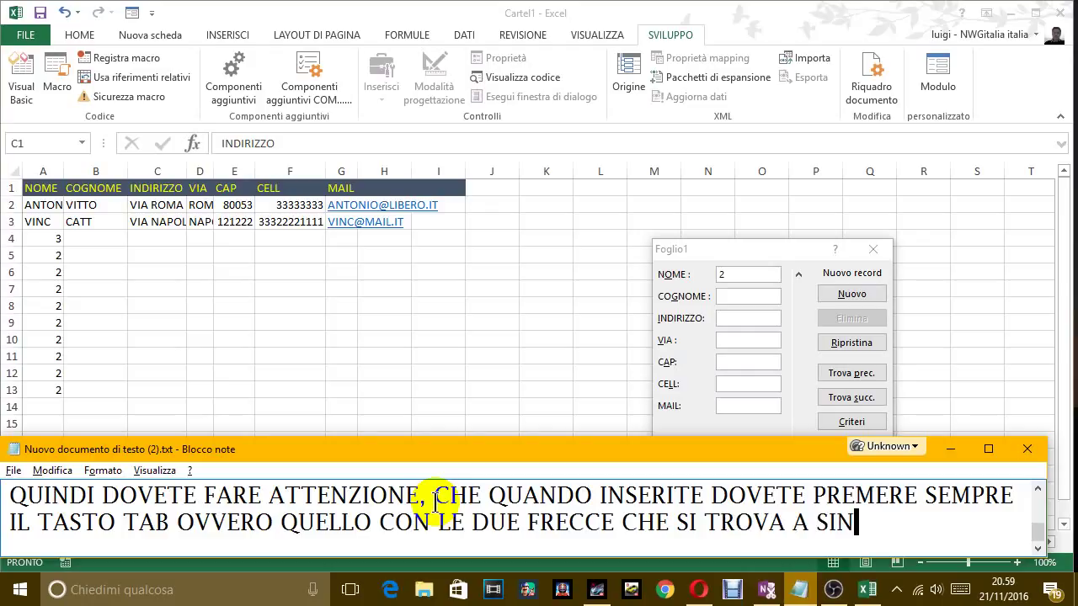
{"action": "type", "text": "ISTRA DELLA T"}
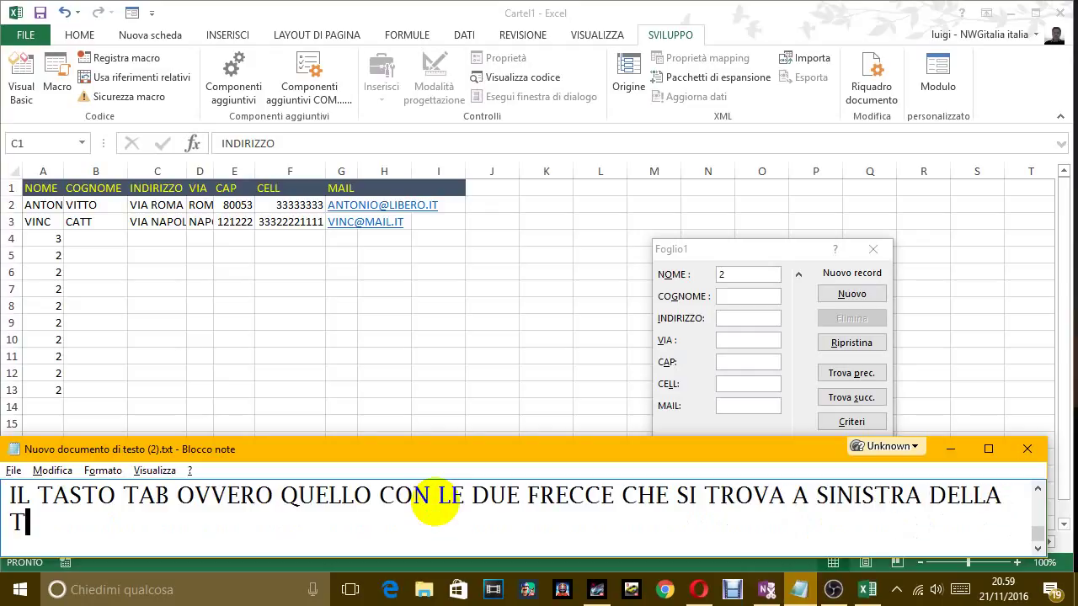
{"action": "type", "text": "ASTIERA"}
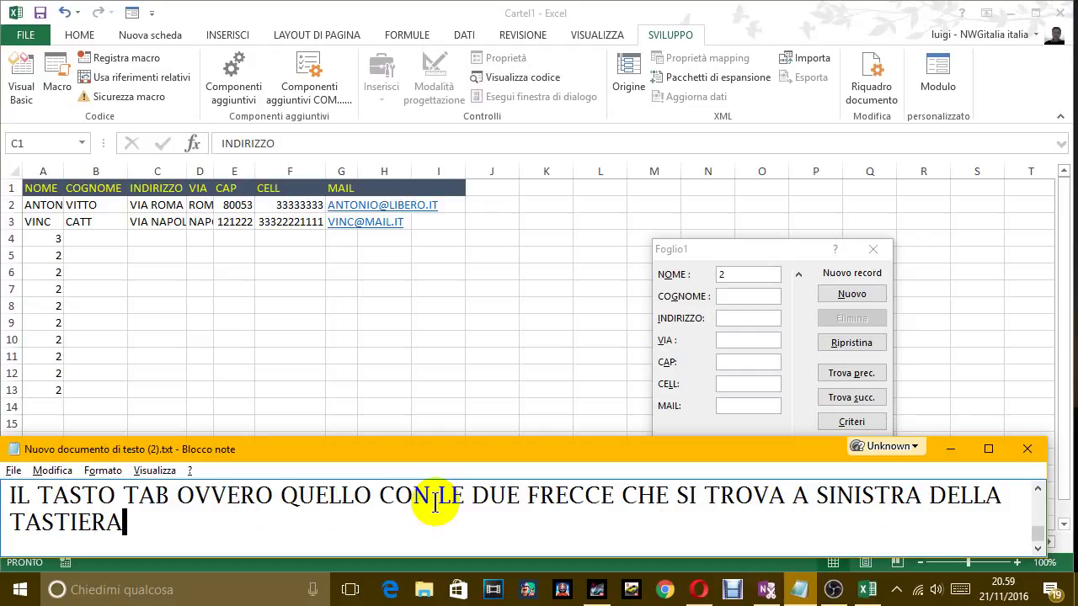
{"action": "type", "text": "."}
{"action": "type", "text": "QUINDI F"}
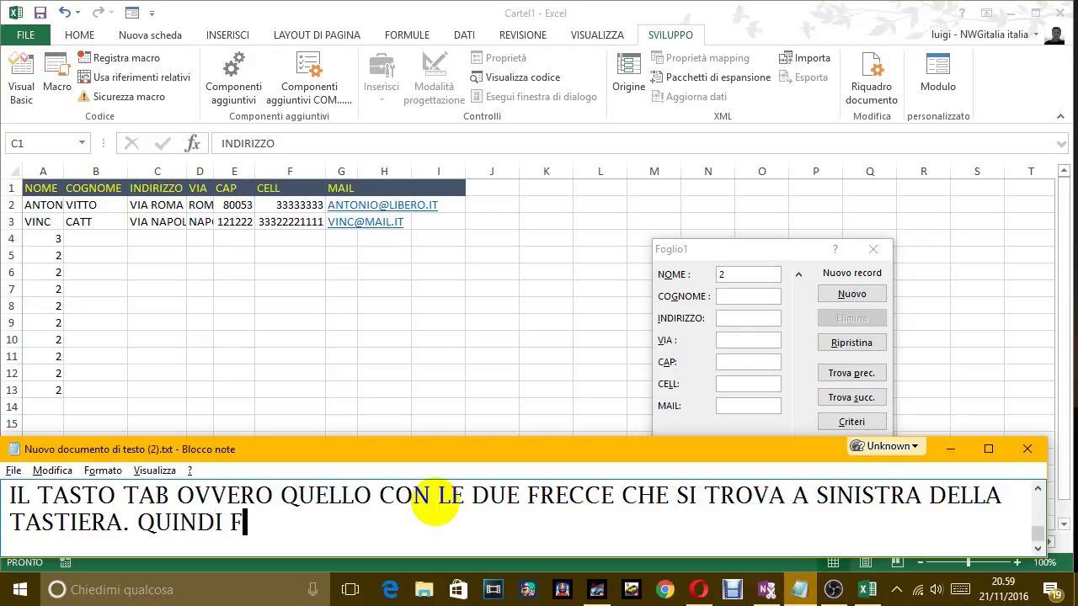
{"action": "type", "text": "GUARD"}
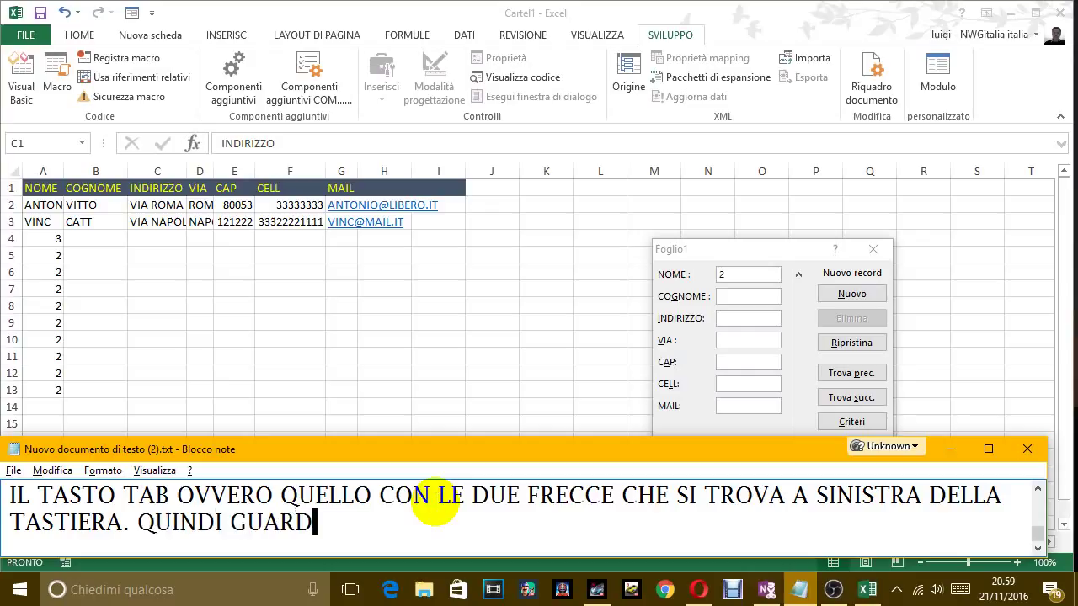
{"action": "type", "text": "A"}
{"action": "key", "text": "Return"}
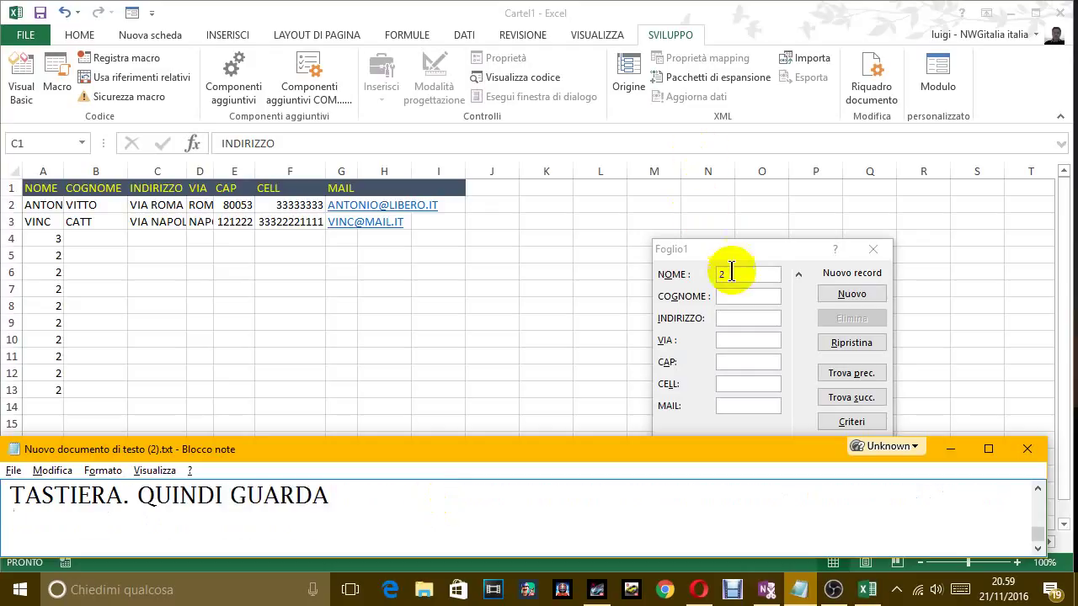
Step: Add three ANTONIO contact records in rows 14–16 via the data form, the last with a surname
{"action": "left_click", "coordinate": [720, 276]}
{"action": "type", "text": "ANTONIO"}
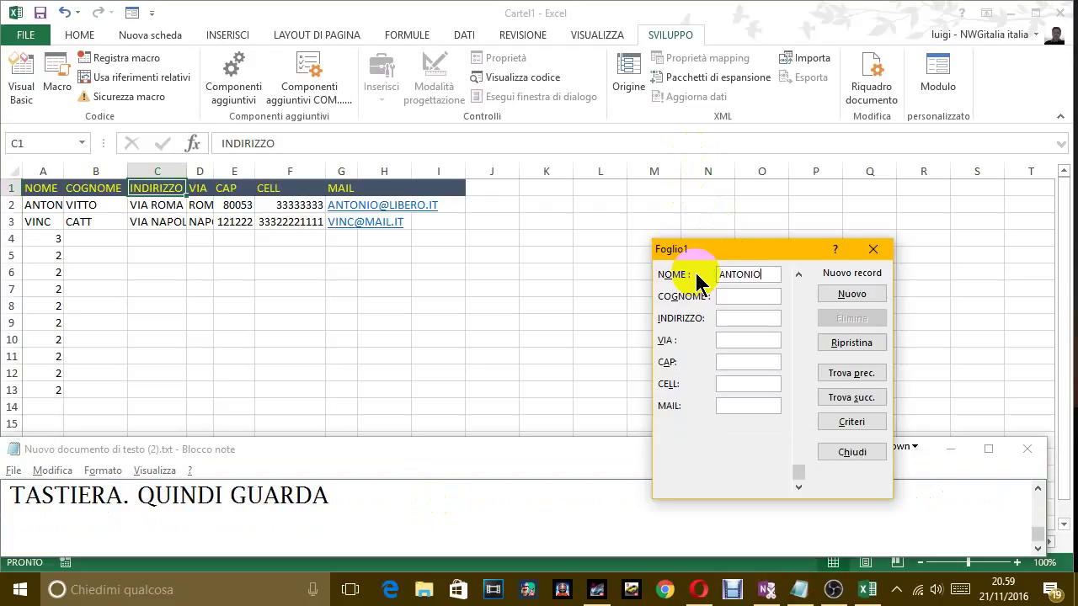
{"action": "key", "text": "Return"}
{"action": "type", "text": "ANT"}
{"action": "key", "text": "Return"}
{"action": "type", "text": "AN"}
{"action": "type", "text": "CARECA"}
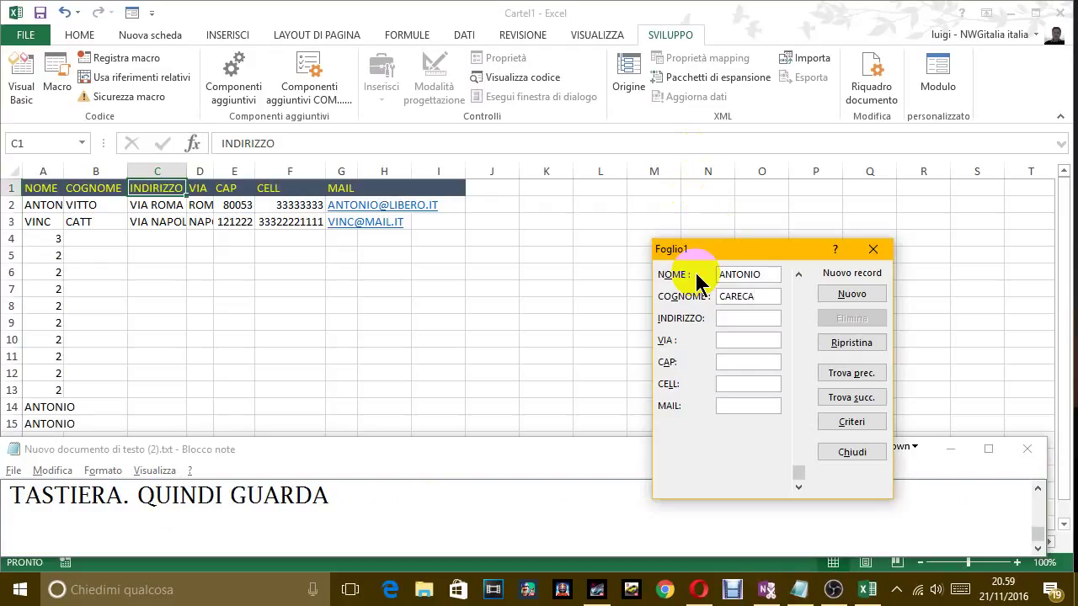
{"action": "key", "text": "Return"}
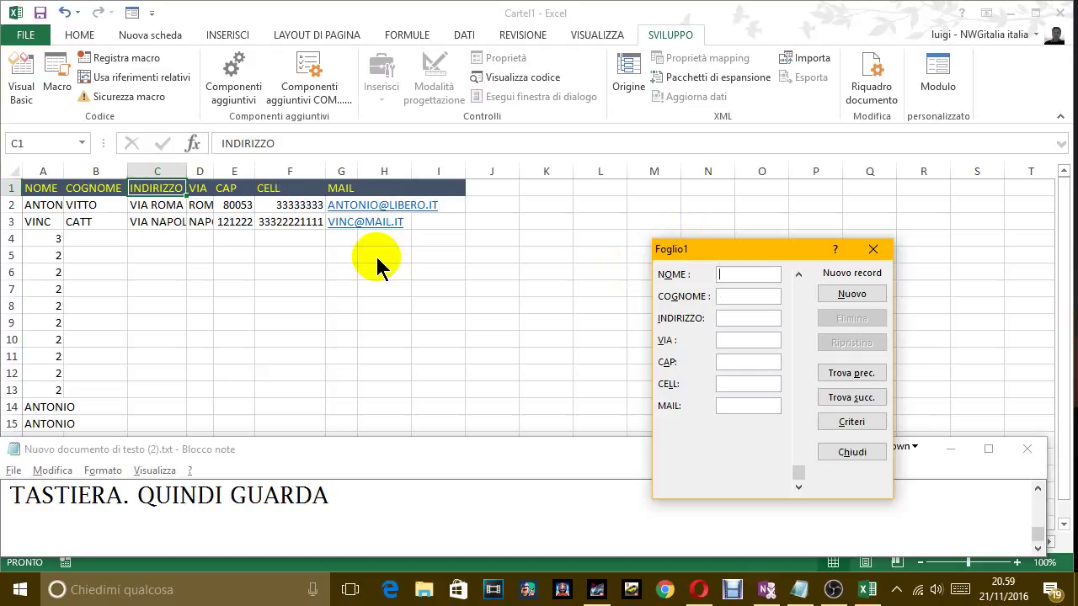
{"action": "left_click", "coordinate": [1062, 222]}
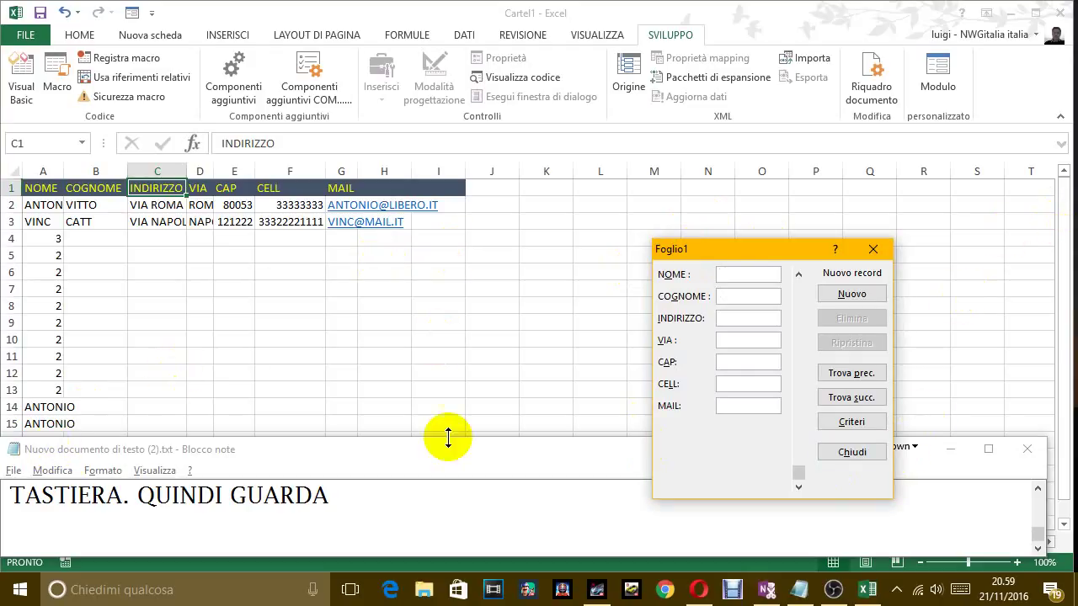
Step: Close the entry form and notes window, then verify the name and surname in A16 and B16
{"action": "left_click", "coordinate": [872, 250]}
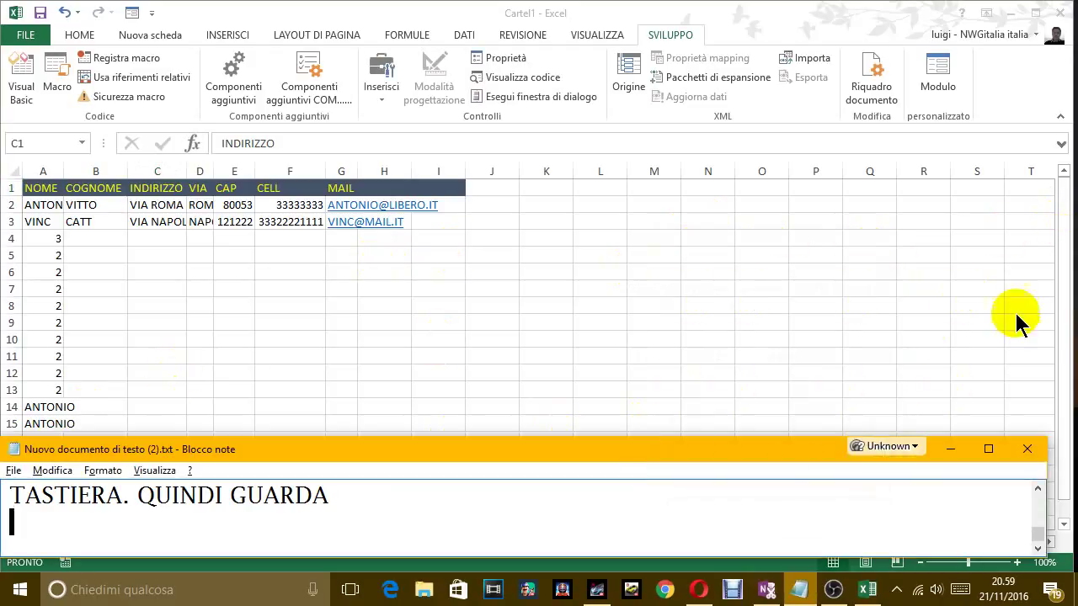
{"action": "left_click", "coordinate": [951, 451]}
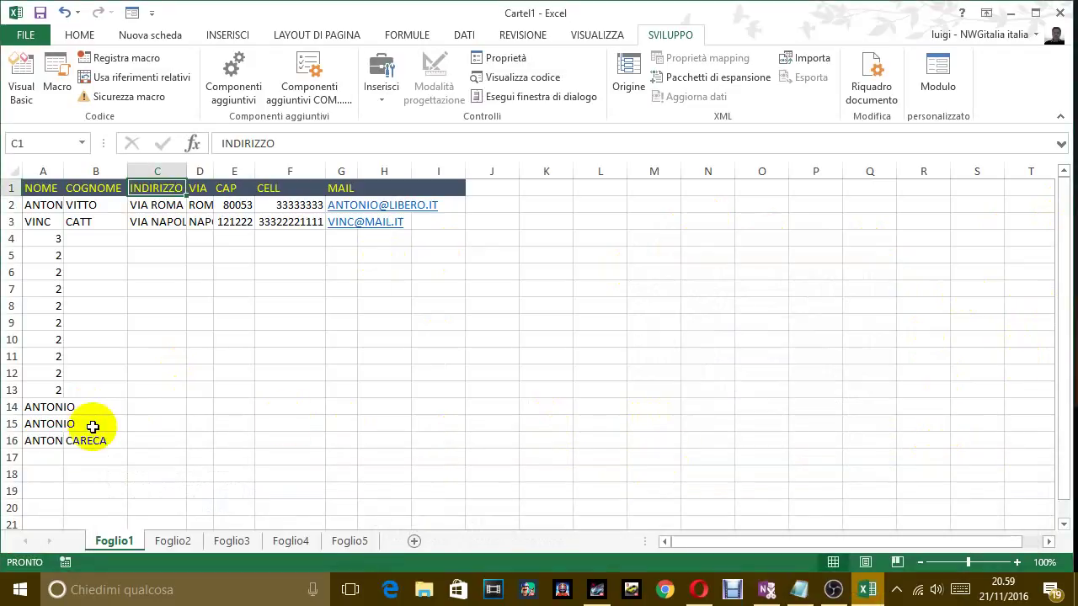
{"action": "left_click", "coordinate": [34, 443]}
{"action": "left_click", "coordinate": [89, 439]}
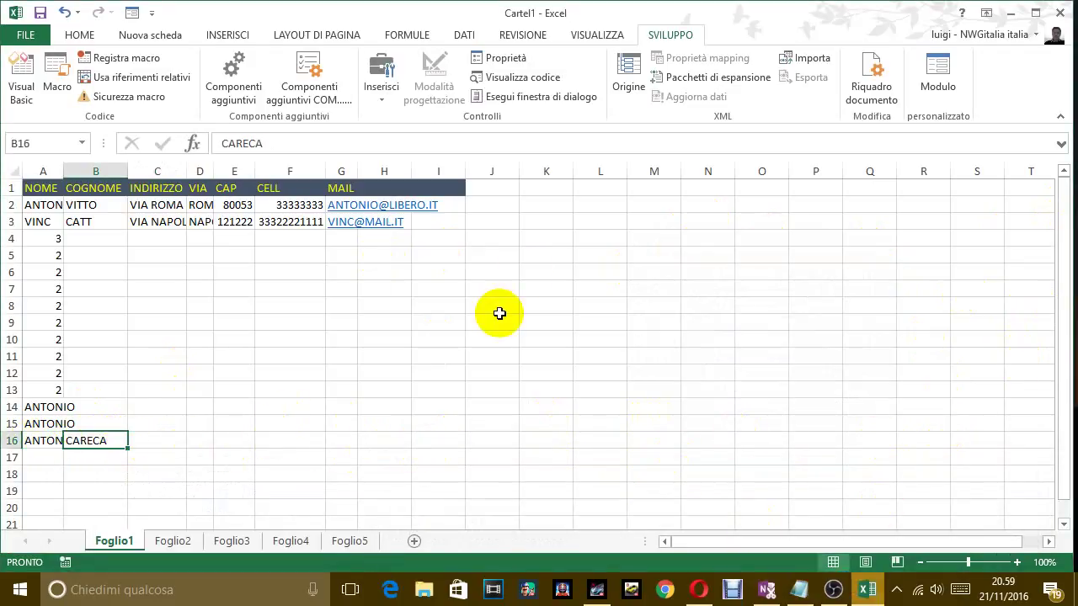
{"action": "left_click", "coordinate": [867, 587]}
{"action": "left_click", "coordinate": [852, 529]}
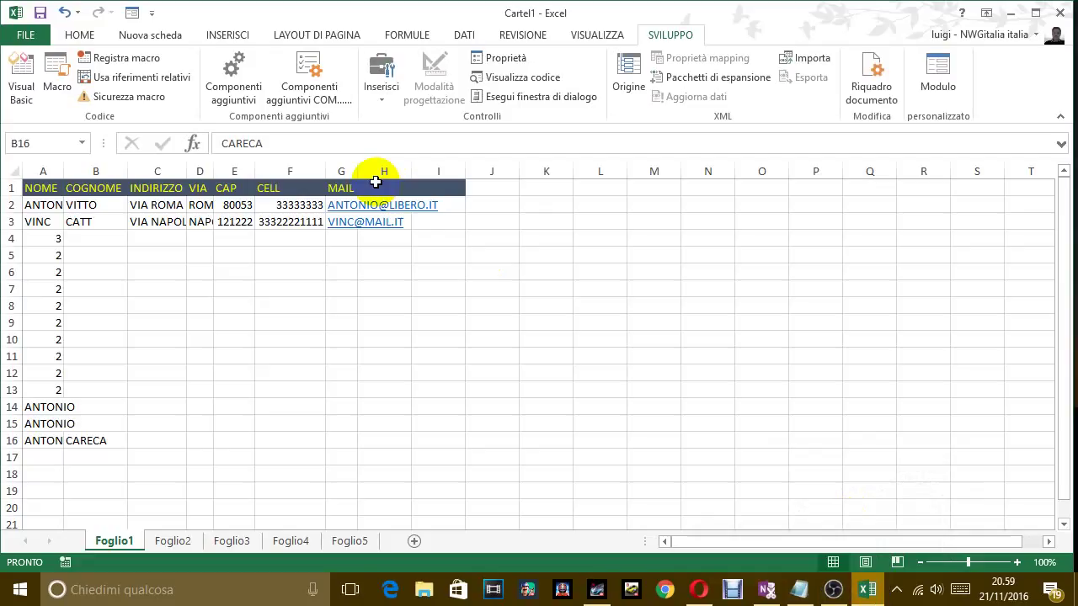
{"action": "left_click", "coordinate": [940, 74]}
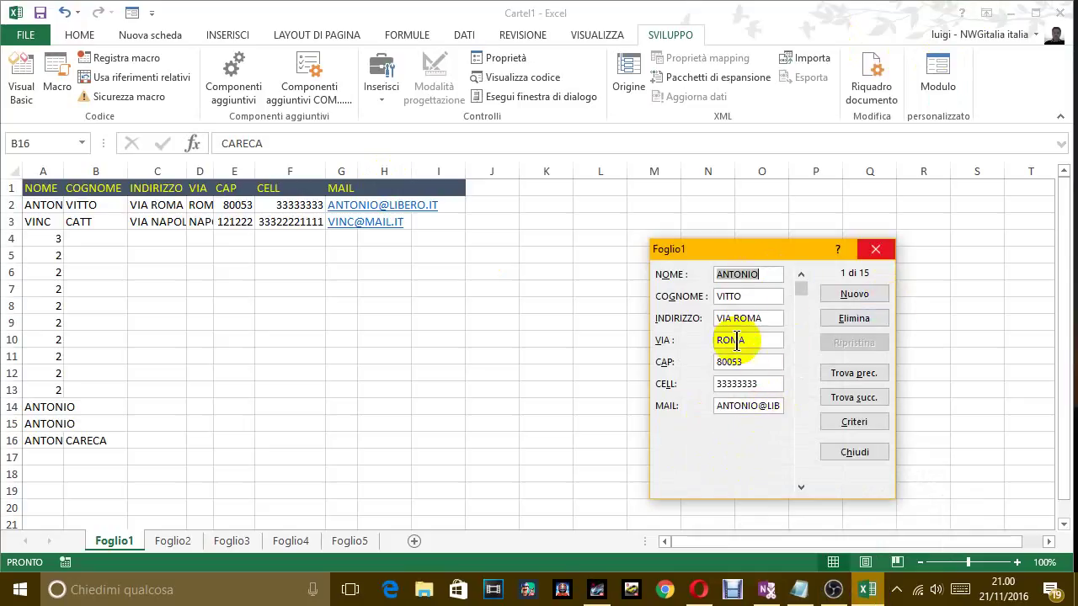
{"action": "left_click", "coordinate": [844, 452]}
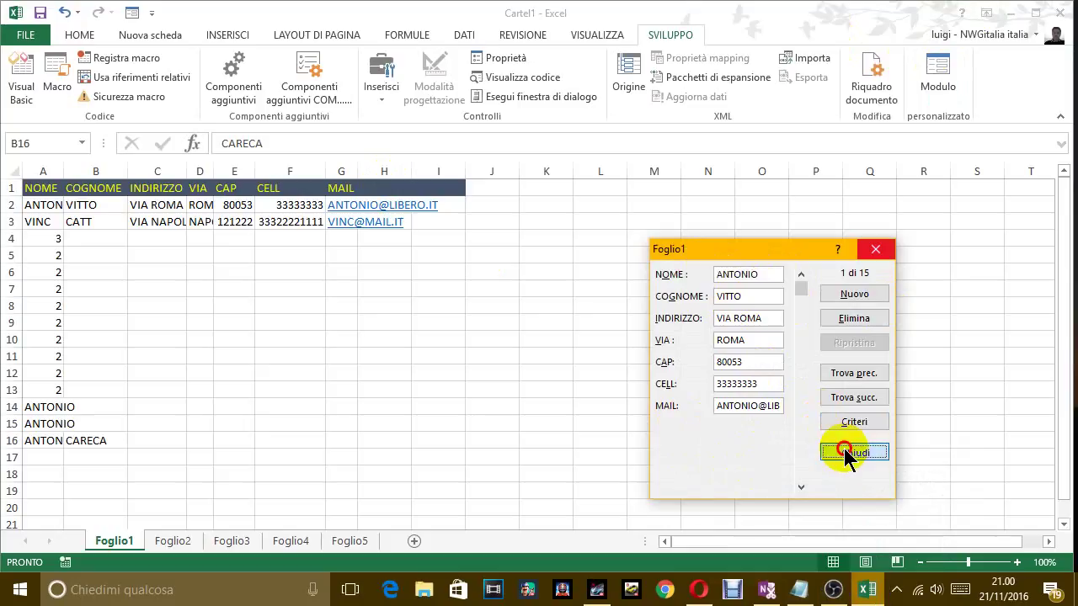
{"action": "left_click", "coordinate": [140, 441]}
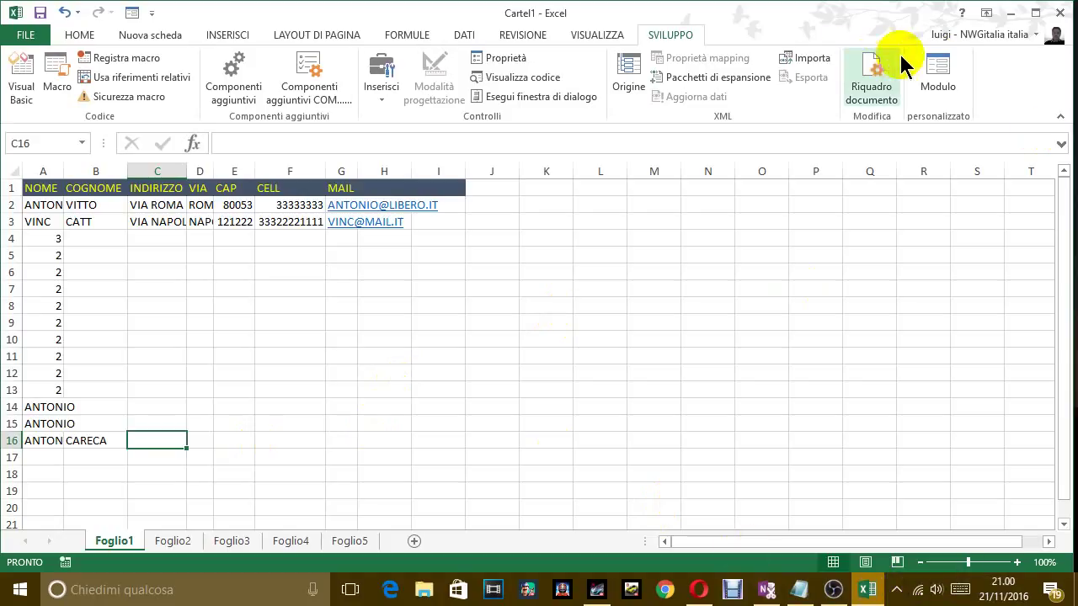
Step: Type 'COME VEDI è MOLTO SEMPLICE COSTRUIRE UN DATAENTRY USANDO UNA USERFORM, COME HO APPENA FATTO IO.' then return to Excel
{"action": "left_click", "coordinate": [798, 588]}
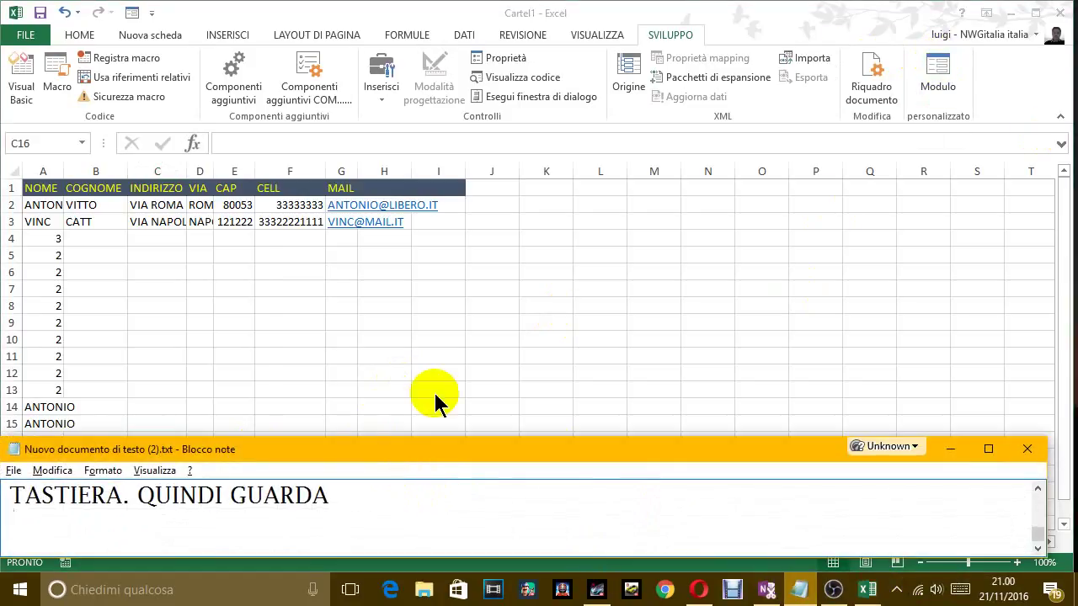
{"action": "type", "text": "A"}
{"action": "key", "text": "BackSpace"}
{"action": "type", "text": "COME VEDI è "}
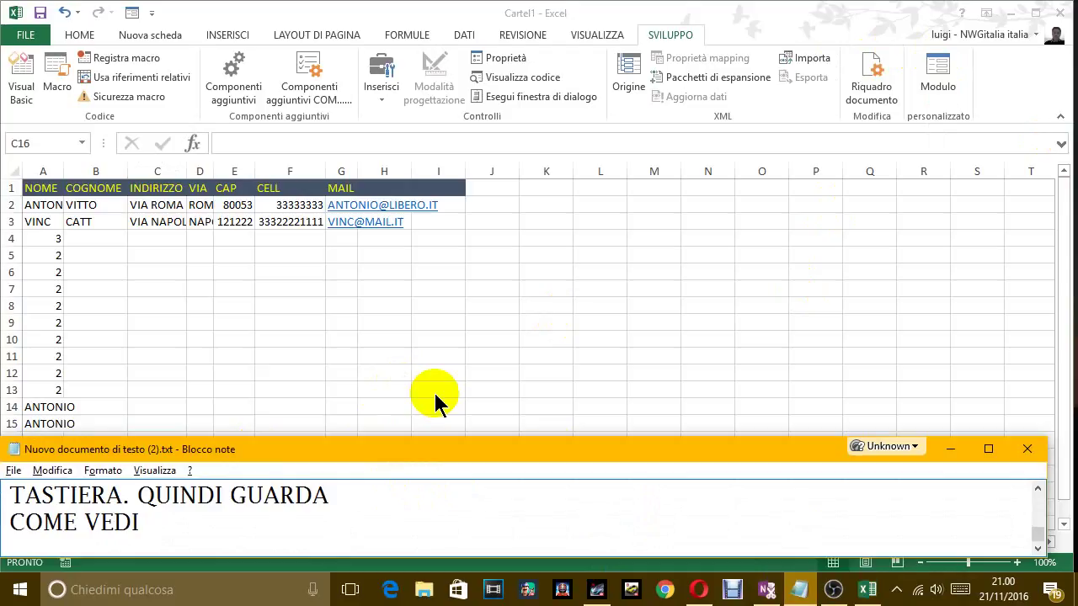
{"action": "type", "text": "MOLTO S"}
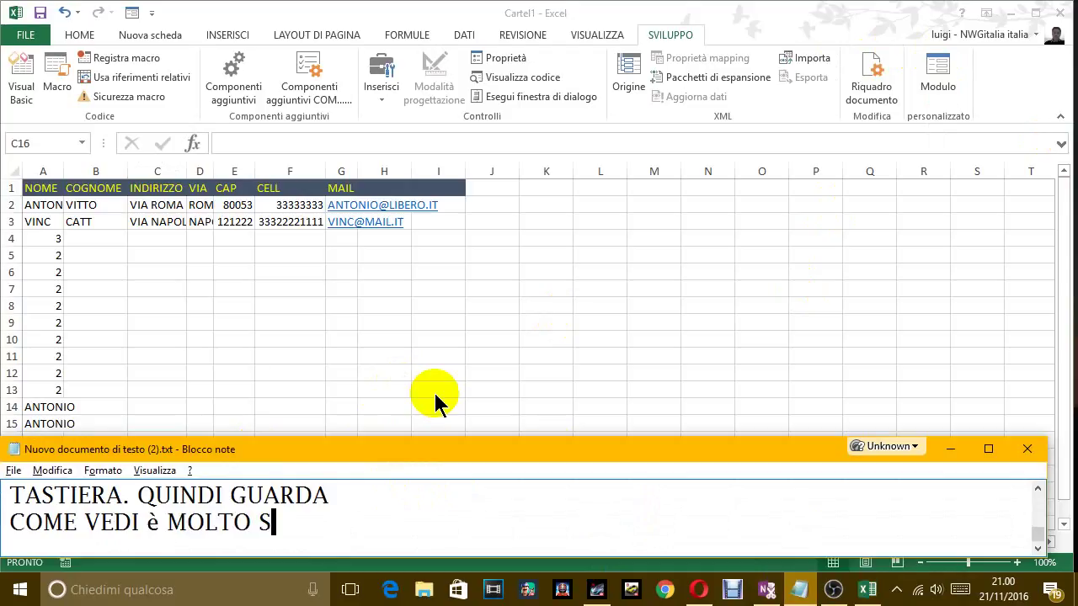
{"action": "type", "text": "EML"}
{"action": "key", "text": "BackSpace"}
{"action": "type", "text": "PL"}
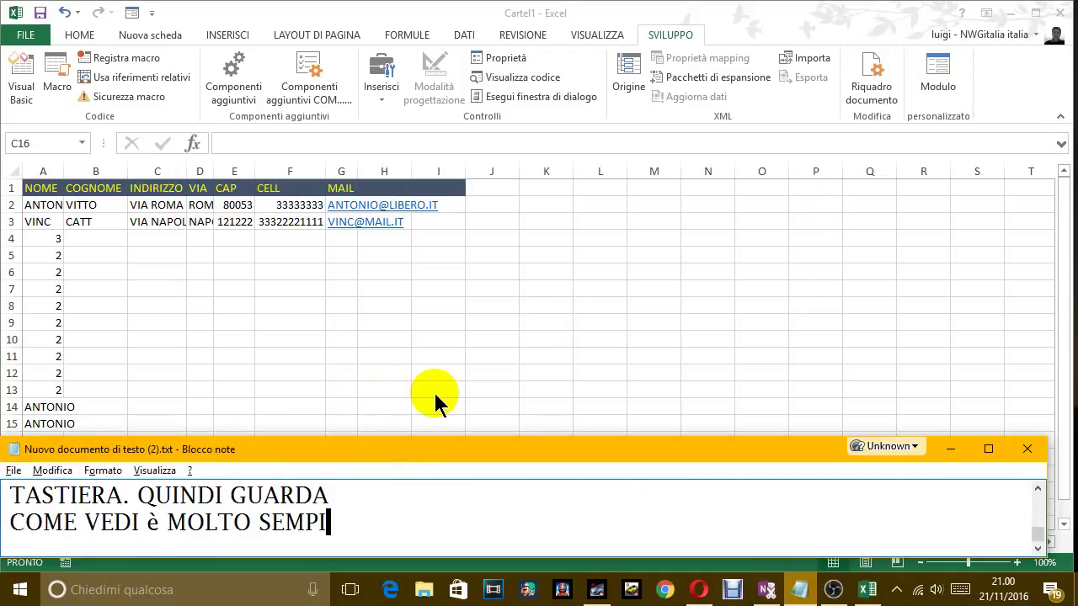
{"action": "type", "text": "ICE CO"}
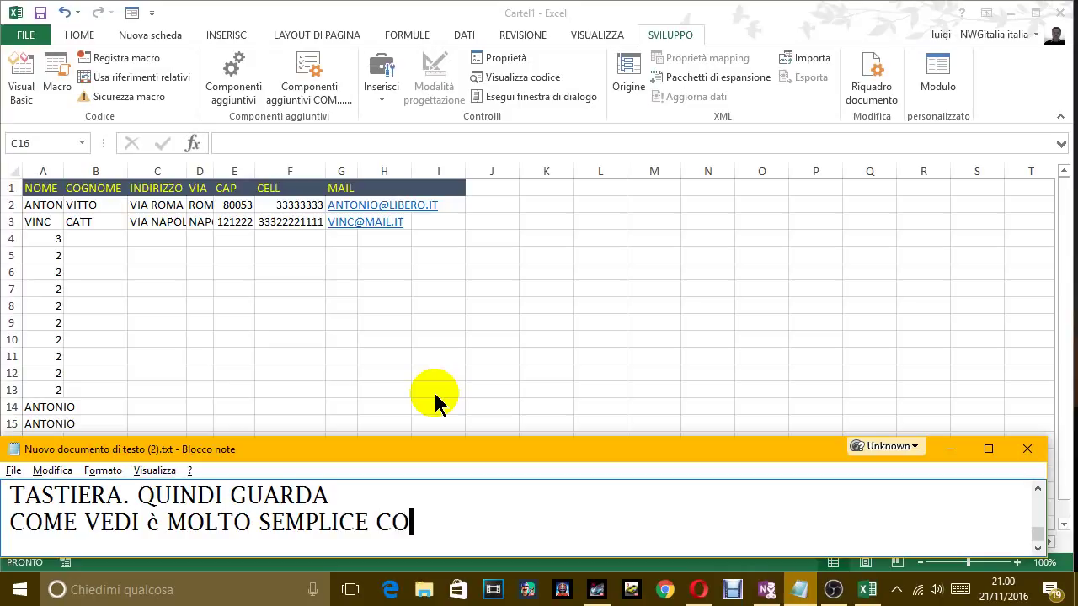
{"action": "type", "text": "STRUIRE "}
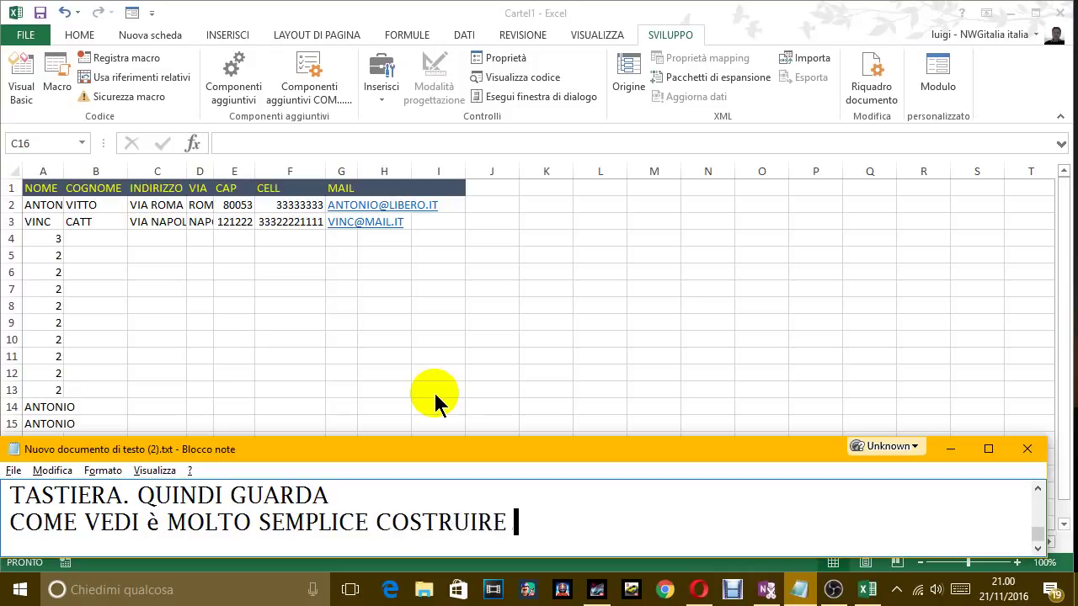
{"action": "type", "text": "UN DATE"}
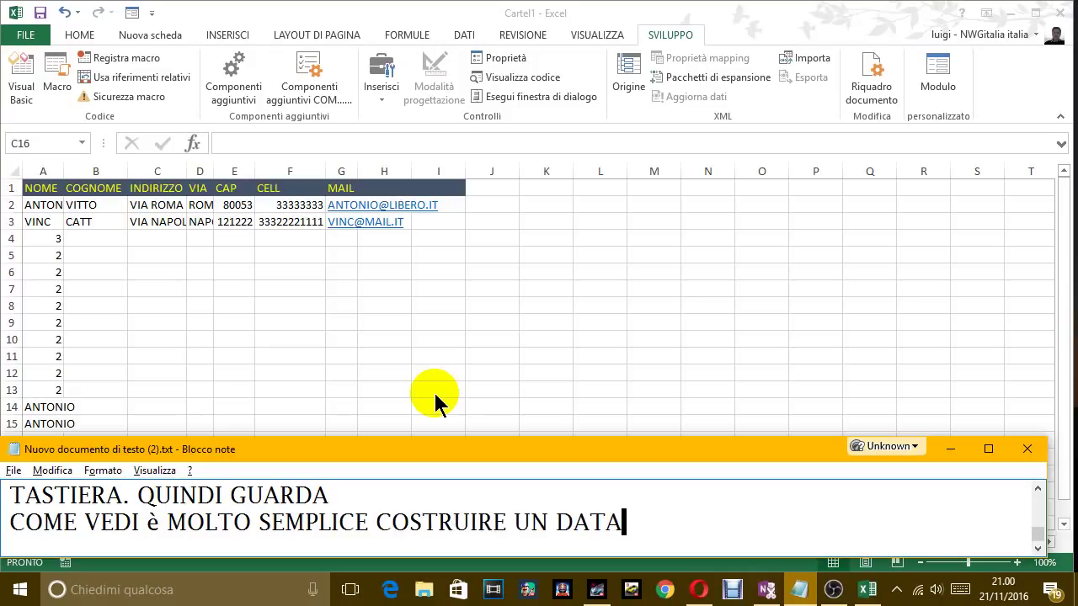
{"action": "type", "text": "ENTR"}
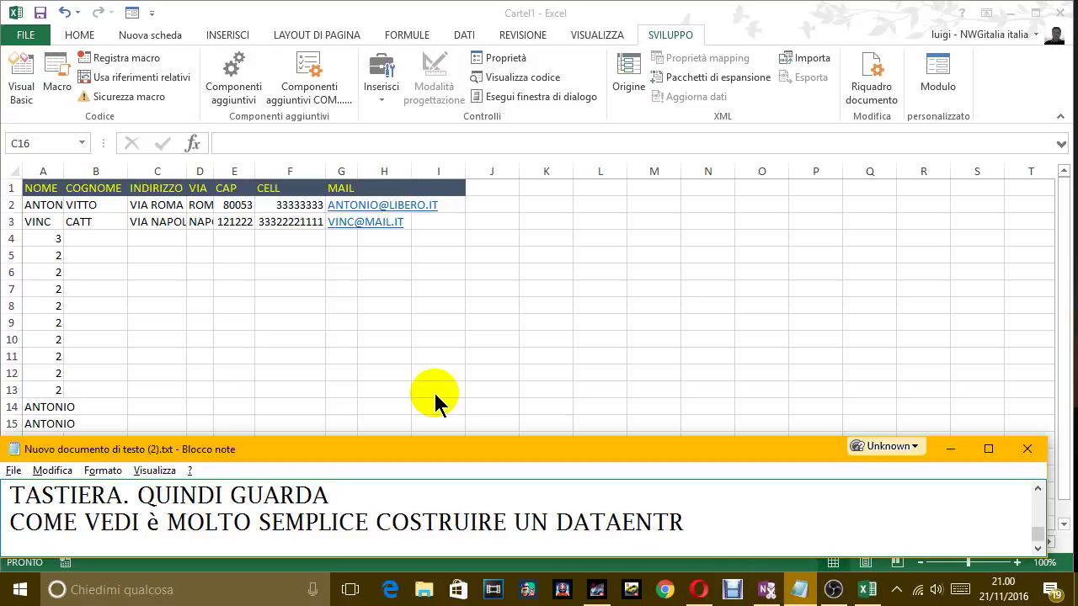
{"action": "key", "text": "BackSpace"}
{"action": "key", "text": "BackSpace"}
{"action": "key", "text": "BackSpace"}
{"action": "type", "text": "ENTRY"}
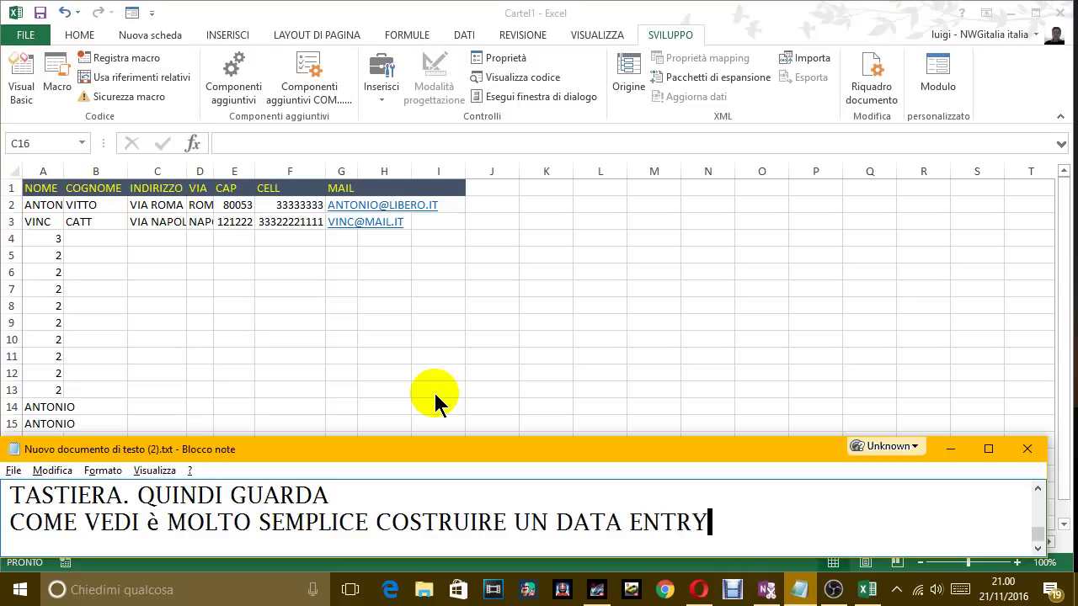
{"action": "type", "text": " USANDO"}
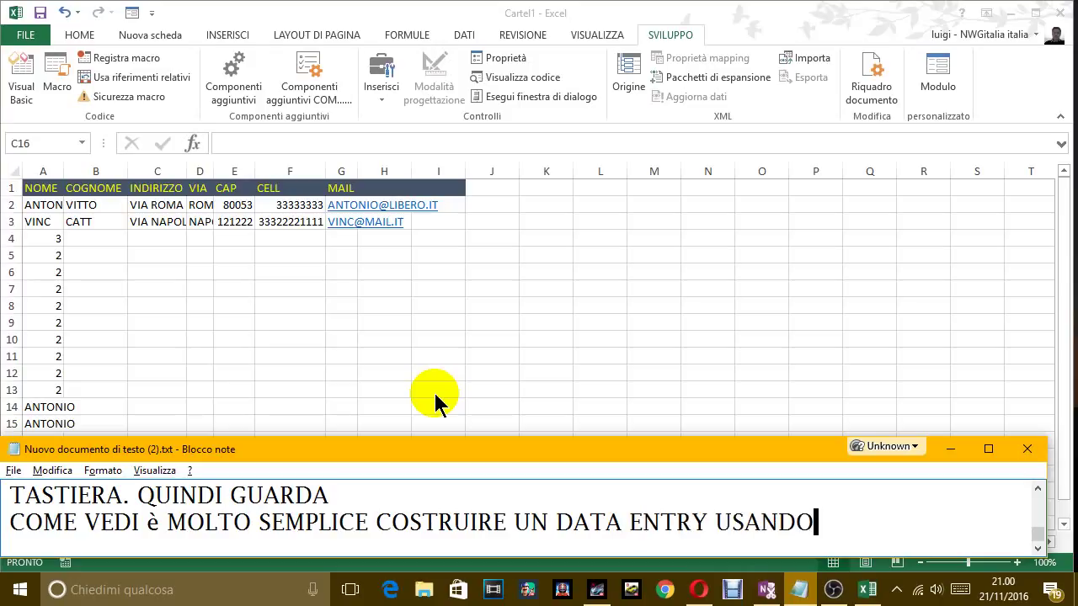
{"action": "type", "text": " UNA S"}
{"action": "key", "text": "BackSpace"}
{"action": "type", "text": "US"}
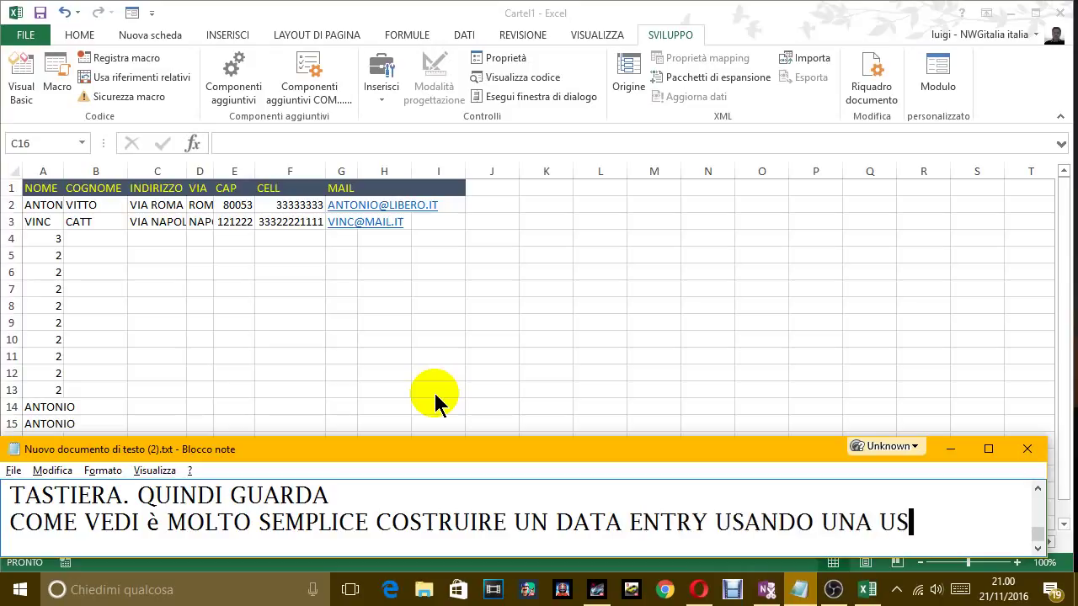
{"action": "type", "text": "ERFORM"}
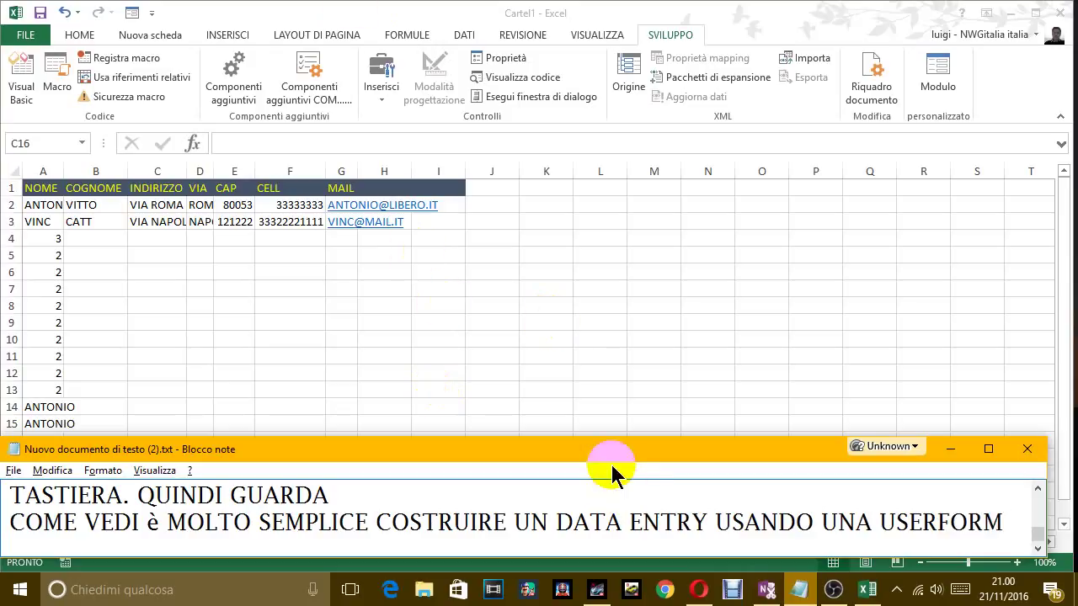
{"action": "key", "text": "Return"}
{"action": "type", "text": "COME HO "}
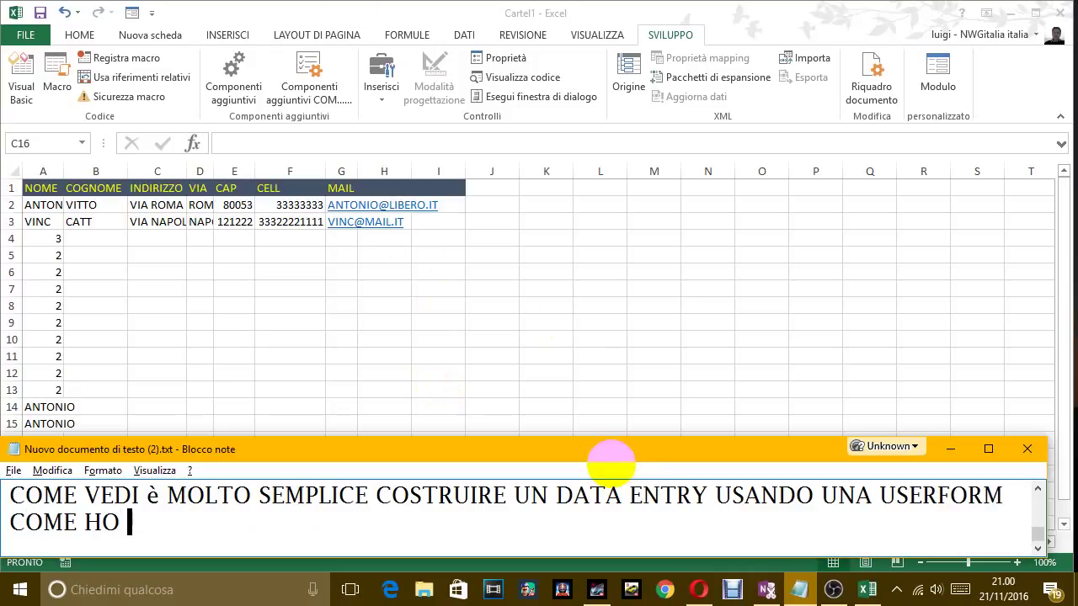
{"action": "type", "text": "APPENA FA"}
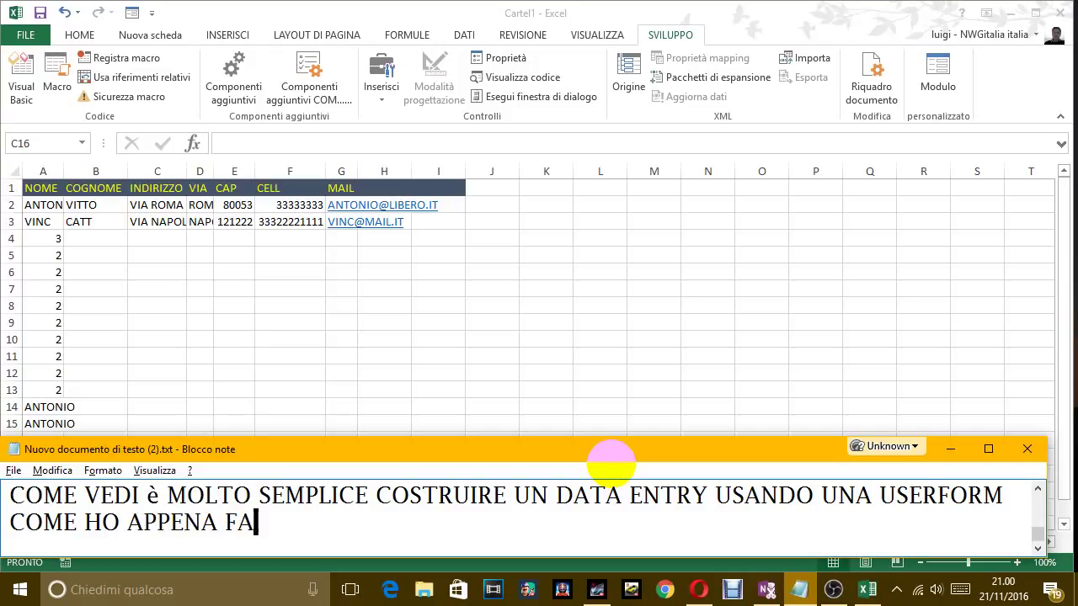
{"action": "type", "text": "TTO IO."}
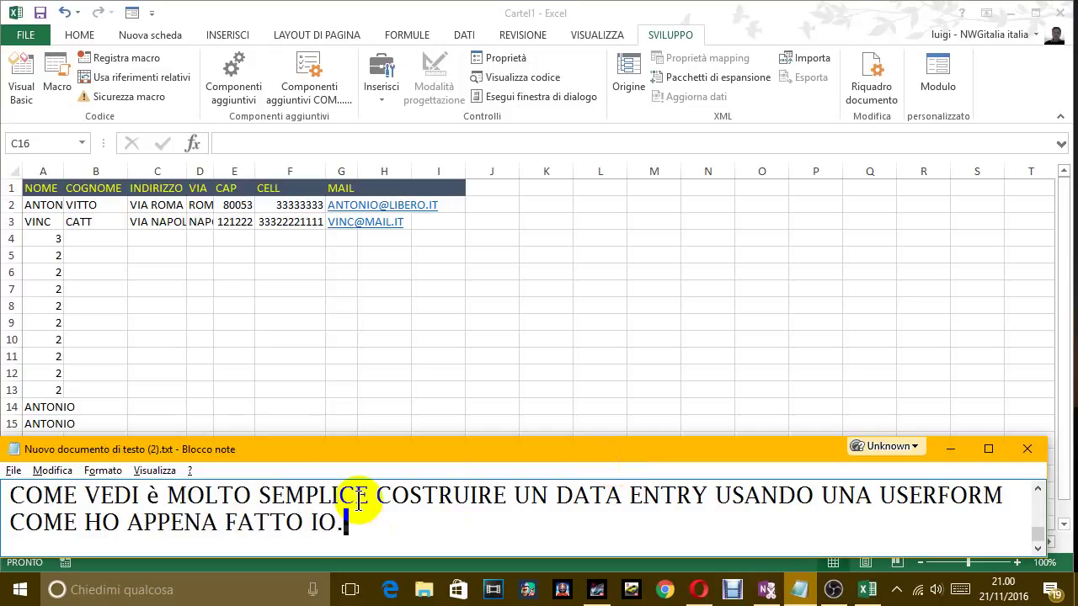
{"action": "key", "text": "alt+Tab"}
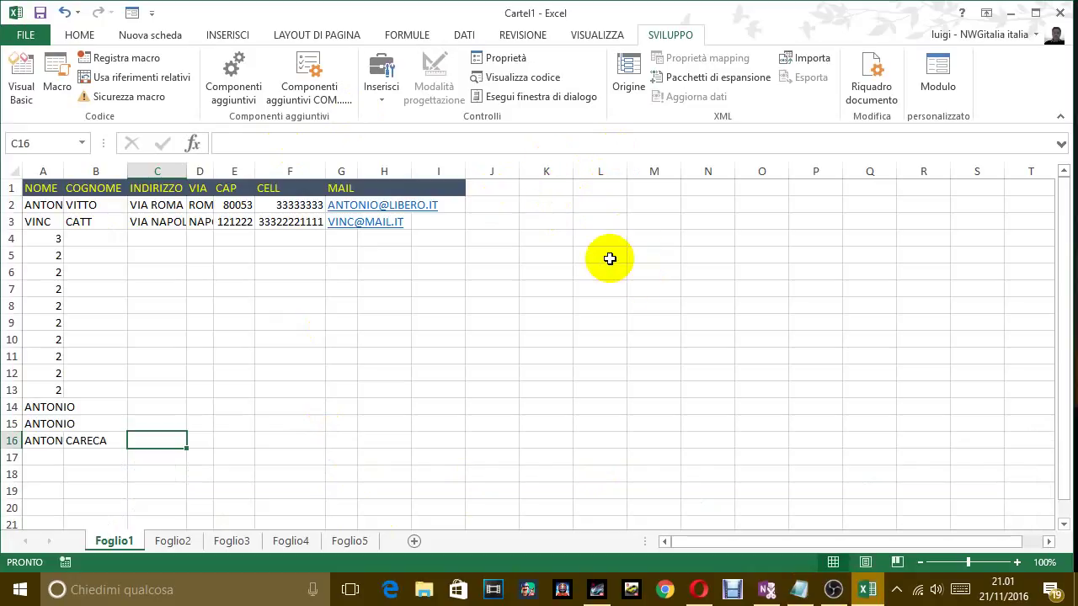
Step: Enter the headings ROSSO, GIALLO and NERO in cells L7:N7
{"action": "left_click", "coordinate": [597, 292]}
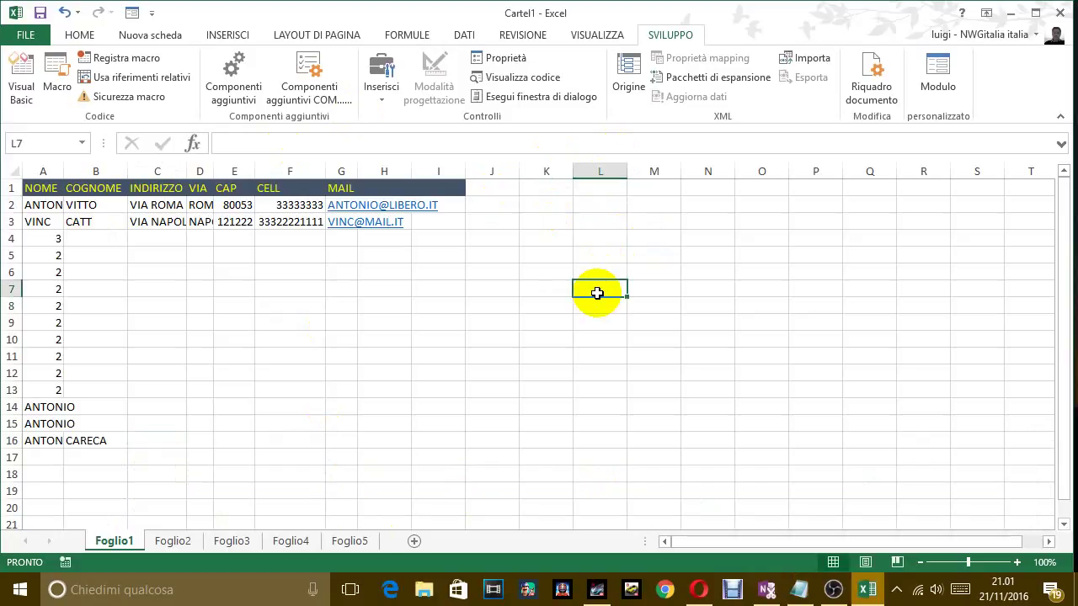
{"action": "type", "text": "ROSSO"}
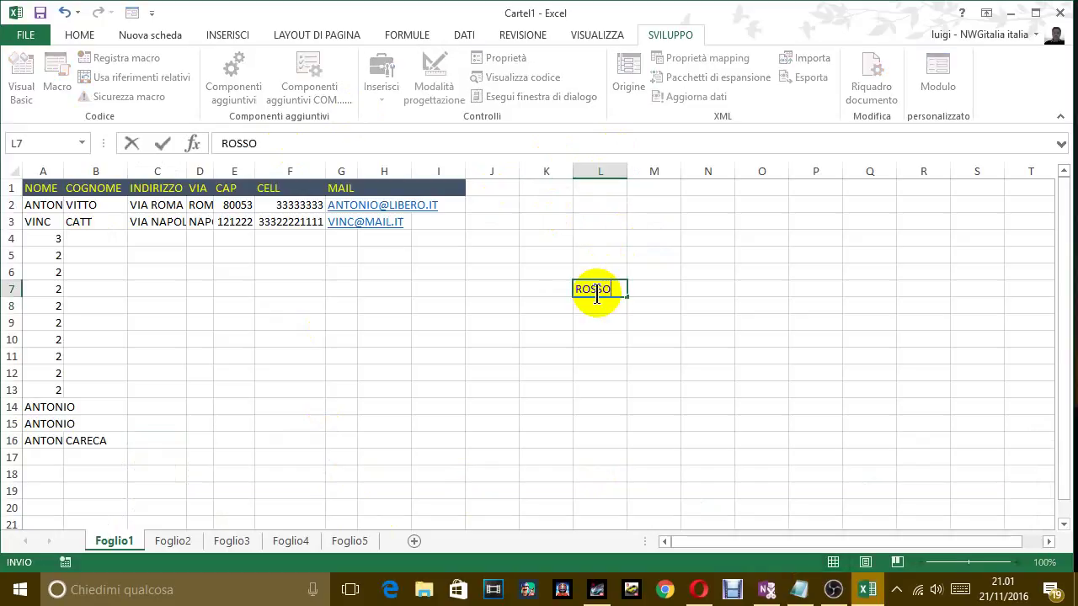
{"action": "key", "text": "Tab"}
{"action": "type", "text": "GIA"}
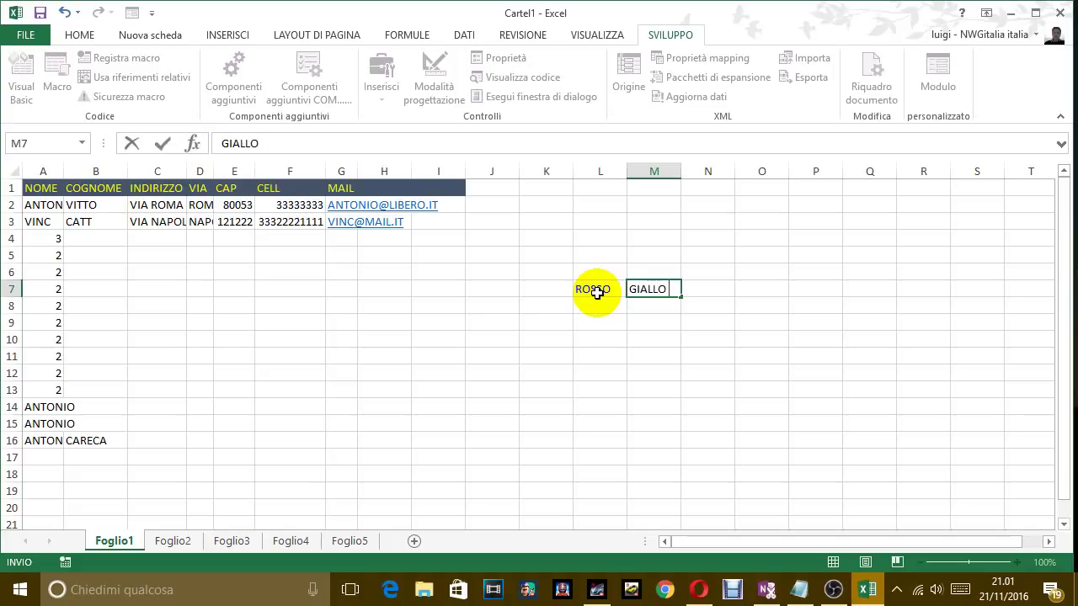
{"action": "key", "text": "Tab"}
{"action": "type", "text": "NER"}
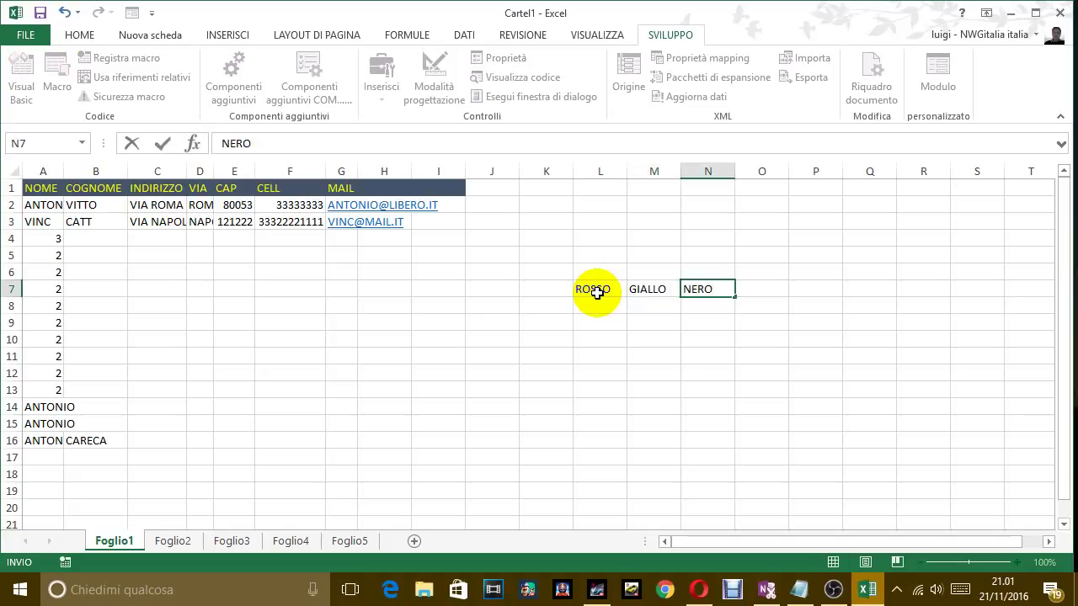
{"action": "key", "text": "Return"}
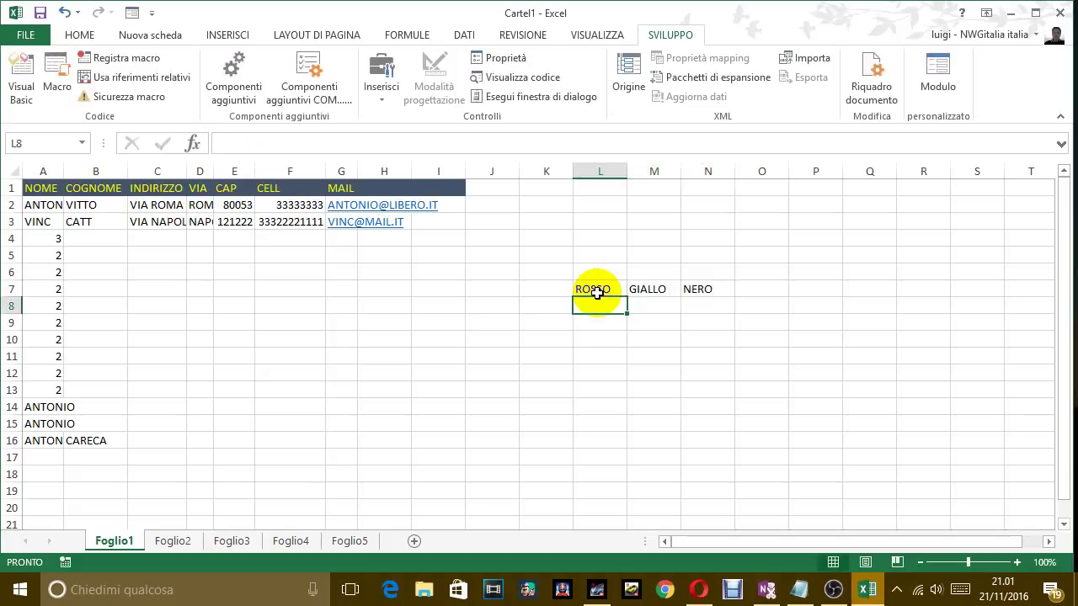
Step: Open a Modulo data form on the L7:N7 headings and add the first record in row 8
{"action": "left_click_drag", "start_coordinate": [596, 292], "coordinate": [693, 289]}
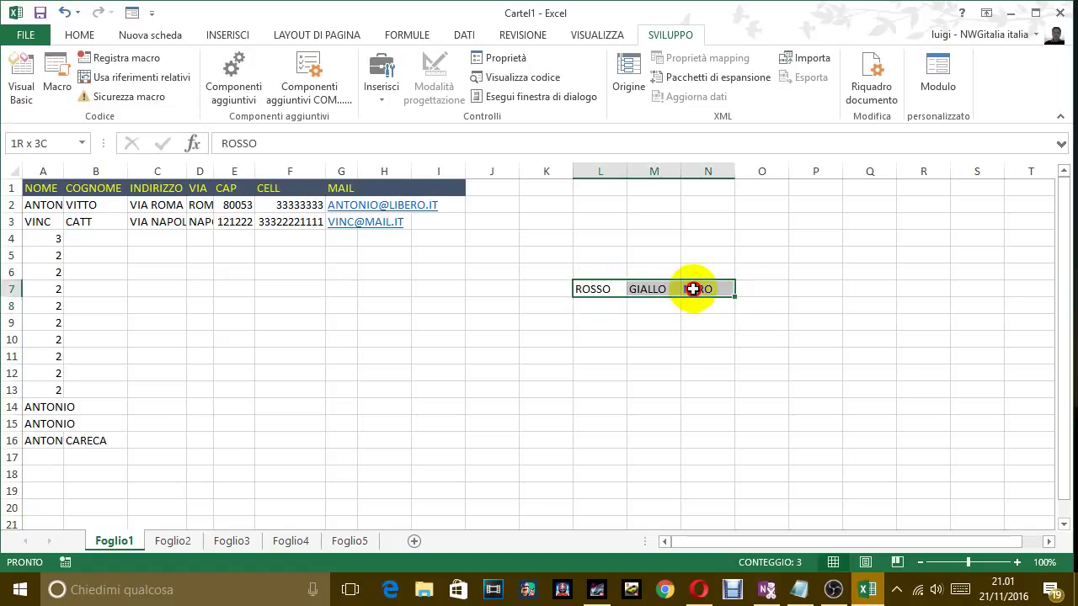
{"action": "left_click", "coordinate": [951, 84]}
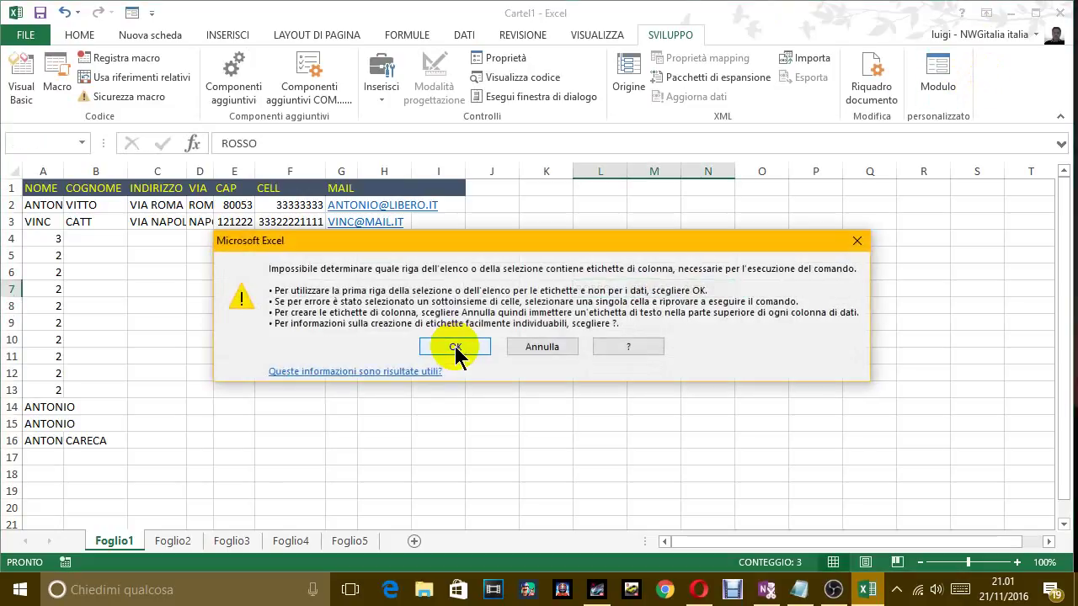
{"action": "left_click", "coordinate": [455, 346]}
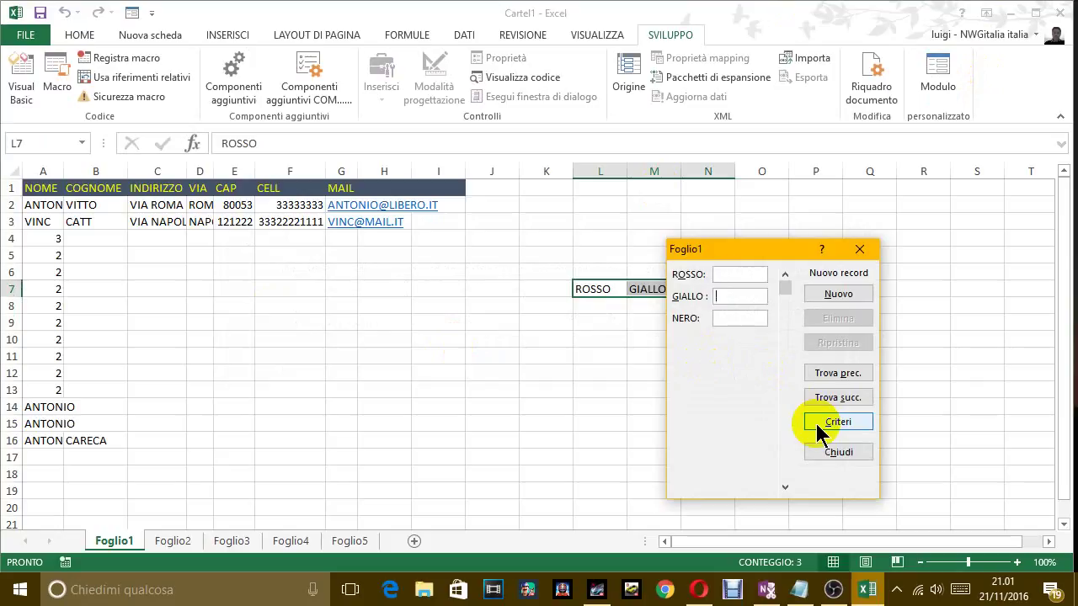
{"action": "key", "text": "BackSpace"}
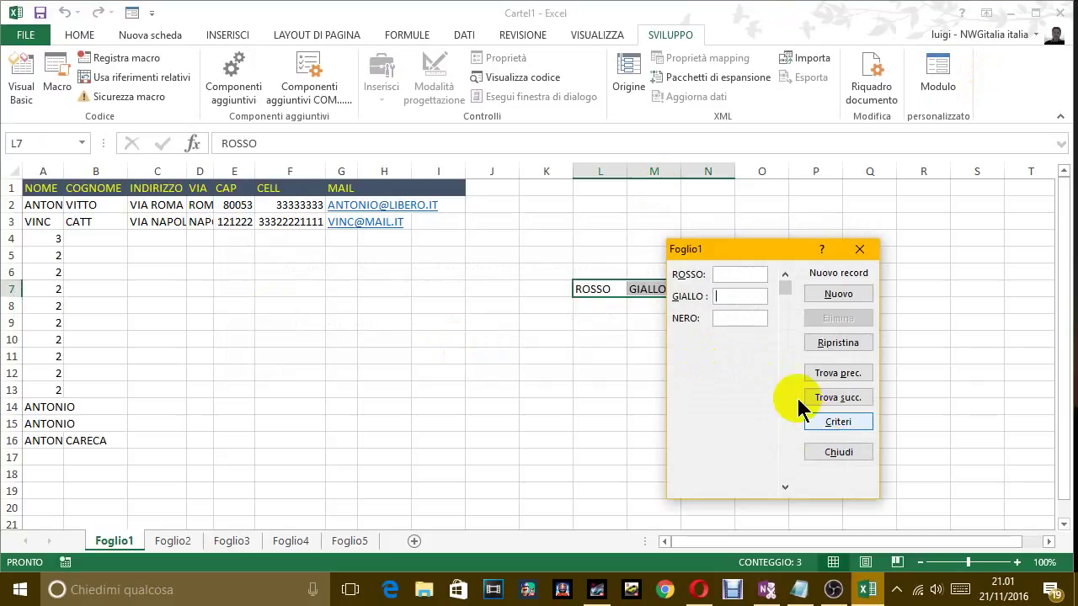
{"action": "left_click", "coordinate": [757, 276]}
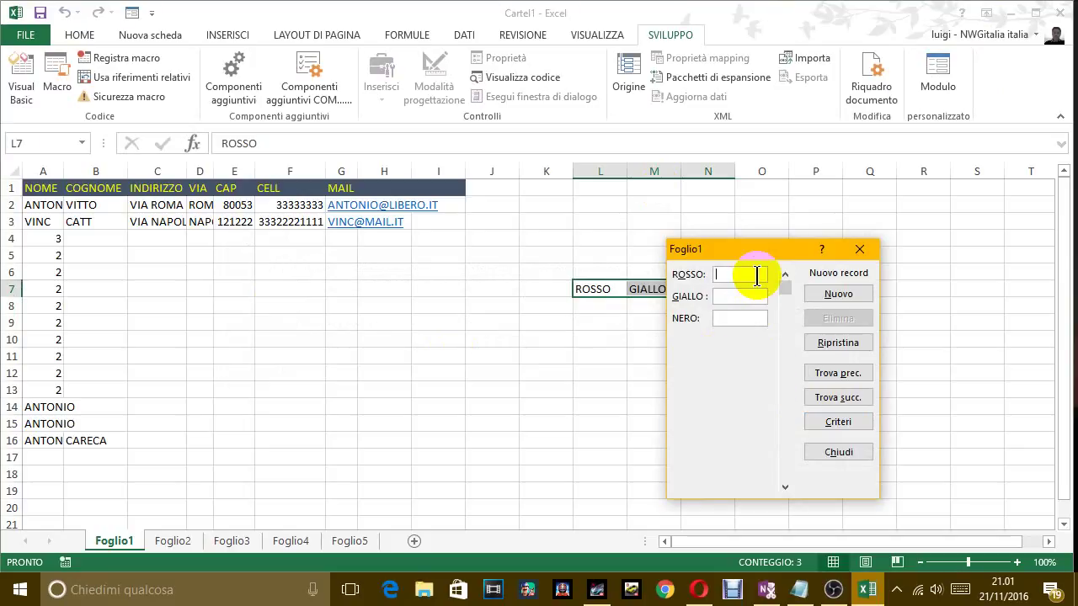
{"action": "type", "text": "1"}
{"action": "key", "text": "Return"}
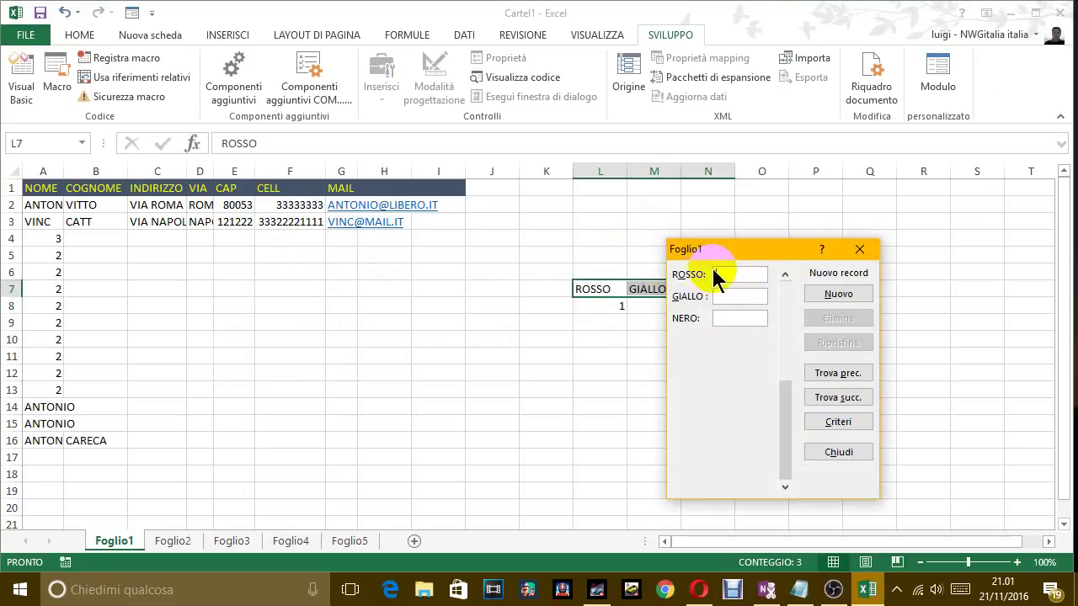
Step: Add records in rows 9–13, from 1, 2, 1 through 6, 9, 78, then close the form
{"action": "type", "text": "1"}
{"action": "type", "text": "2"}
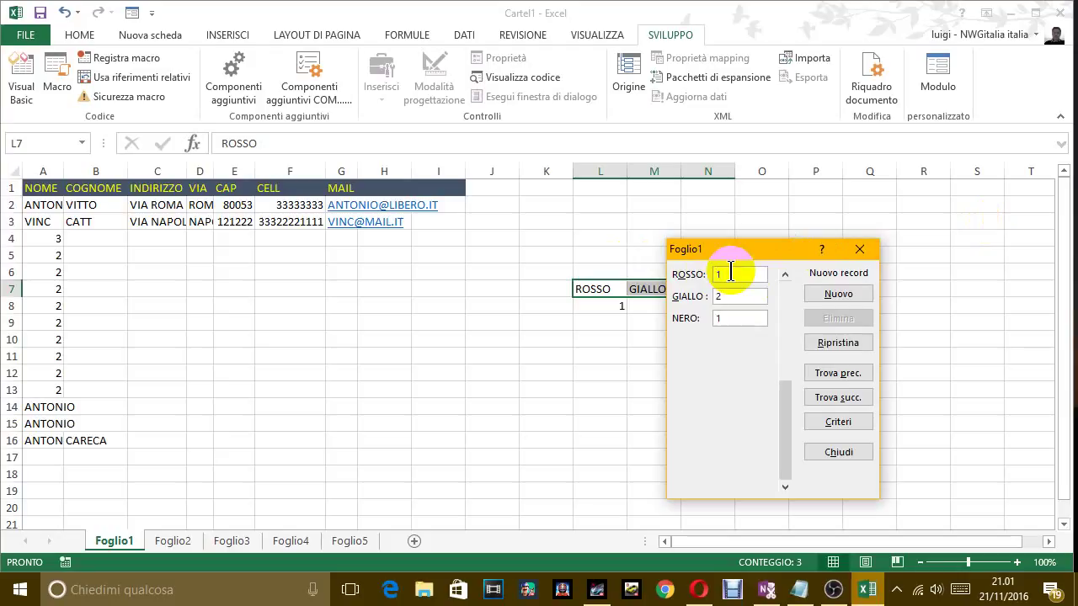
{"action": "key", "text": "Return"}
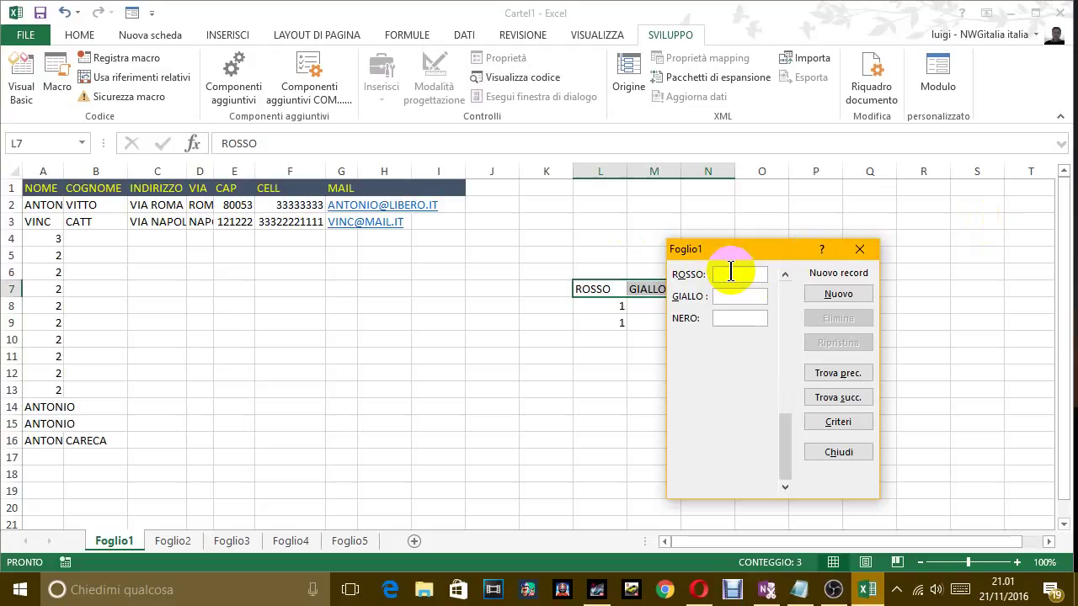
{"action": "type", "text": "5"}
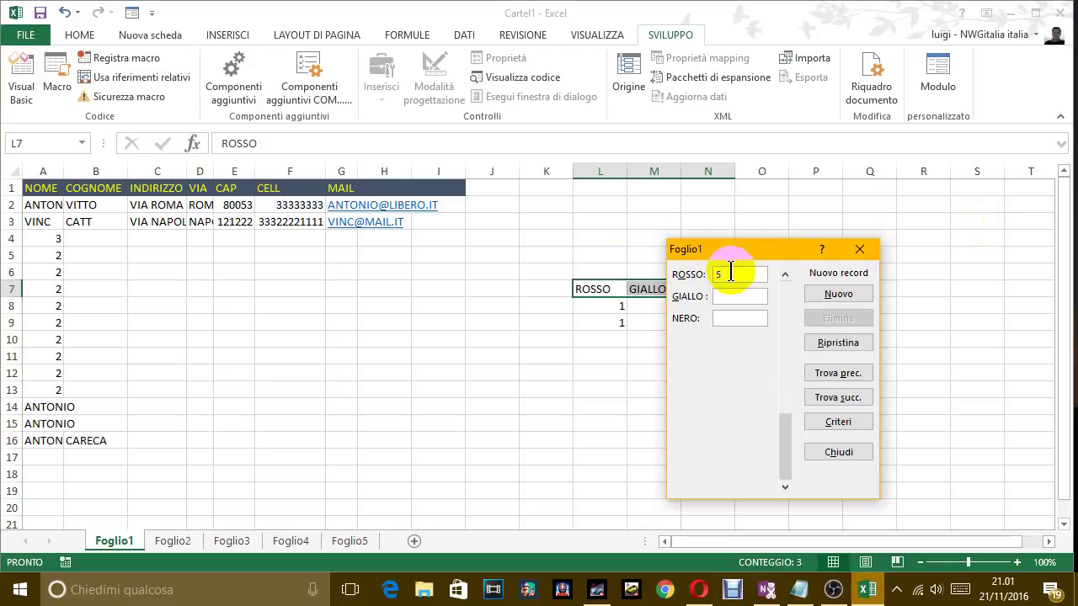
{"action": "key", "text": "Return"}
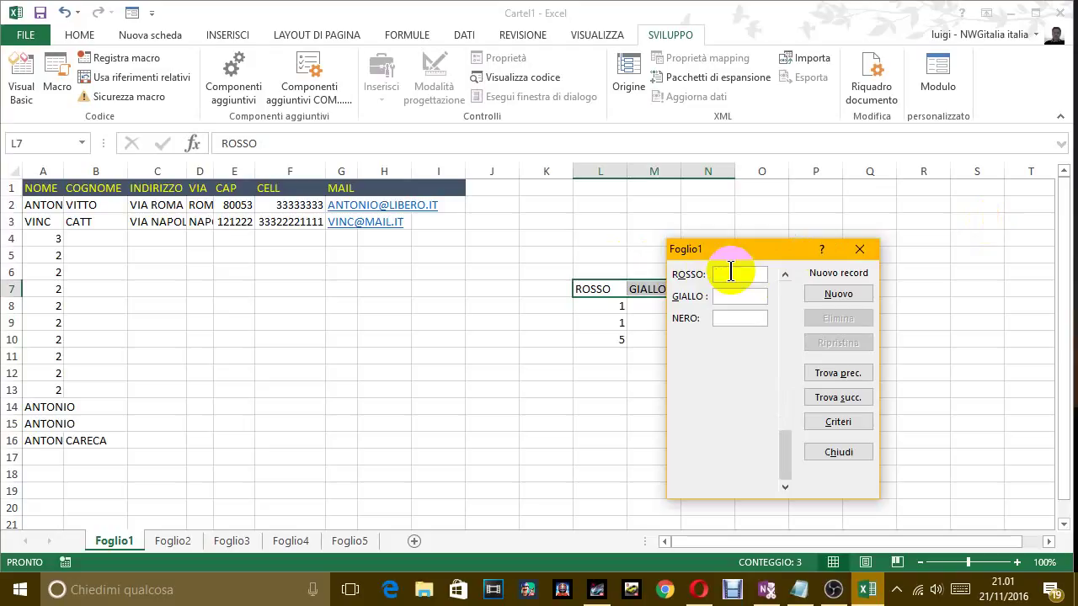
{"action": "type", "text": "5"}
{"action": "key", "text": "Return"}
{"action": "type", "text": "5"}
{"action": "type", "text": "4"}
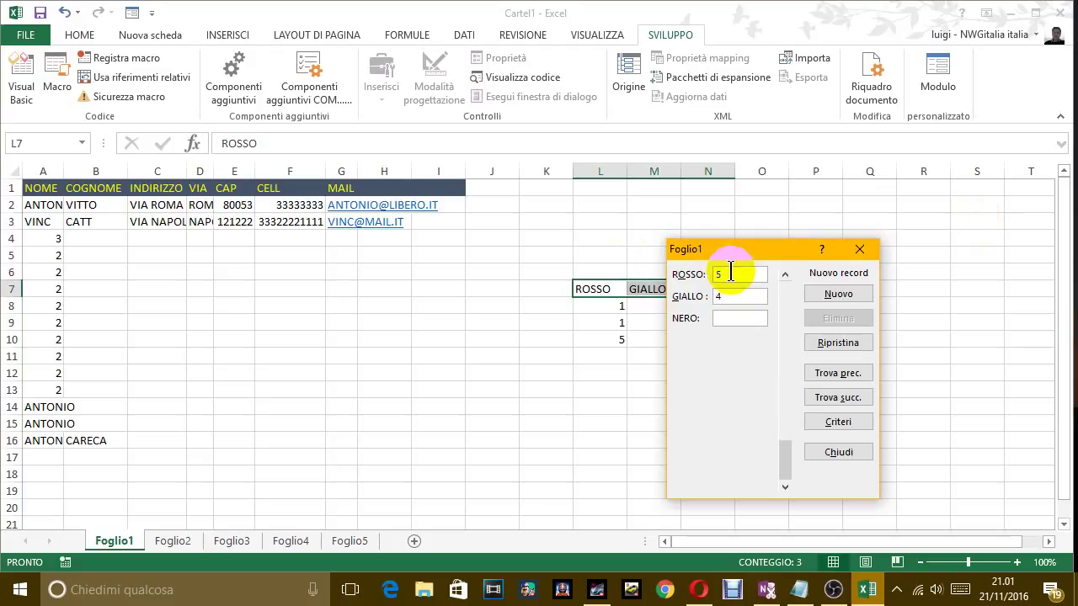
{"action": "key", "text": "Return"}
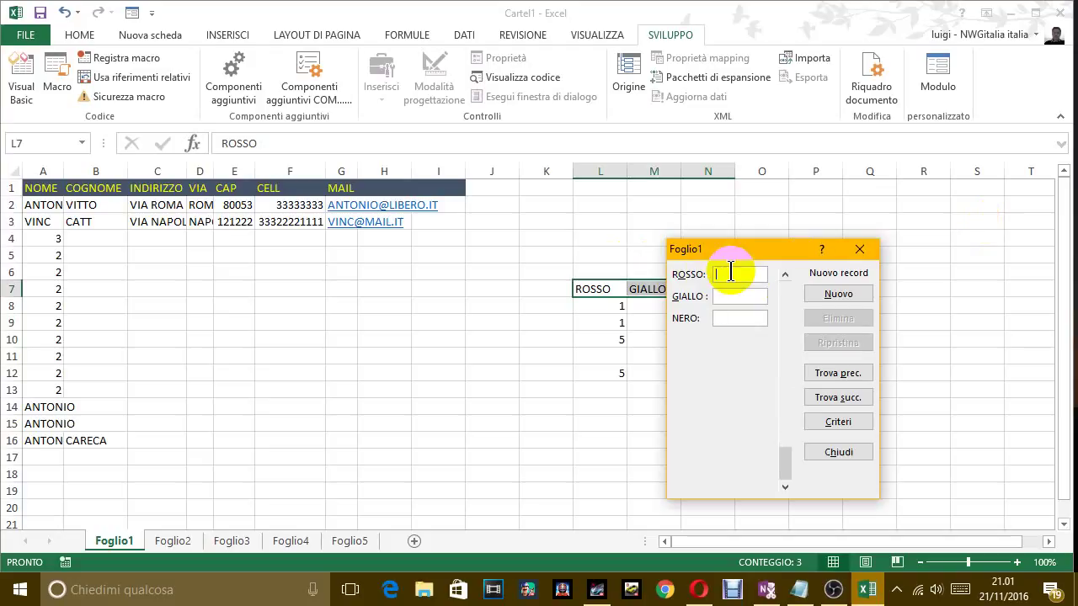
{"action": "type", "text": "6"}
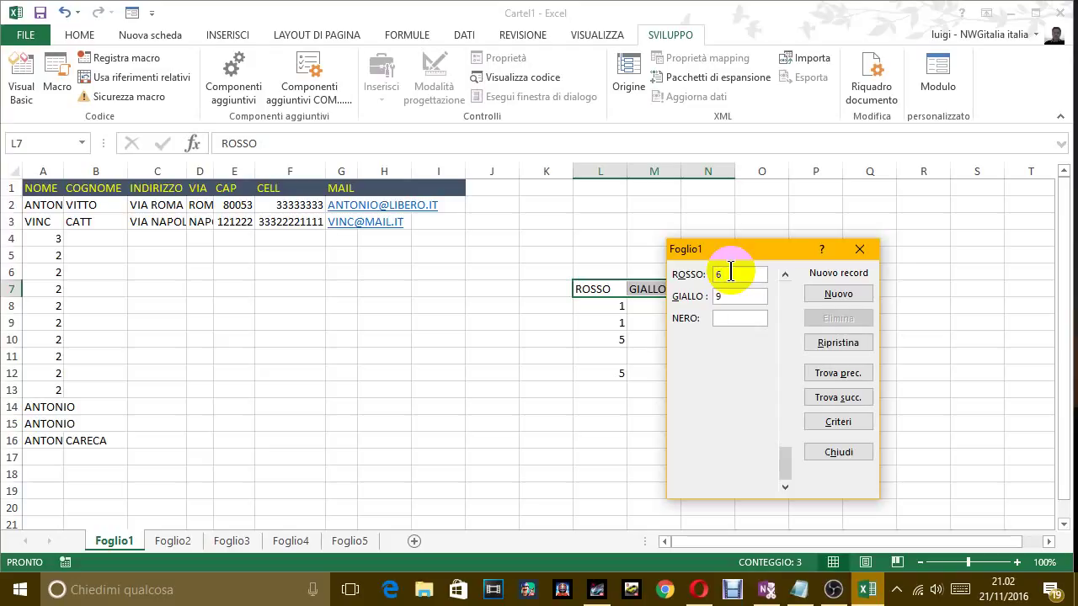
{"action": "key", "text": "Tab"}
{"action": "type", "text": "78"}
{"action": "key", "text": "Return"}
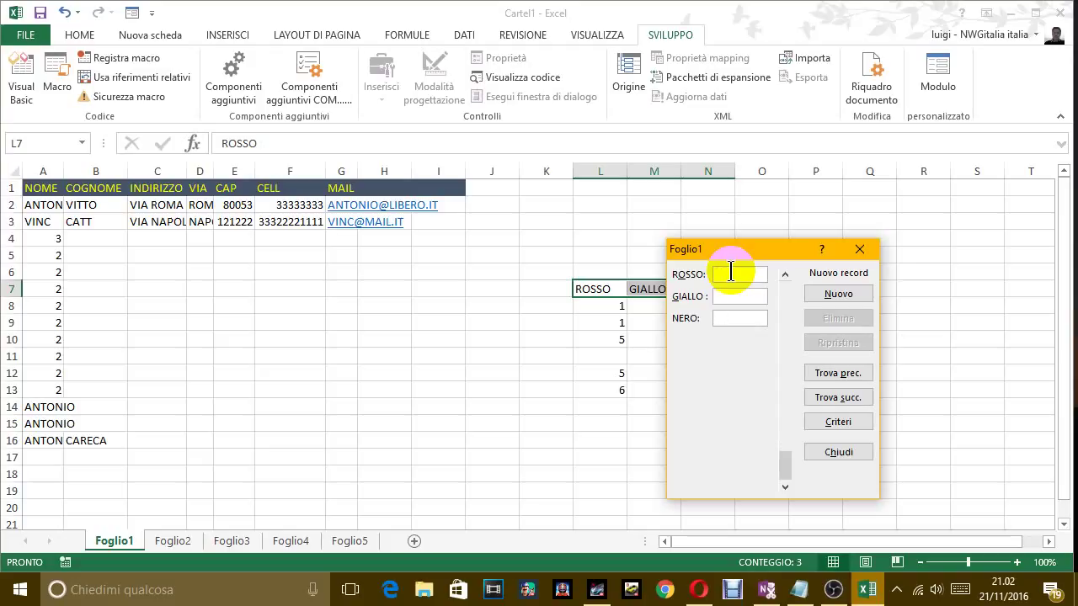
{"action": "left_click", "coordinate": [832, 455]}
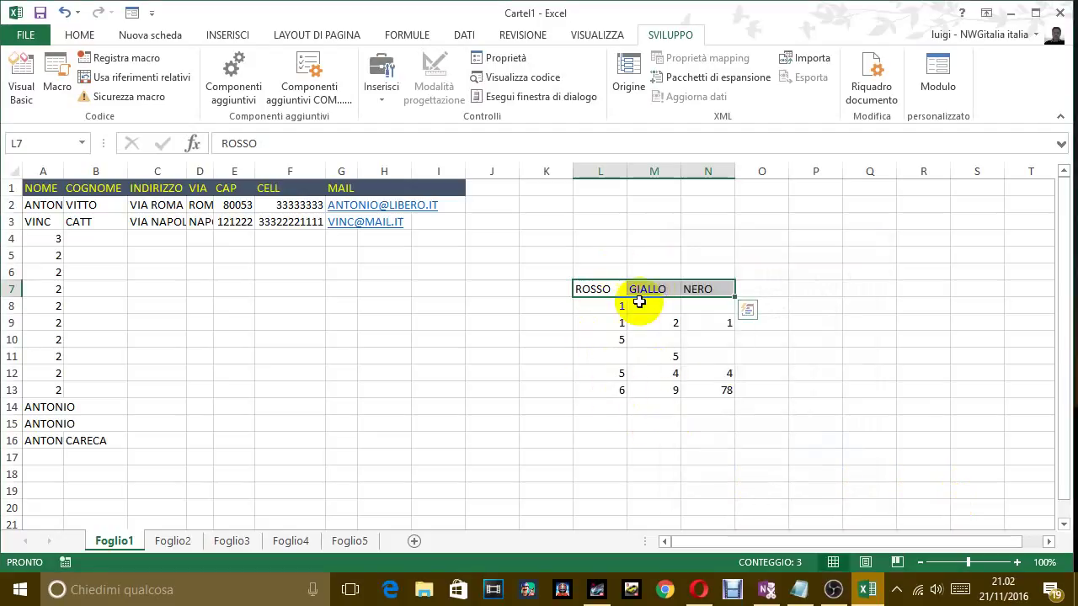
Step: Add 'SOLO UNA PICCOLA PROVA PER FARTI VEDERE COME è SEMPLICE USARE UNA USERFORM.' and start a new paragraph
{"action": "left_click", "coordinate": [831, 589]}
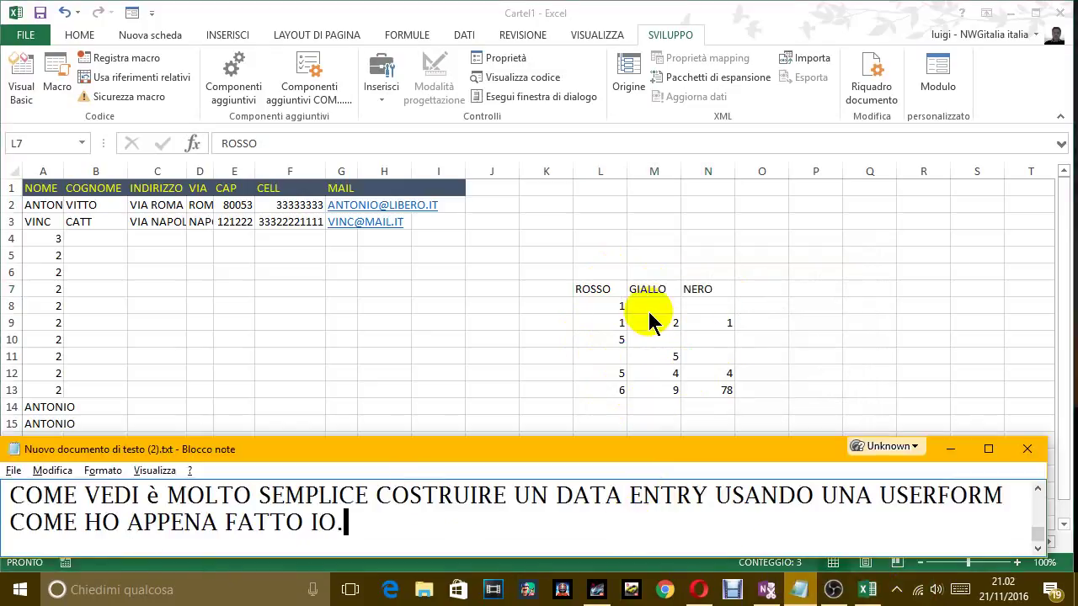
{"action": "key", "text": "Return"}
{"action": "type", "text": "SOLO UN"}
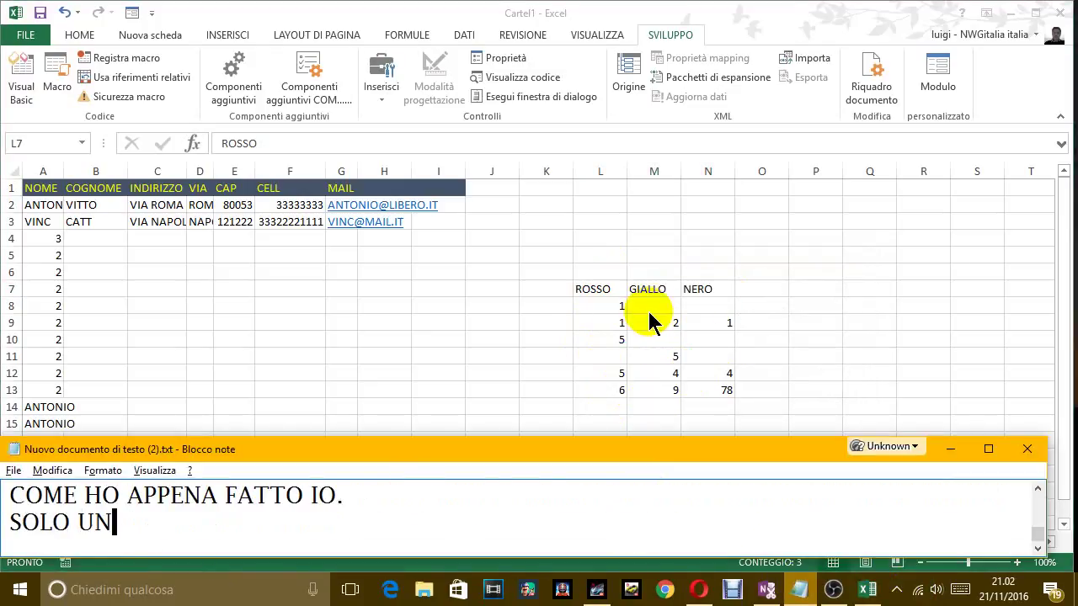
{"action": "type", "text": "A PR"}
{"action": "key", "text": "BackSpace"}
{"action": "type", "text": "ICCOLA "}
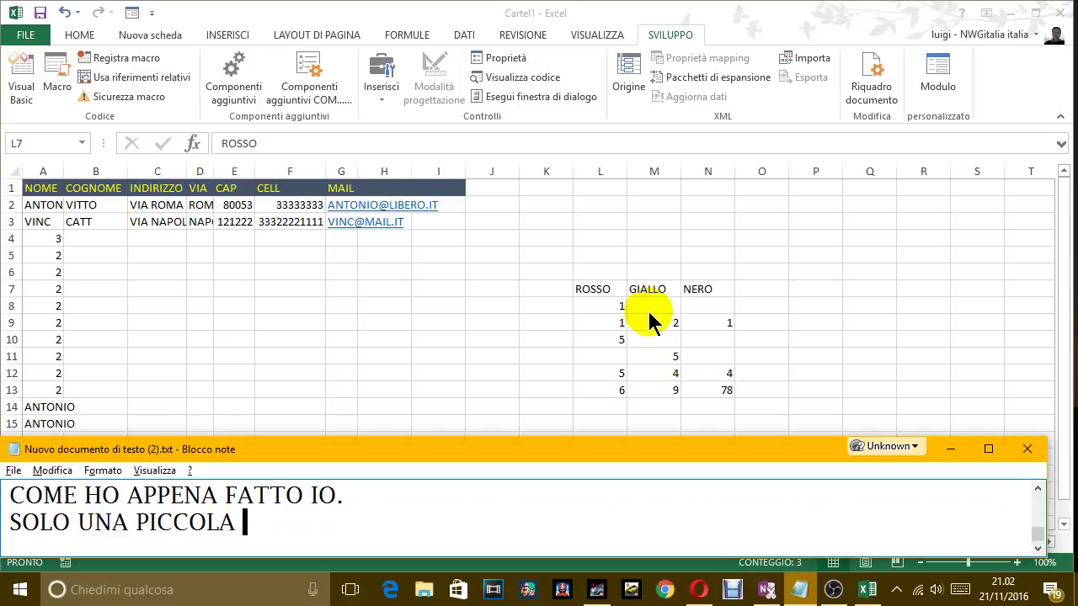
{"action": "type", "text": "PROVA PER FART"}
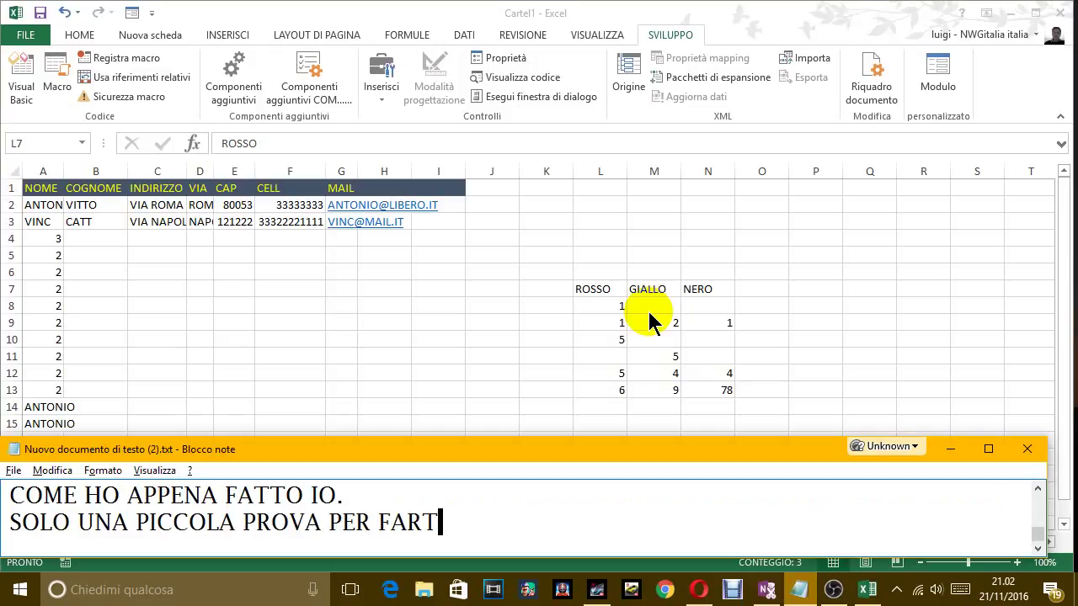
{"action": "type", "text": "I VEDERE COME"}
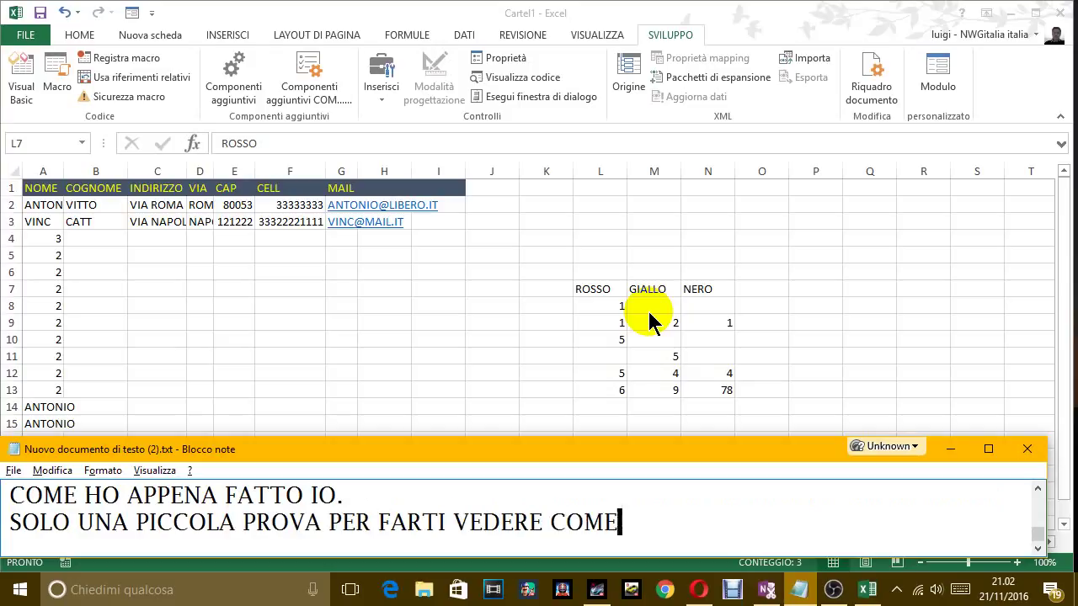
{"action": "type", "text": " è SU"}
{"action": "key", "text": "BackSpace"}
{"action": "type", "text": "EMPLI"}
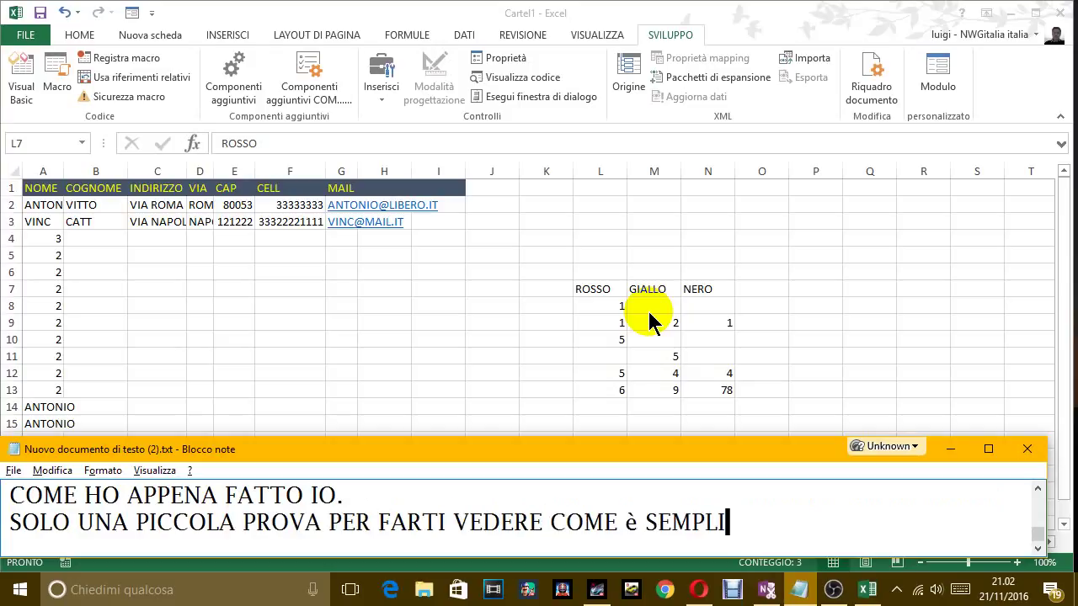
{"action": "type", "text": "CE USARE UNA"}
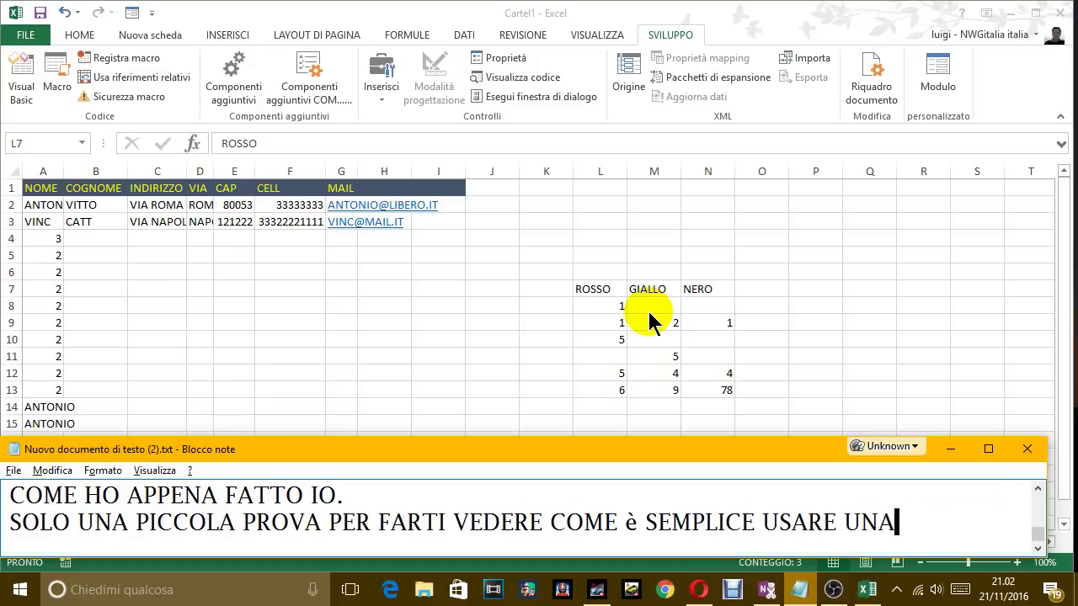
{"action": "key", "text": "Return"}
{"action": "type", "text": "USERFOR"}
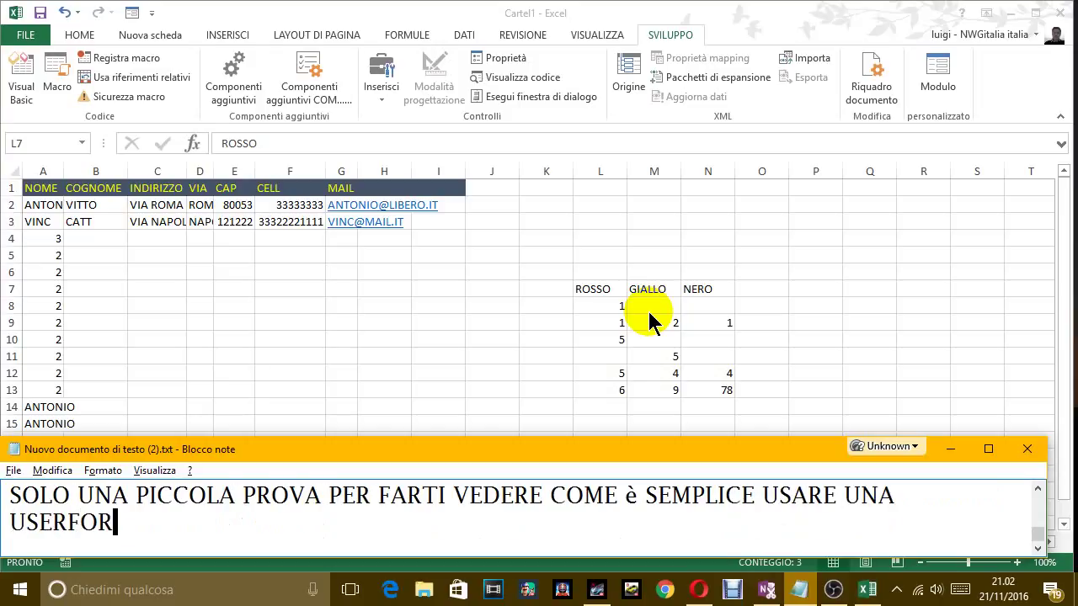
{"action": "type", "text": "M."}
{"action": "key", "text": "Return"}
{"action": "key", "text": "Return"}
Step: Type 'SE IL VIDEO TI è STATO UTILE CLICCA " MI PIACE " E ISCRIVITI AL CANALE.'
{"action": "type", "text": "S"}
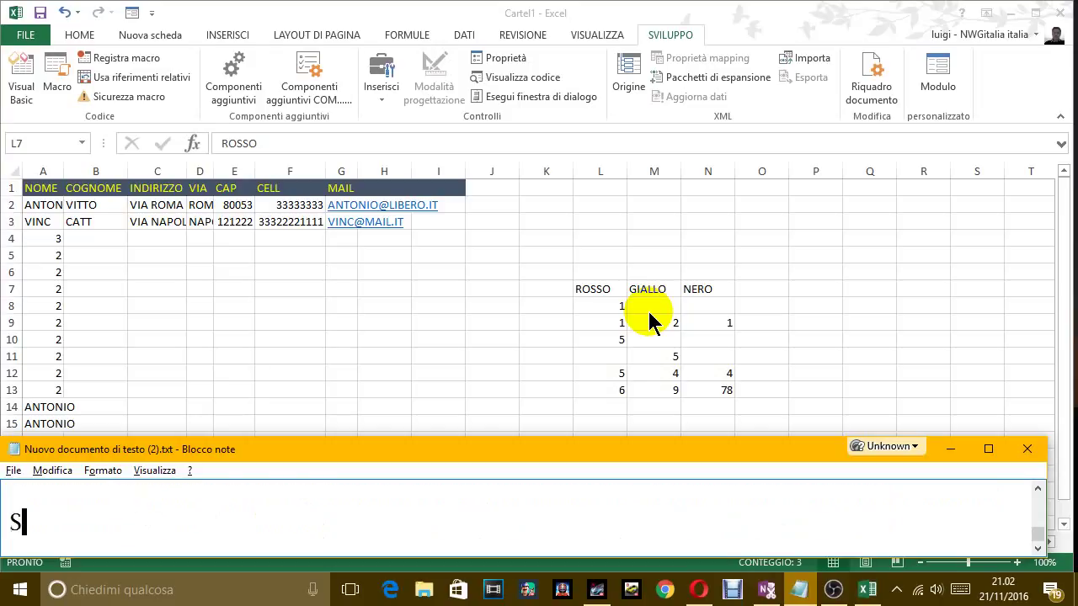
{"action": "type", "text": "E IL VIDEO TI"}
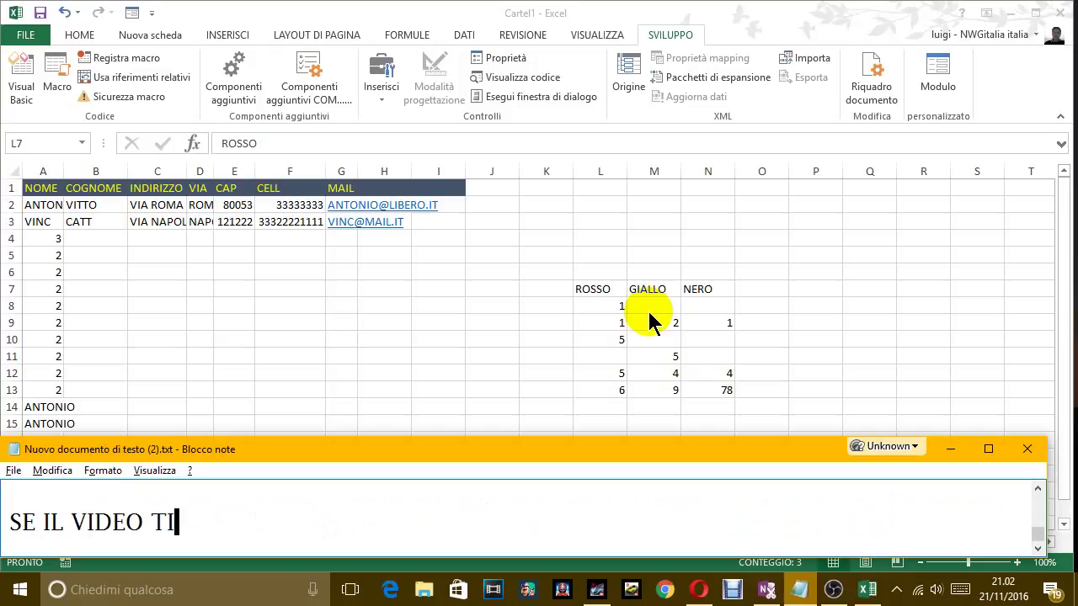
{"action": "type", "text": " è STATO TU"}
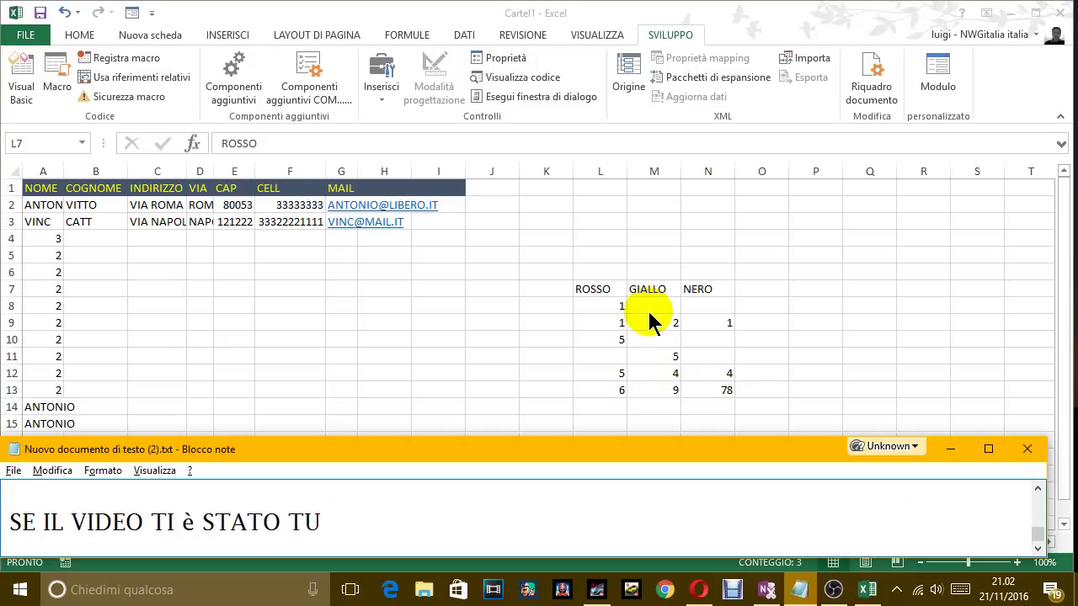
{"action": "key", "text": "BackSpace"}
{"action": "key", "text": "BackSpace"}
{"action": "type", "text": "UTILE "}
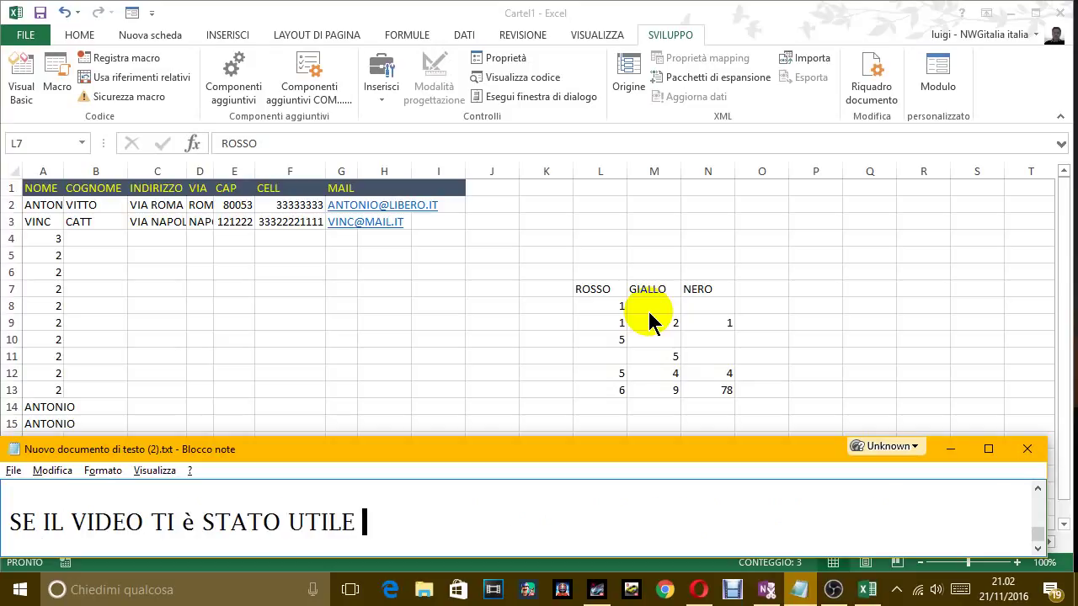
{"action": "type", "text": "CLICCA "}
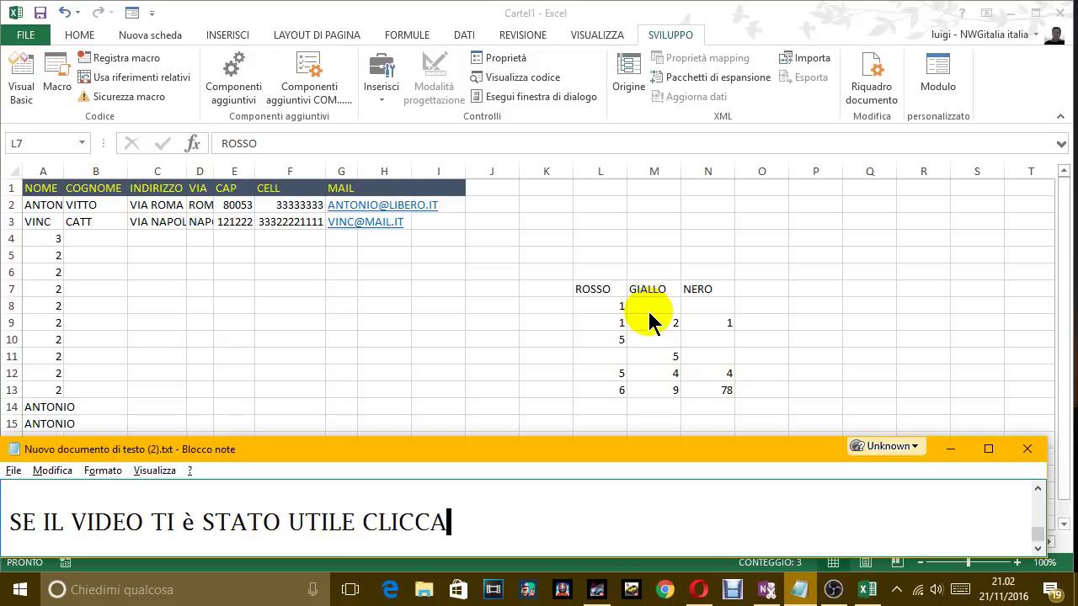
{"action": "type", "text": "J"}
{"action": "type", "text": " MI"}
{"action": "key", "text": "BackSpace"}
{"action": "key", "text": "BackSpace"}
{"action": "key", "text": "BackSpace"}
{"action": "key", "text": "BackSpace"}
{"action": "key", "text": "BackSpace"}
{"action": "type", "text": "\""}
{"action": "type", "text": " MI PIACE"}
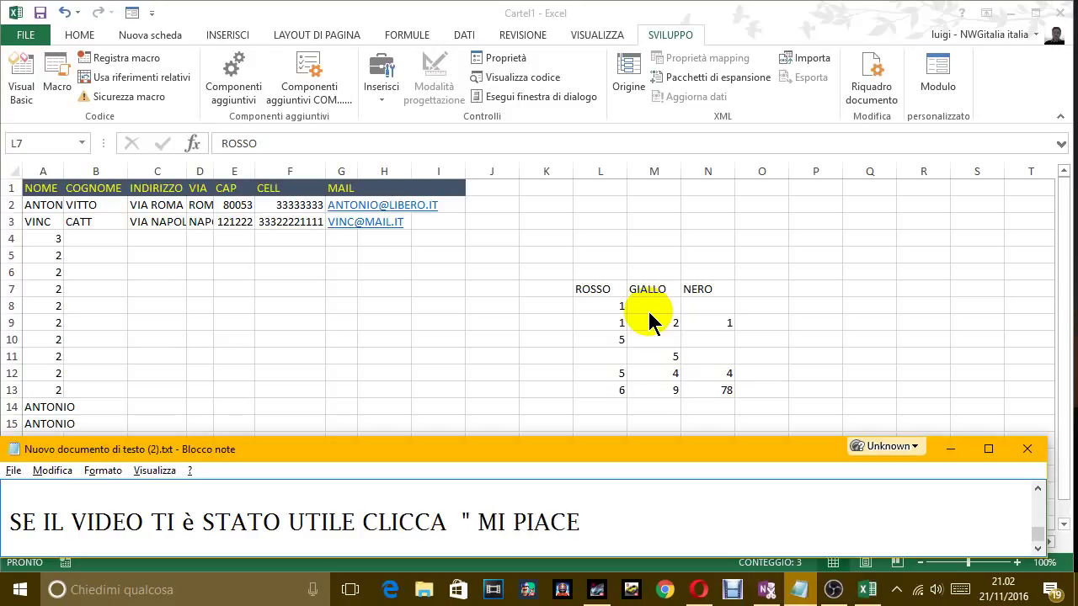
{"action": "type", "text": " \" E "}
{"action": "type", "text": "IS"}
{"action": "type", "text": "CRIVITI A"}
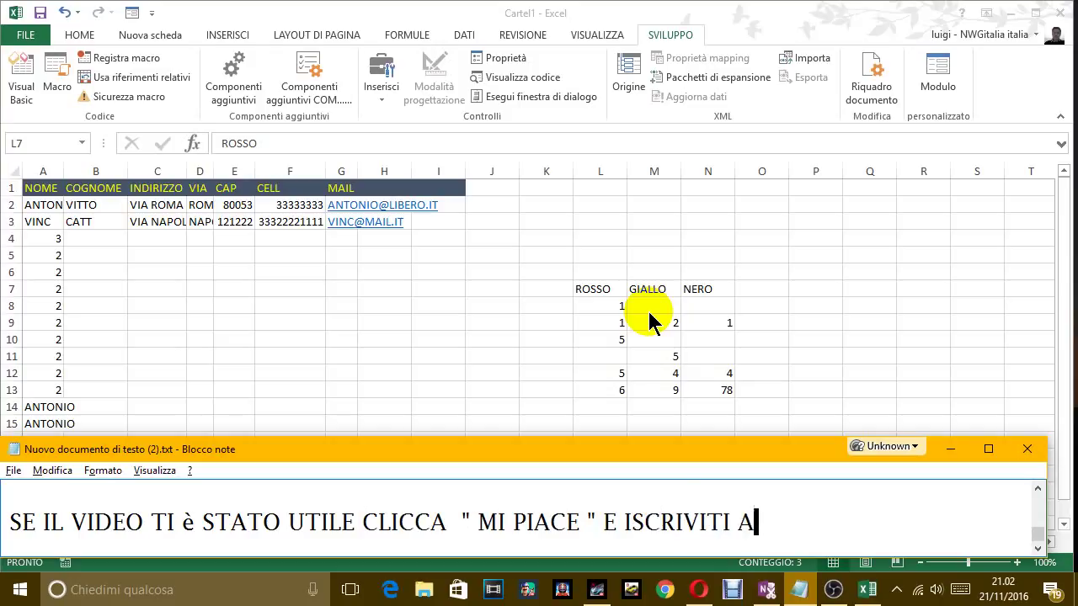
{"action": "type", "text": "L CANAL"}
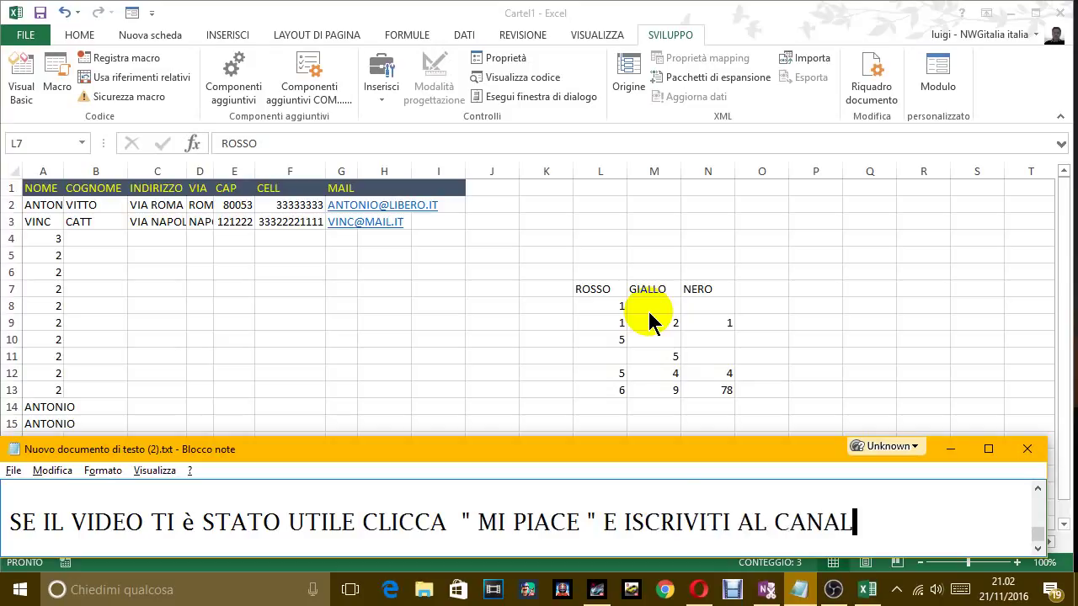
{"action": "type", "text": "E."}
{"action": "key", "text": "Return"}
Step: Add the line 'CONDIVIDILO SUI TUOI SOCIAL SE TI è PIACIUTO'
{"action": "type", "text": "CO"}
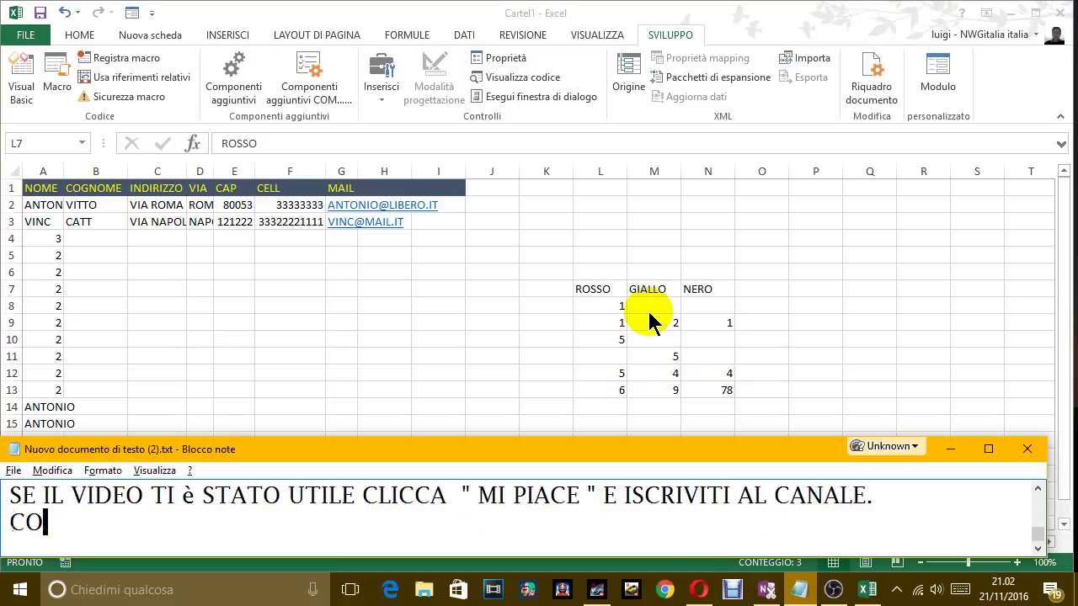
{"action": "type", "text": "NVI"}
{"action": "key", "text": "BackSpace"}
{"action": "key", "text": "BackSpace"}
{"action": "type", "text": "DIVID"}
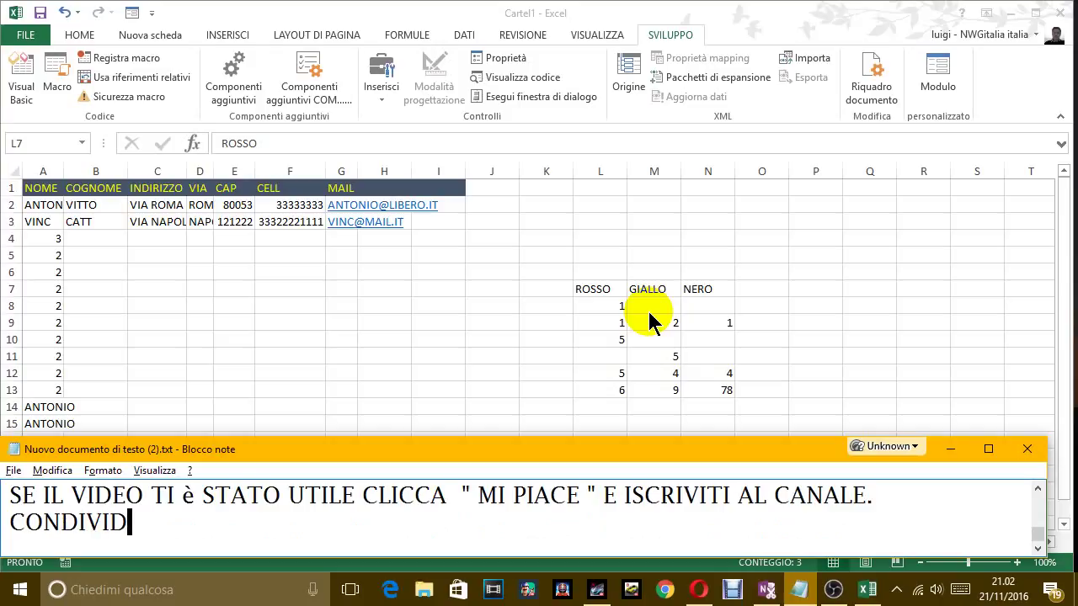
{"action": "type", "text": "I"}
{"action": "key", "text": "BackSpace"}
{"action": "type", "text": "ILO "}
{"action": "type", "text": "SUI S"}
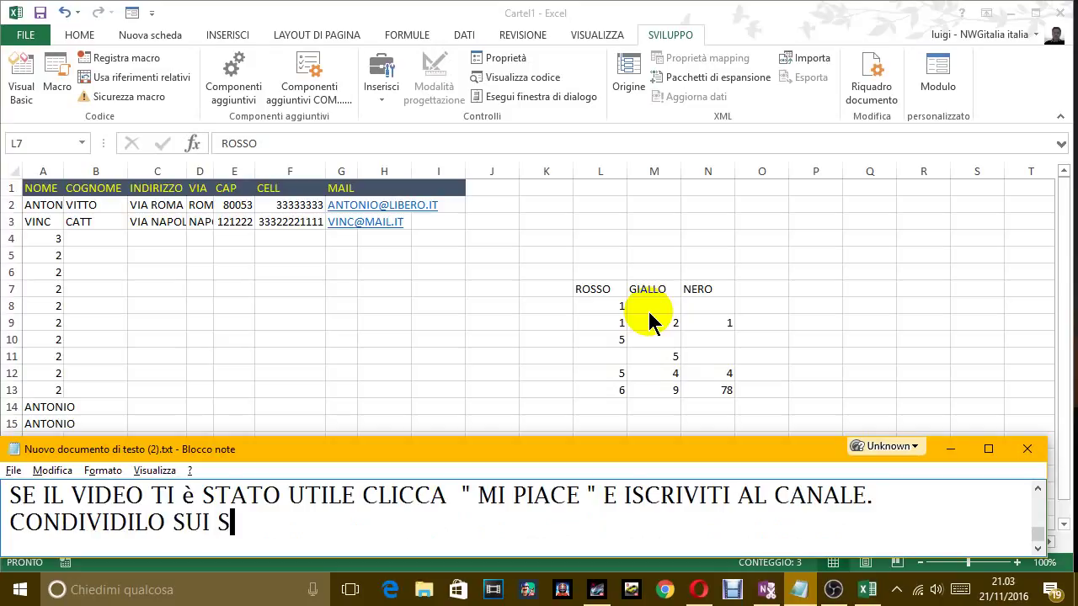
{"action": "key", "text": "BackSpace"}
{"action": "type", "text": "TUOI SU"}
{"action": "key", "text": "BackSpace"}
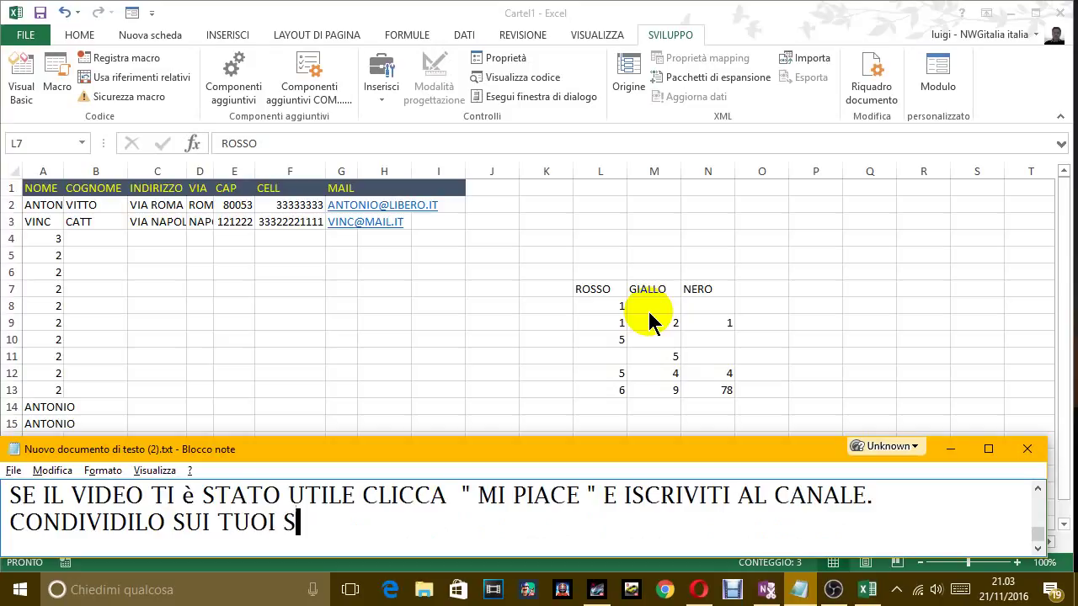
{"action": "type", "text": "OCIAL SE "}
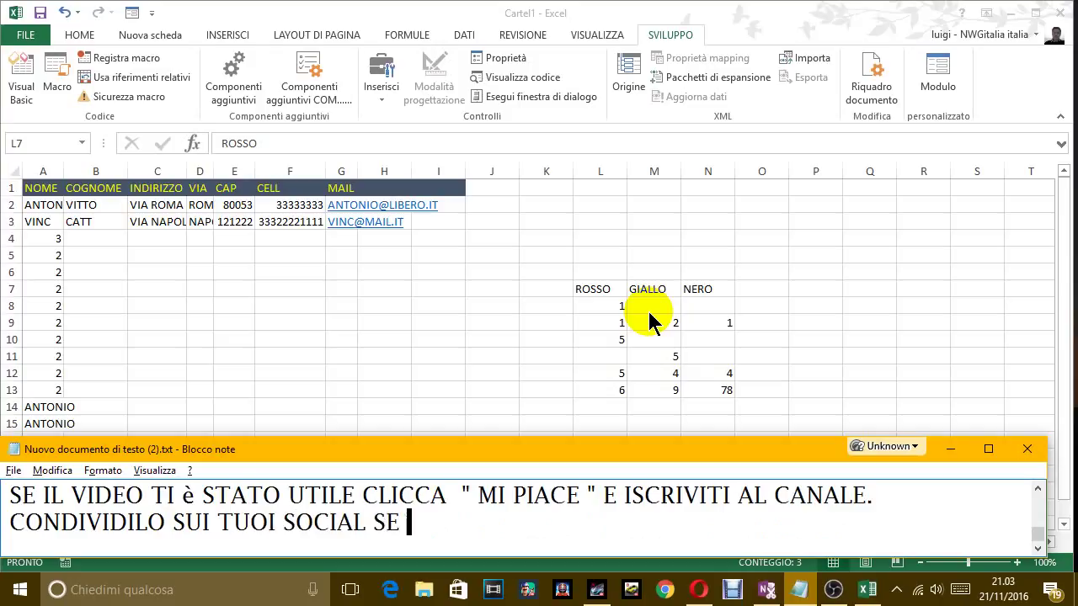
{"action": "type", "text": "TI è PIACIU"}
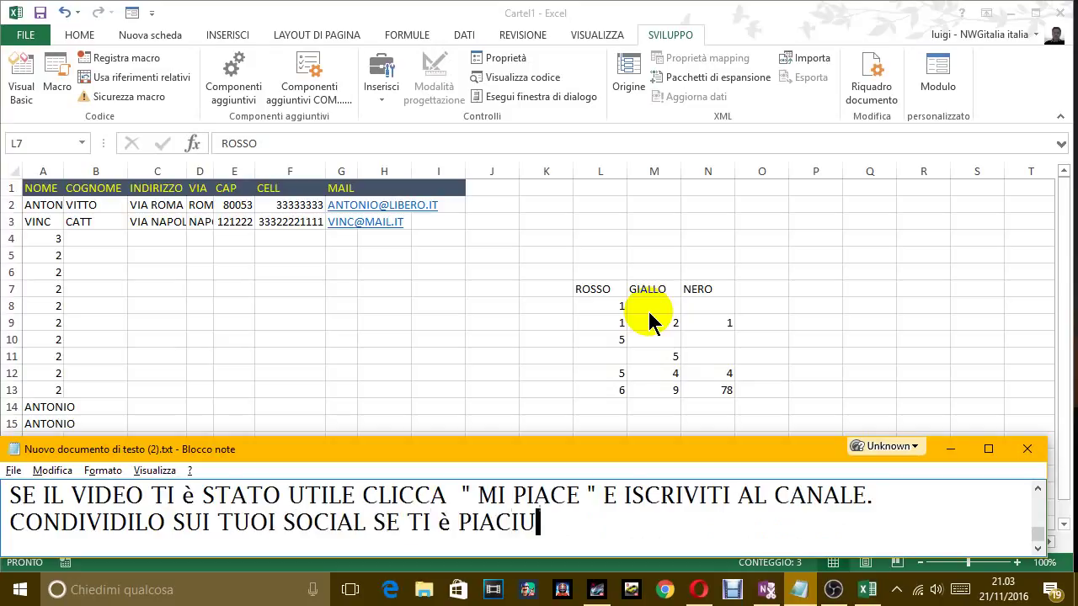
{"action": "type", "text": "TO"}
{"action": "key", "text": "Return"}
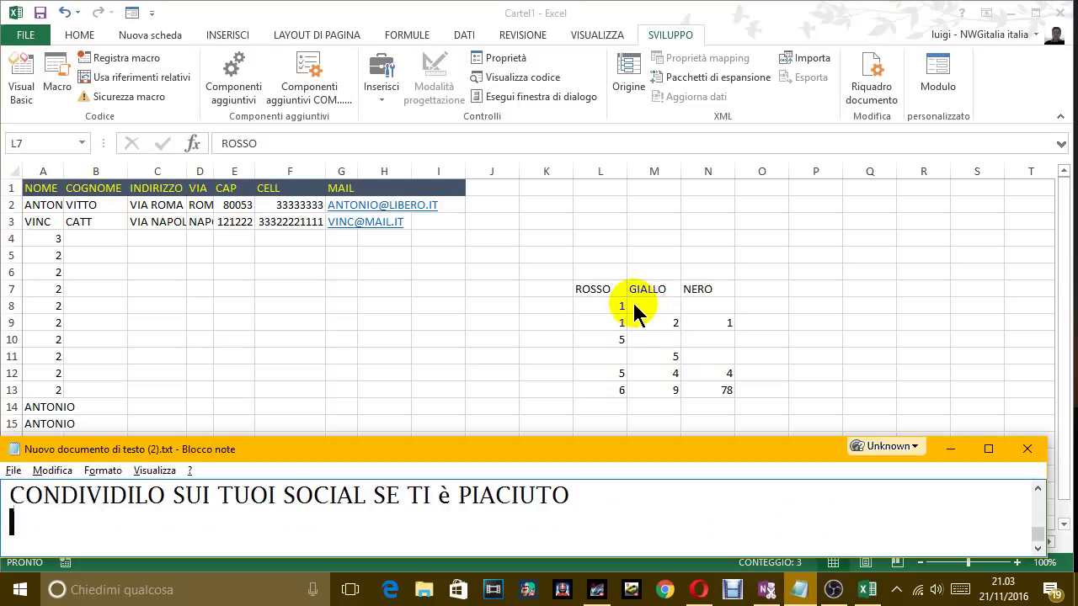
Step: Finish with 'MI FARESTI COSA GRADITA' and a long 'GRAZIEEE…', then show the hidden tray icons
{"action": "type", "text": "MI FA"}
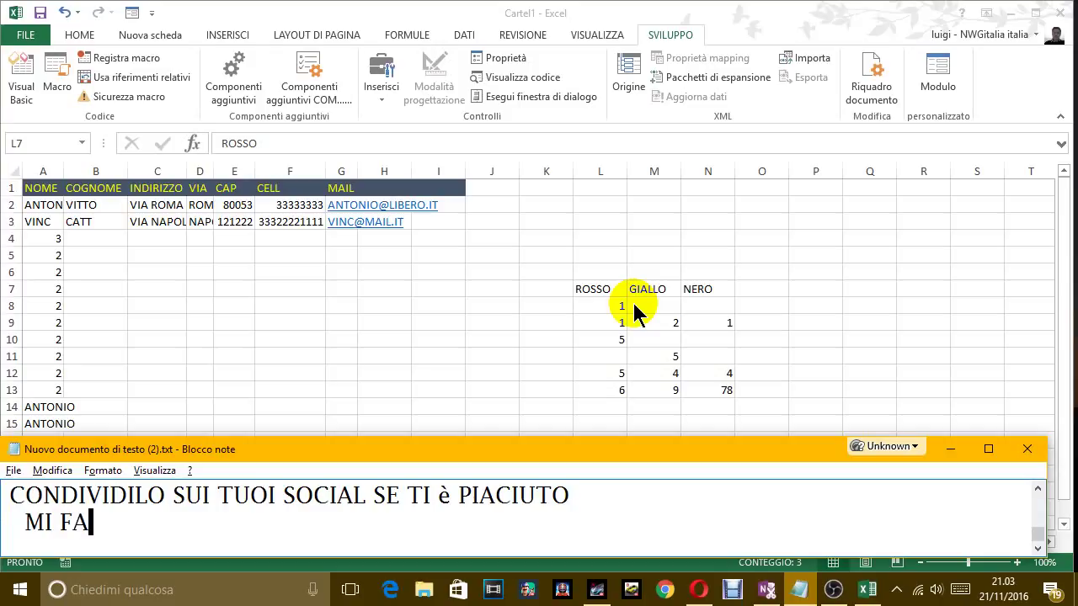
{"action": "type", "text": "RESTI COSA"}
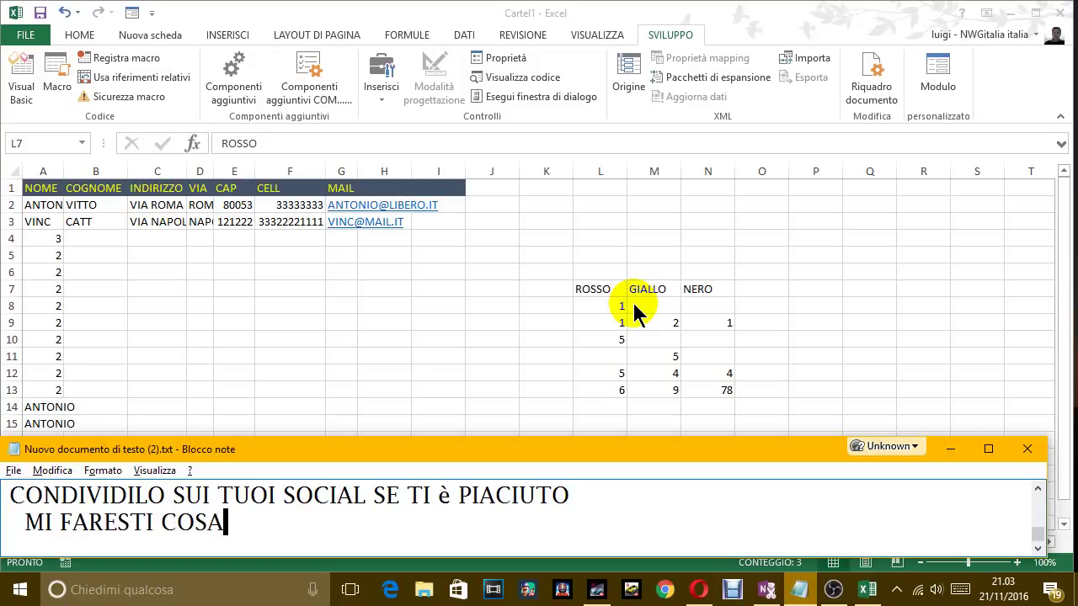
{"action": "type", "text": " GRADITA"}
{"action": "key", "text": "Return"}
{"action": "type", "text": "G"}
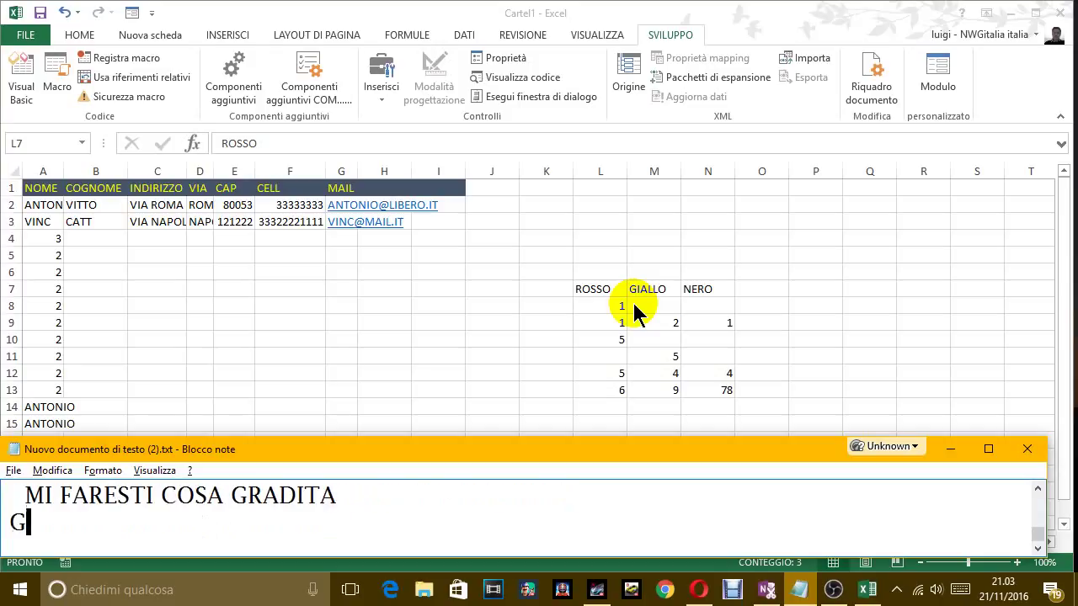
{"action": "type", "text": "RAZIEEEEEEEEEEEEEEEEEEEEEEEE"}
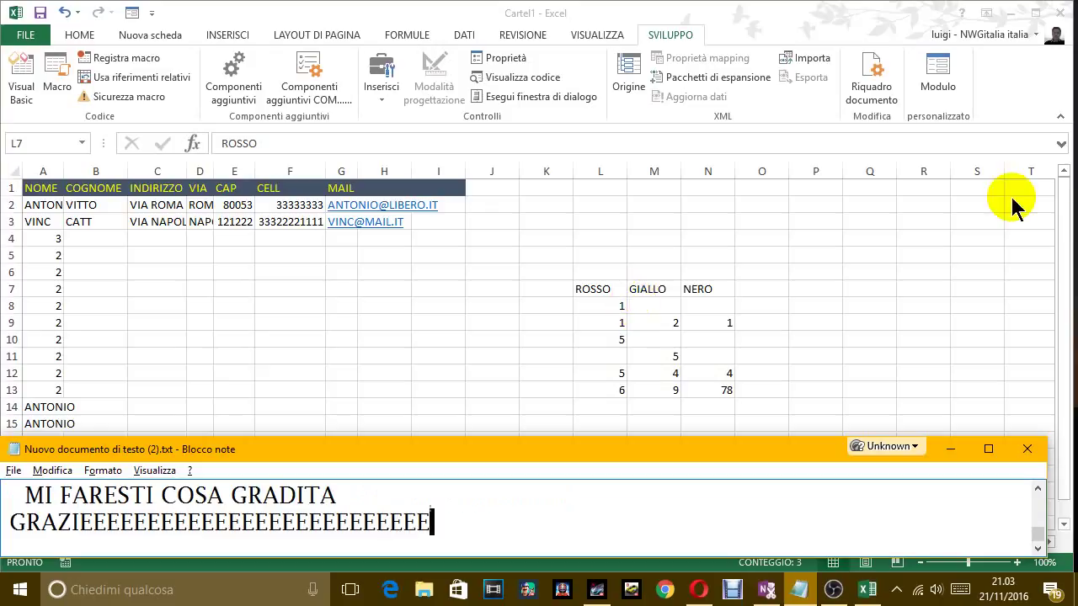
{"action": "type", "text": "EEEEEEEEEEEEEEEEEEEEEEEEEEE"}
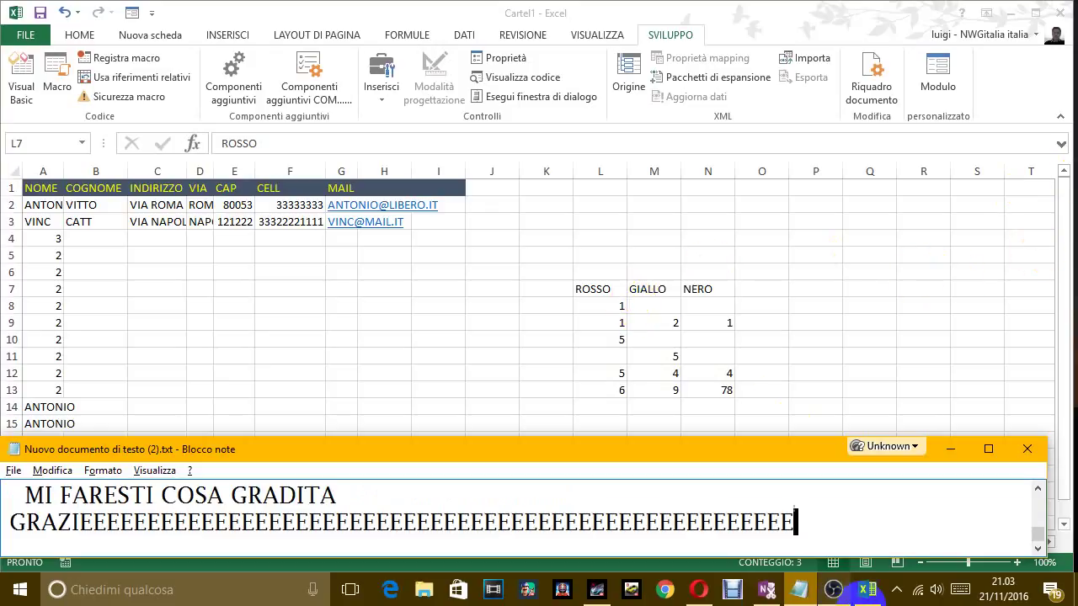
{"action": "left_click", "coordinate": [896, 590]}
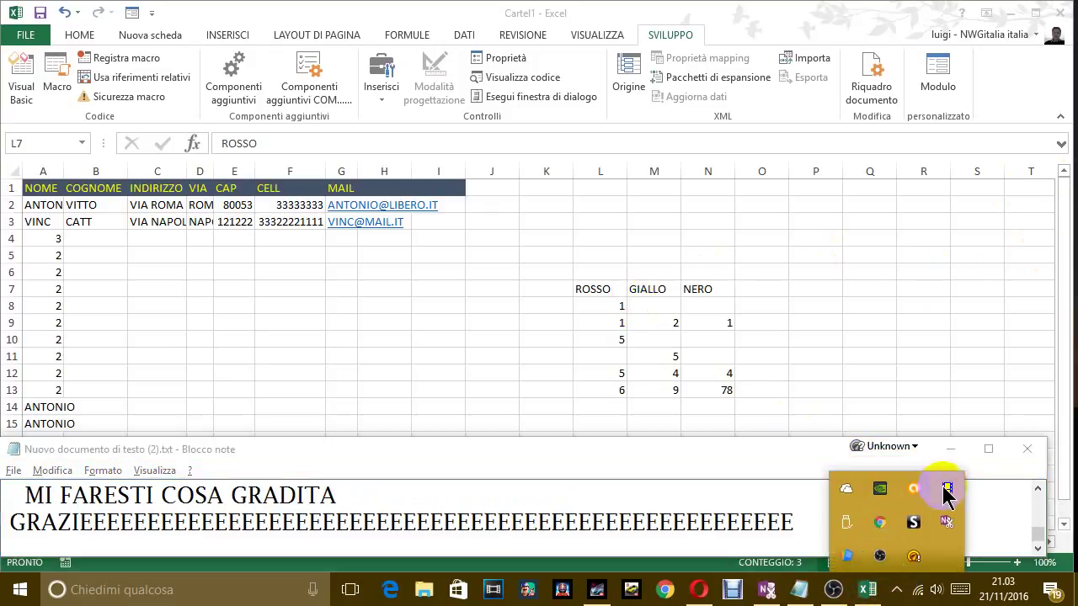